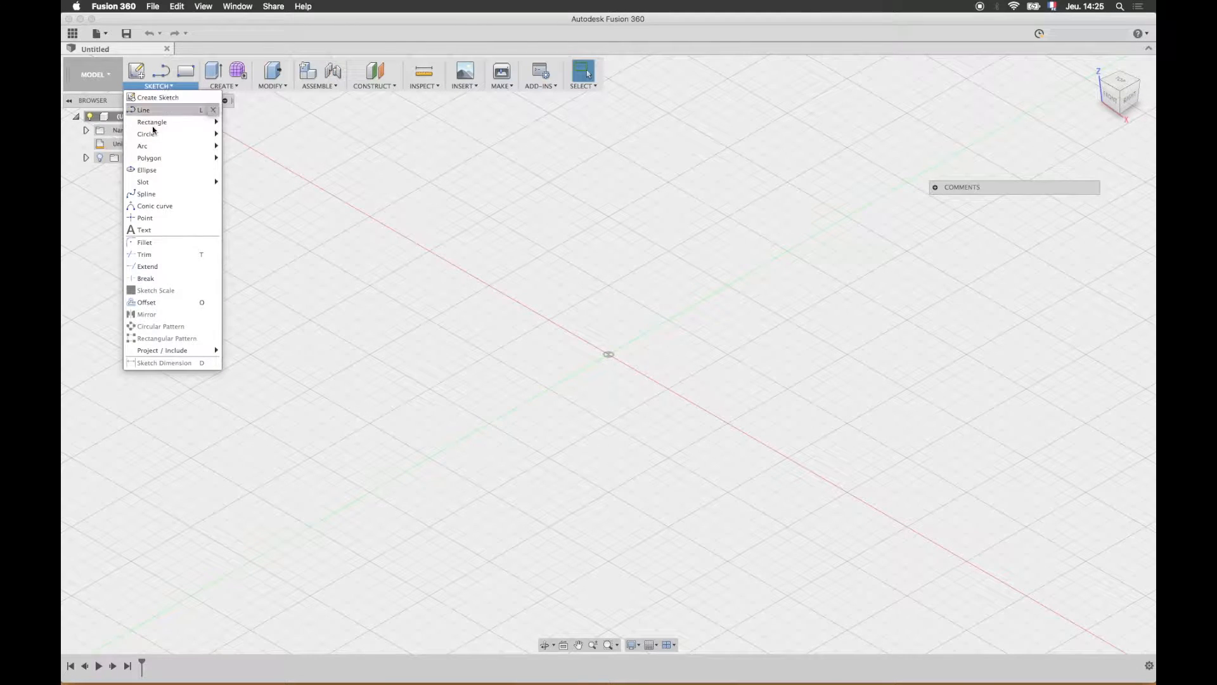
- Sketch a center-diameter circle about 50 mm in diameter, centred on the origin of the horizontal plane
mouse_move(152, 135)
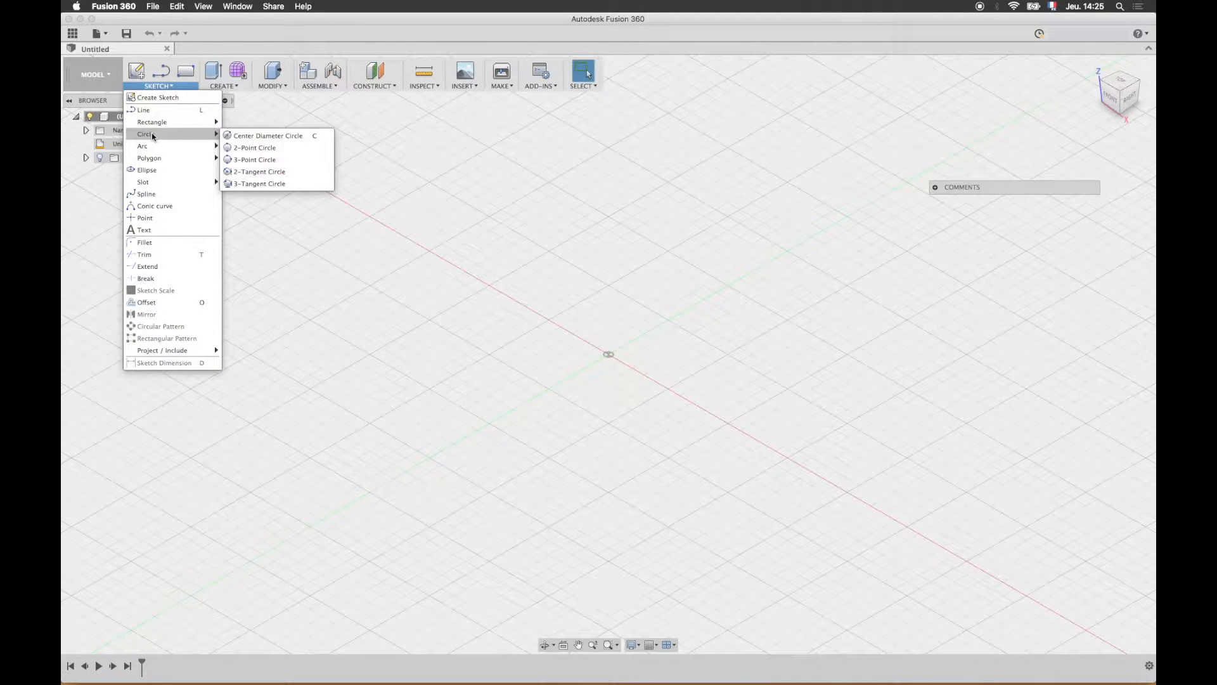
click(241, 137)
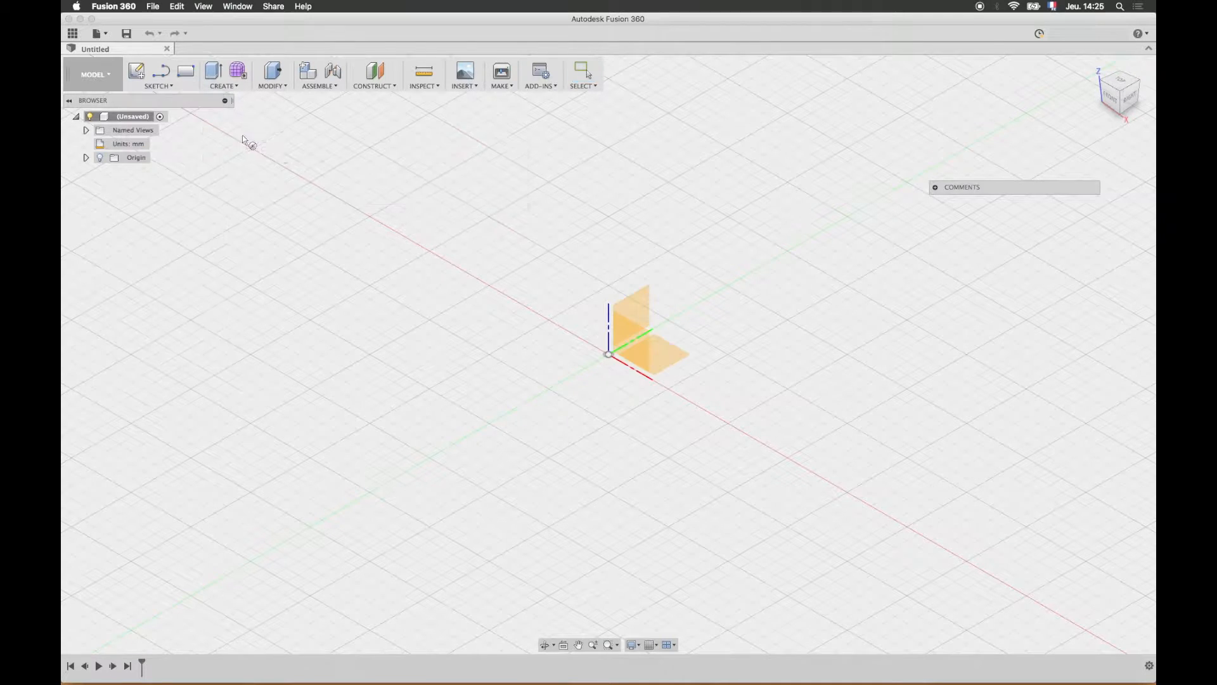
click(667, 359)
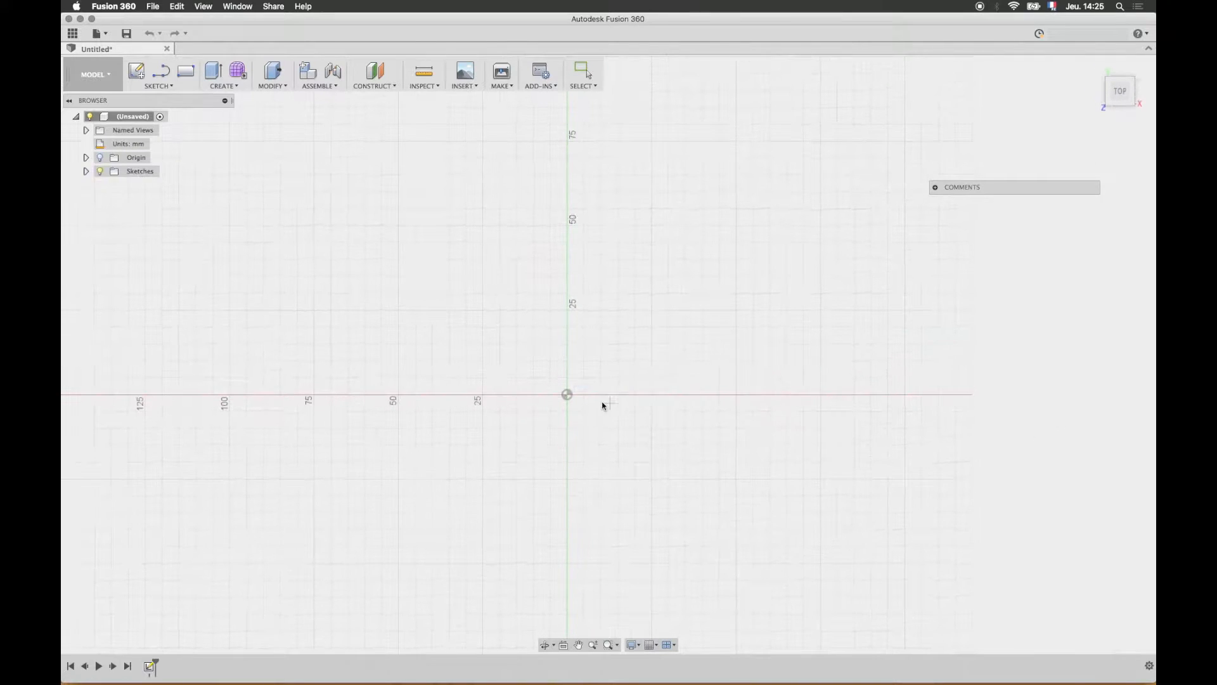
click(567, 394)
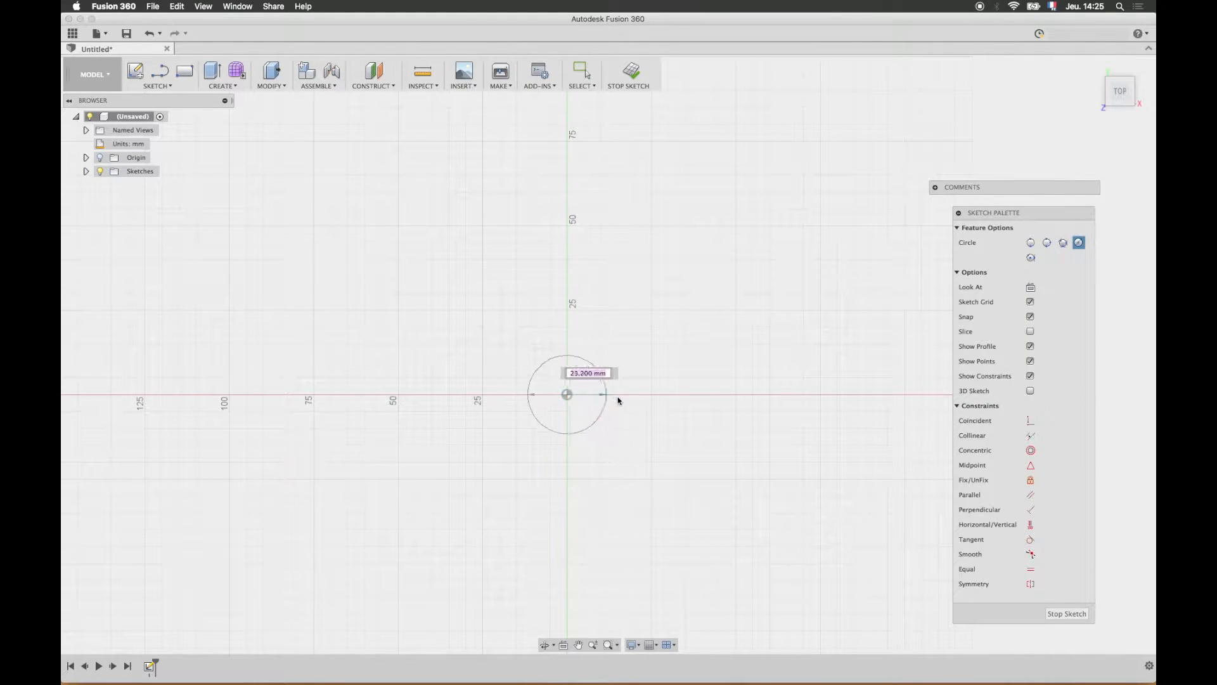
click(656, 395)
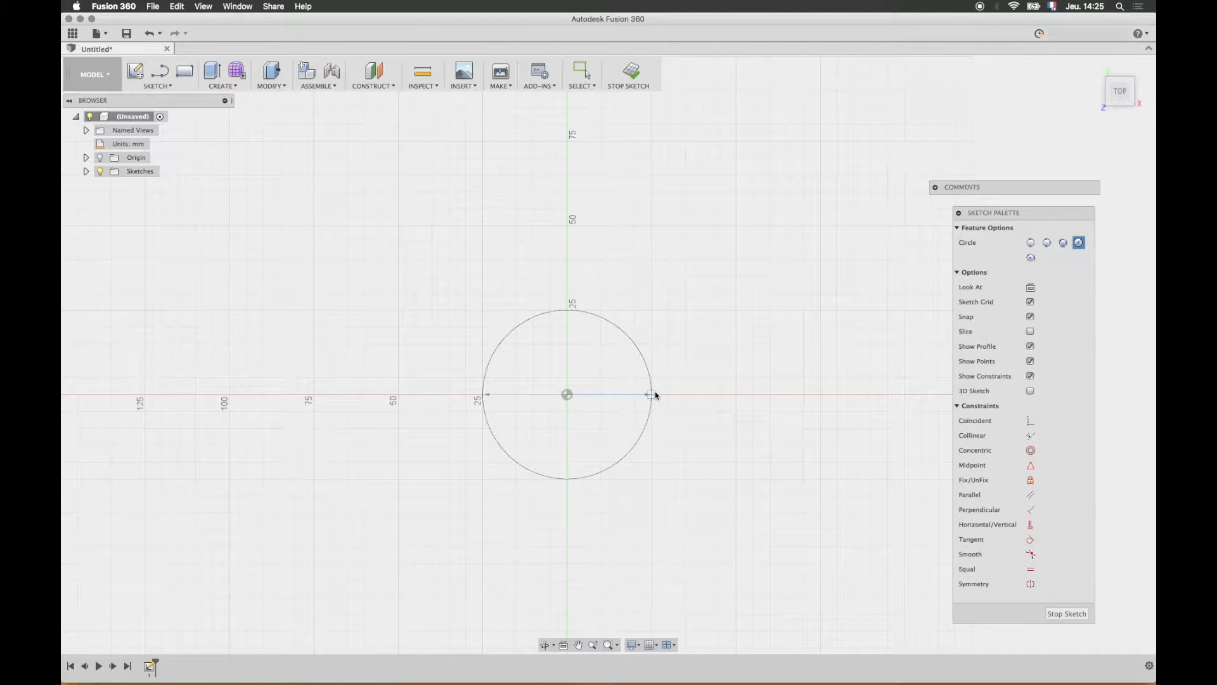
key(Escape)
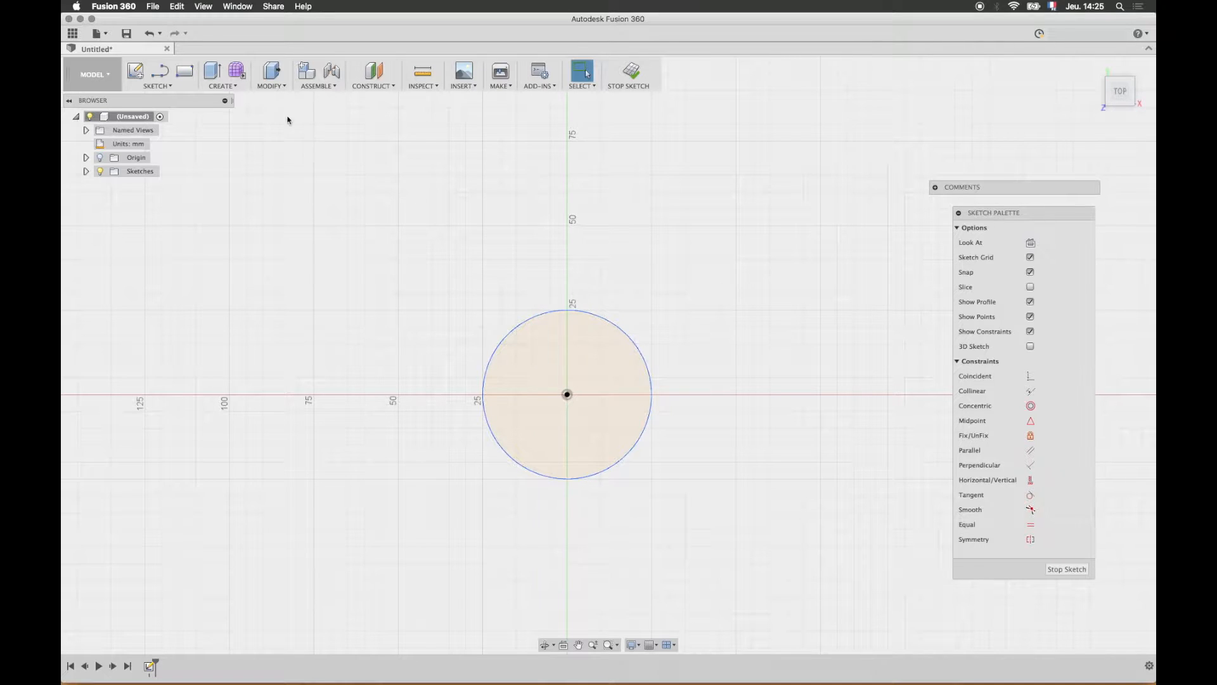
- Sketch a circle about 10 mm in diameter on the vertical axis, about 28 mm above the origin, overlapping the large circle's upper edge
click(173, 86)
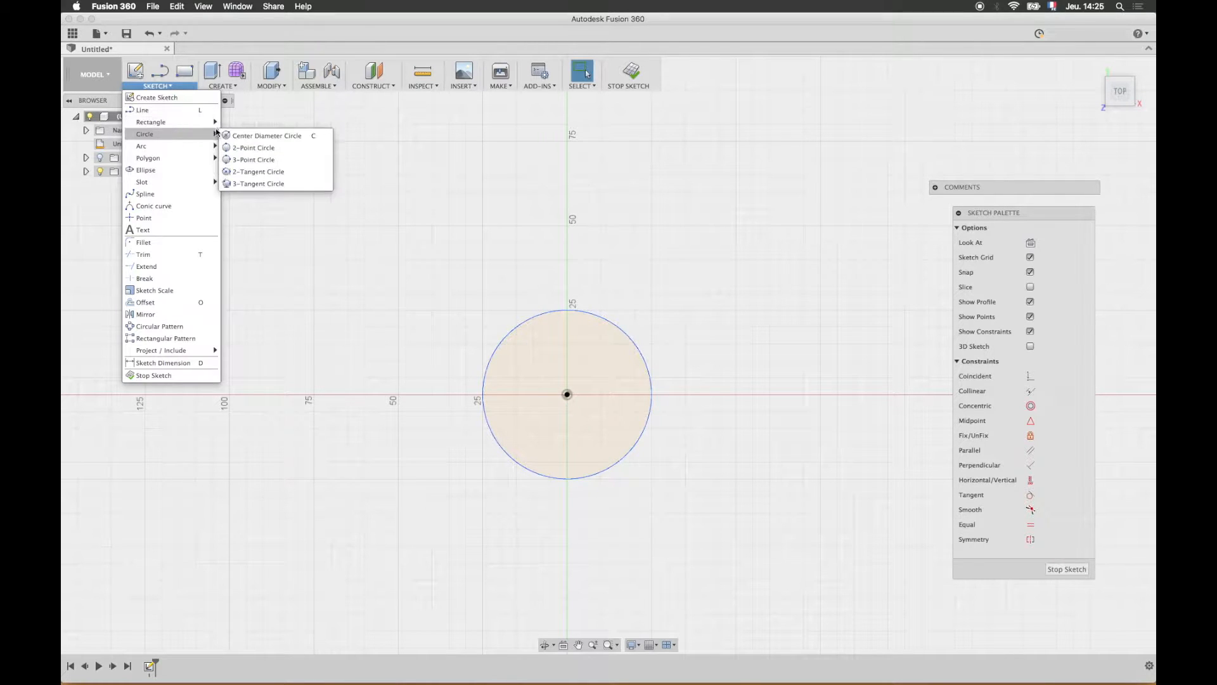
click(238, 137)
scroll(566, 305, up, 5)
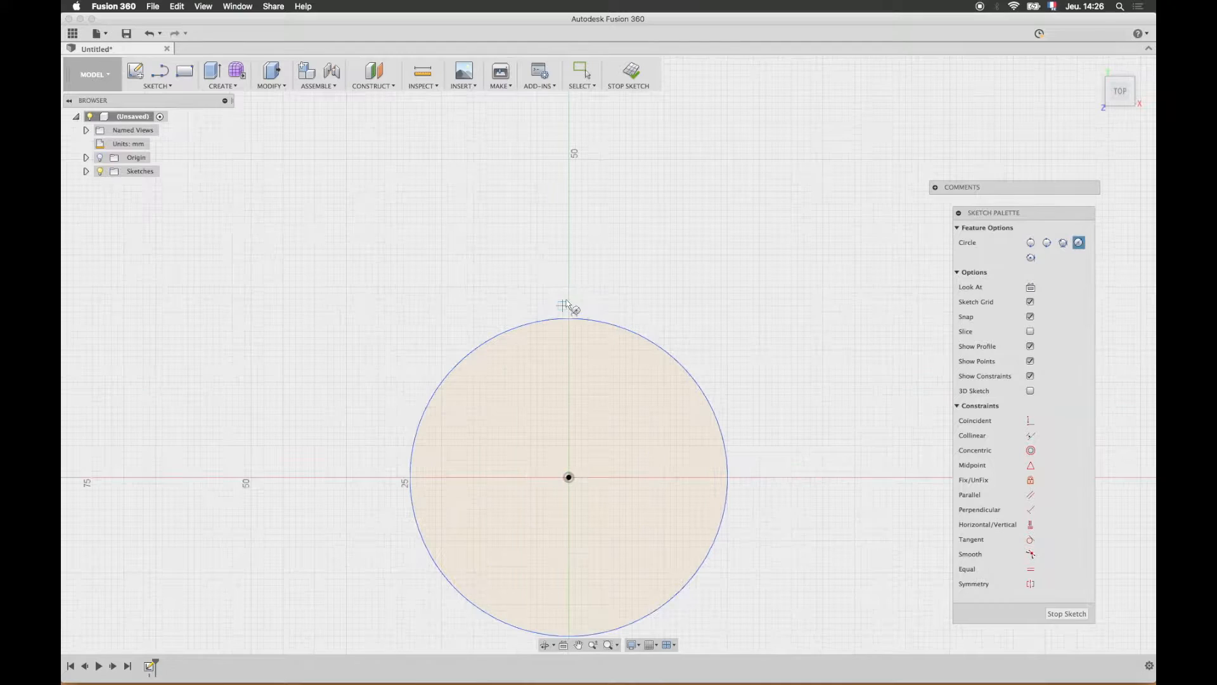
click(570, 299)
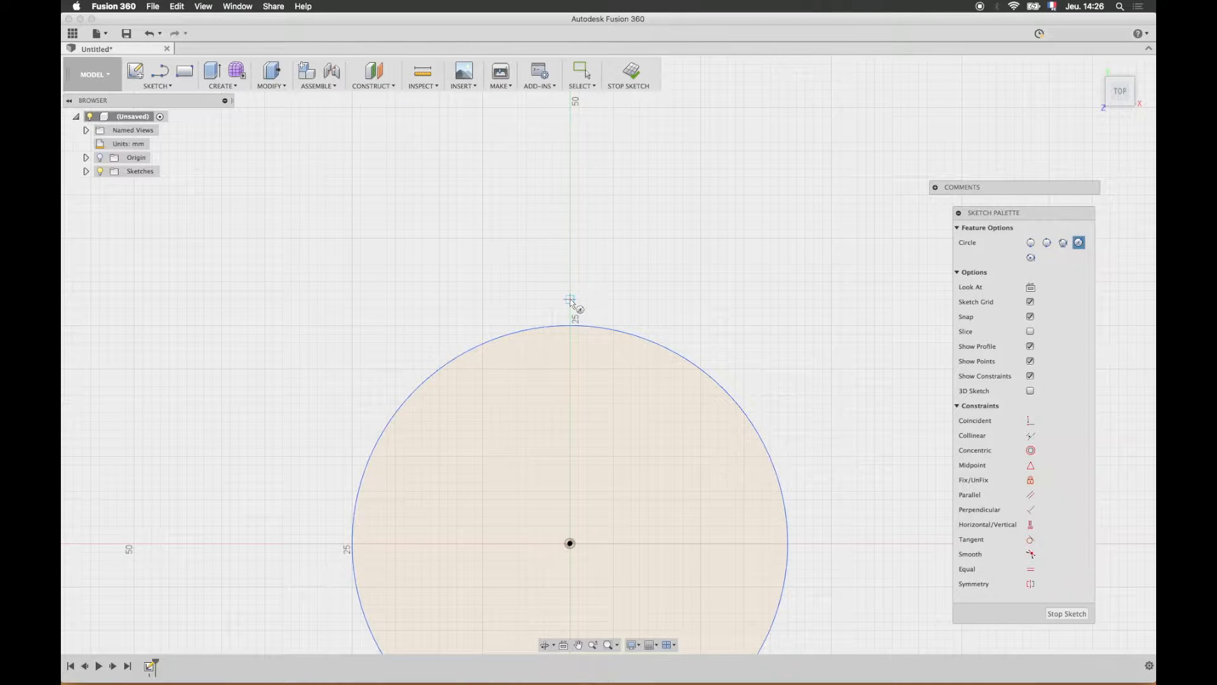
click(570, 343)
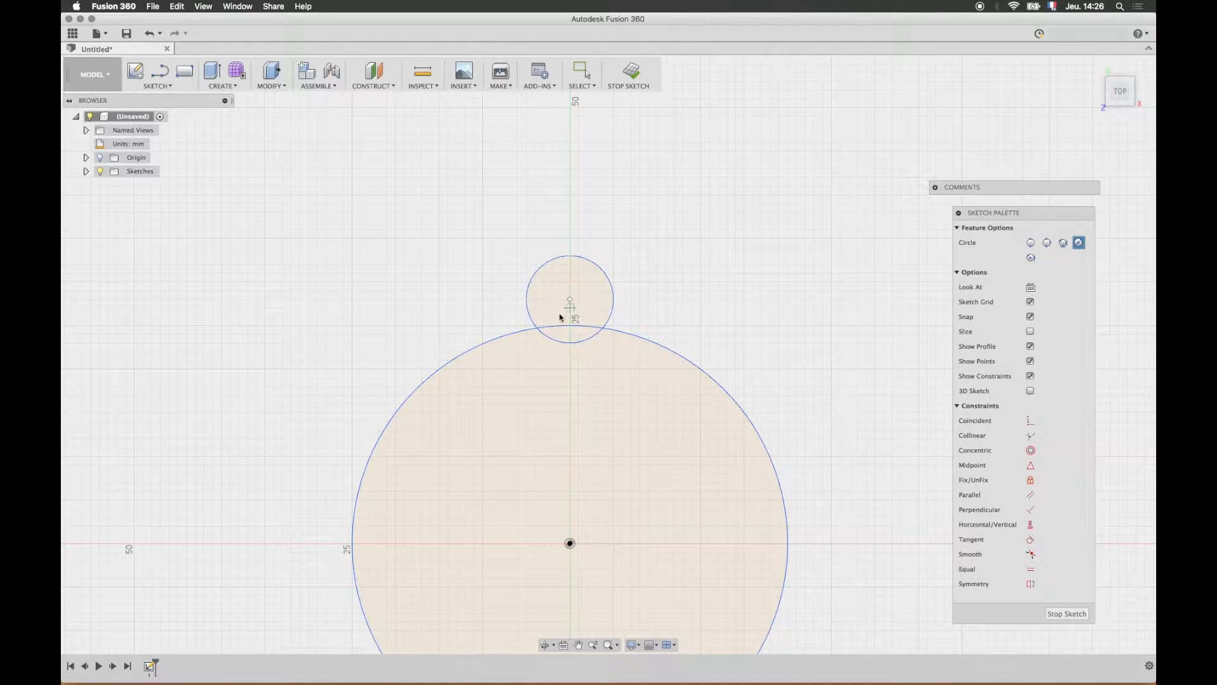
scroll(595, 397, down, 5)
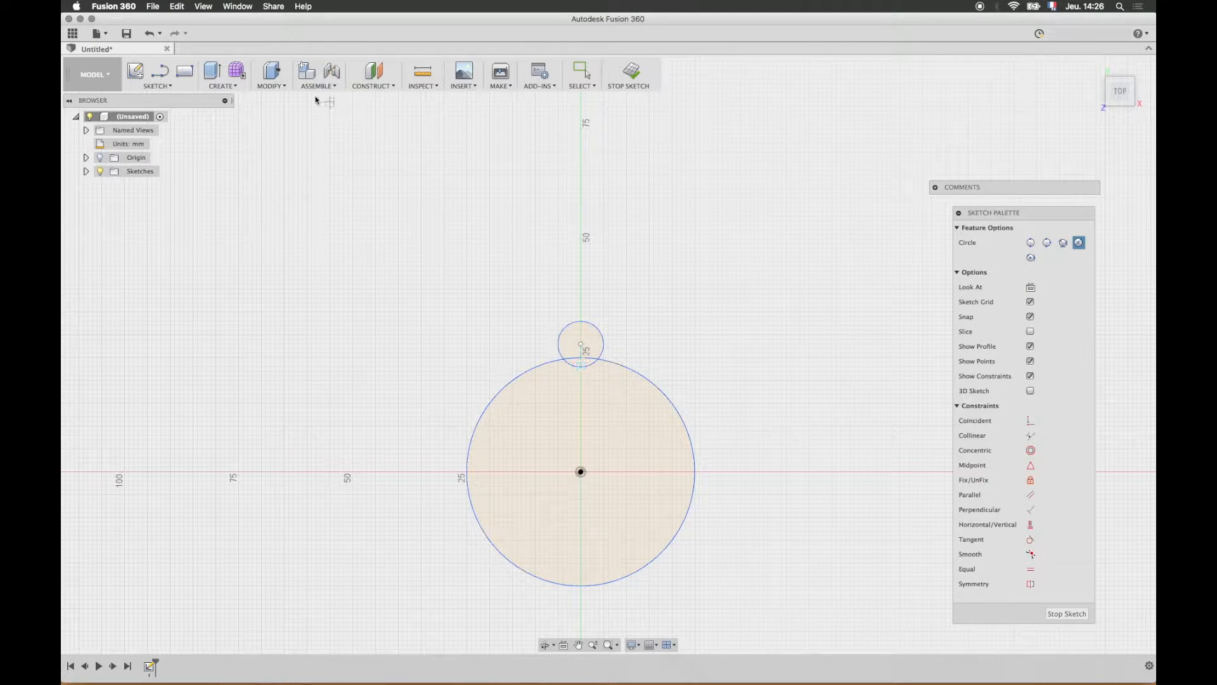
click(216, 72)
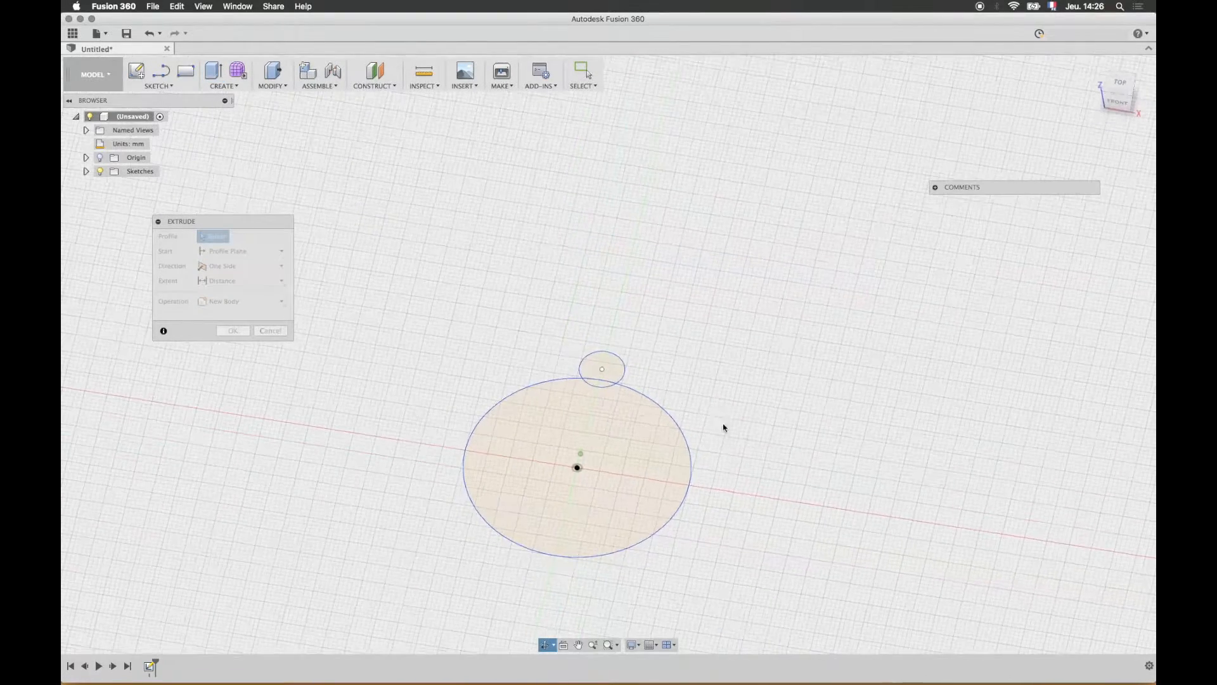
click(579, 423)
click(603, 384)
click(608, 373)
drag(602, 358, 603, 300)
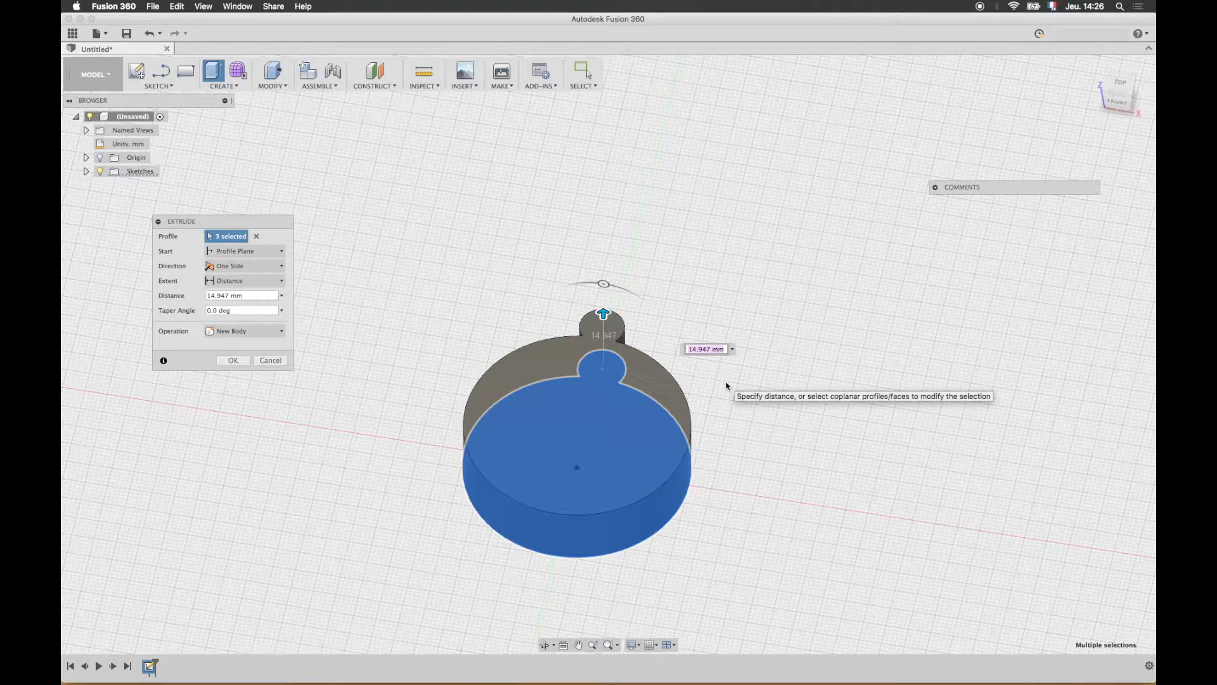
key(Escape)
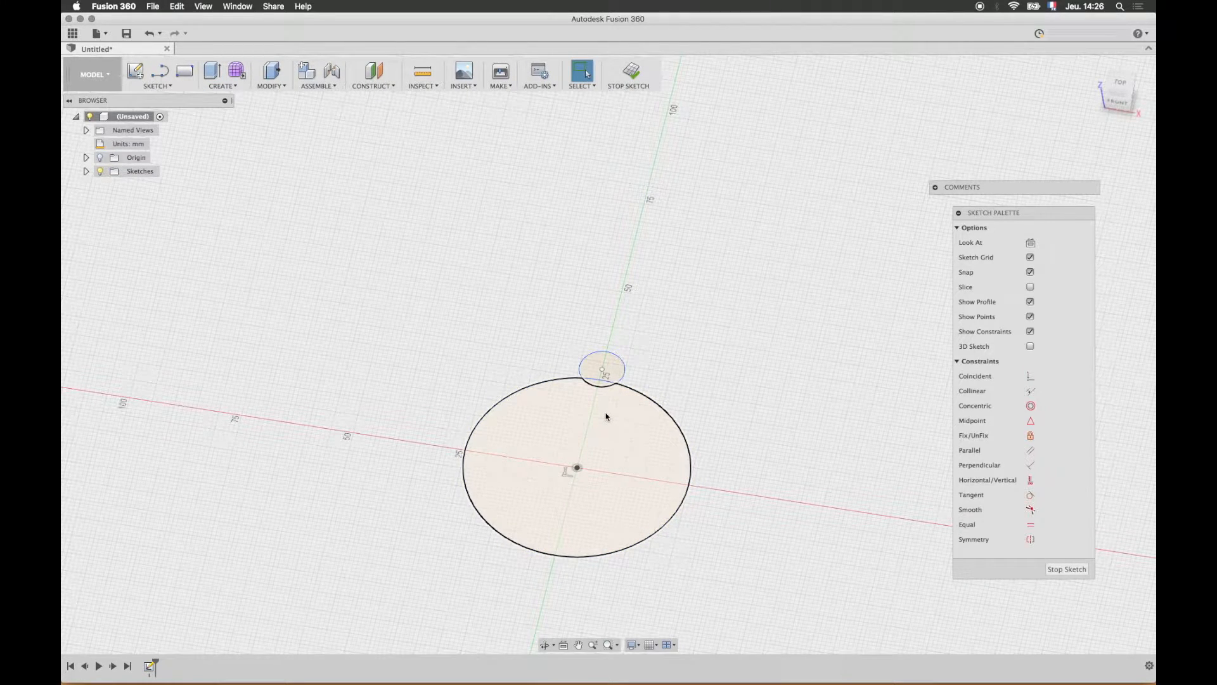
- Trim the two arcs where the small circle and the large circle overlap
click(158, 85)
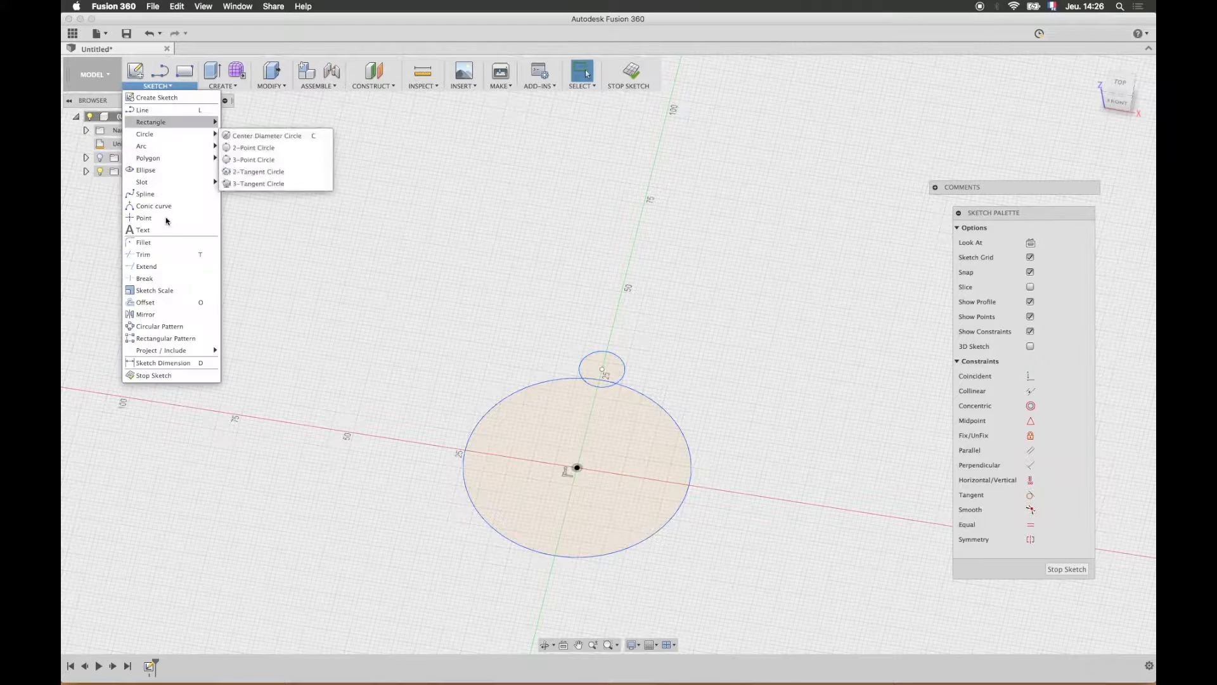
click(154, 253)
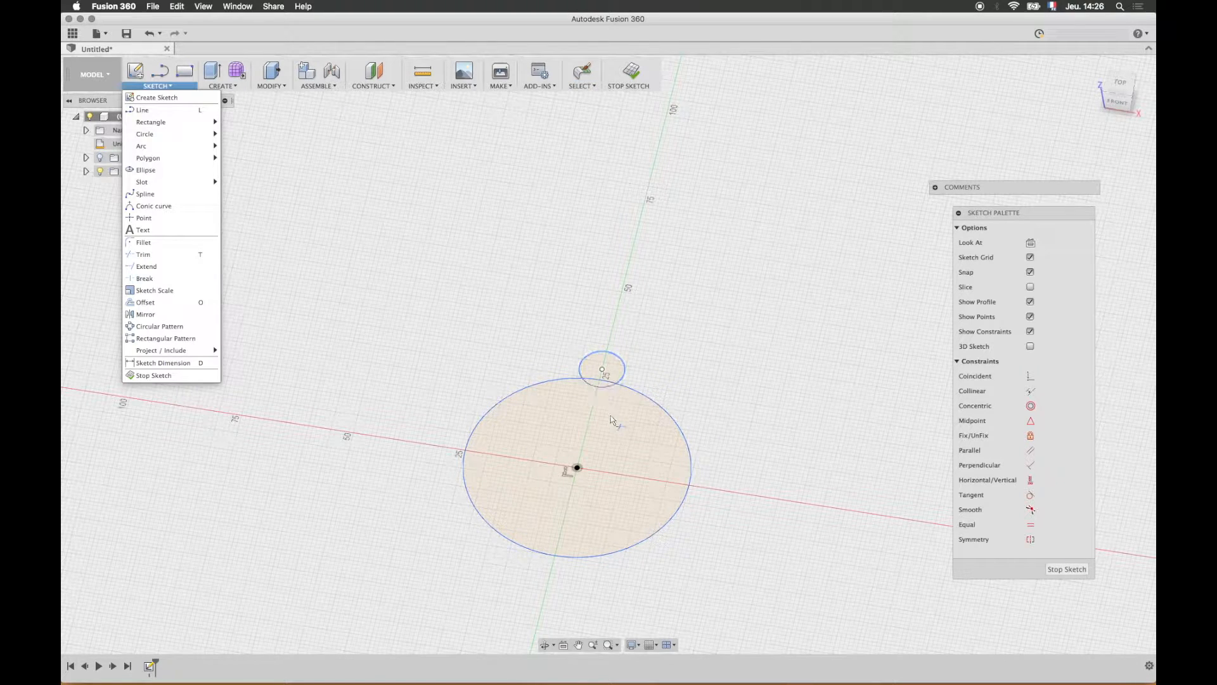
click(596, 394)
click(602, 380)
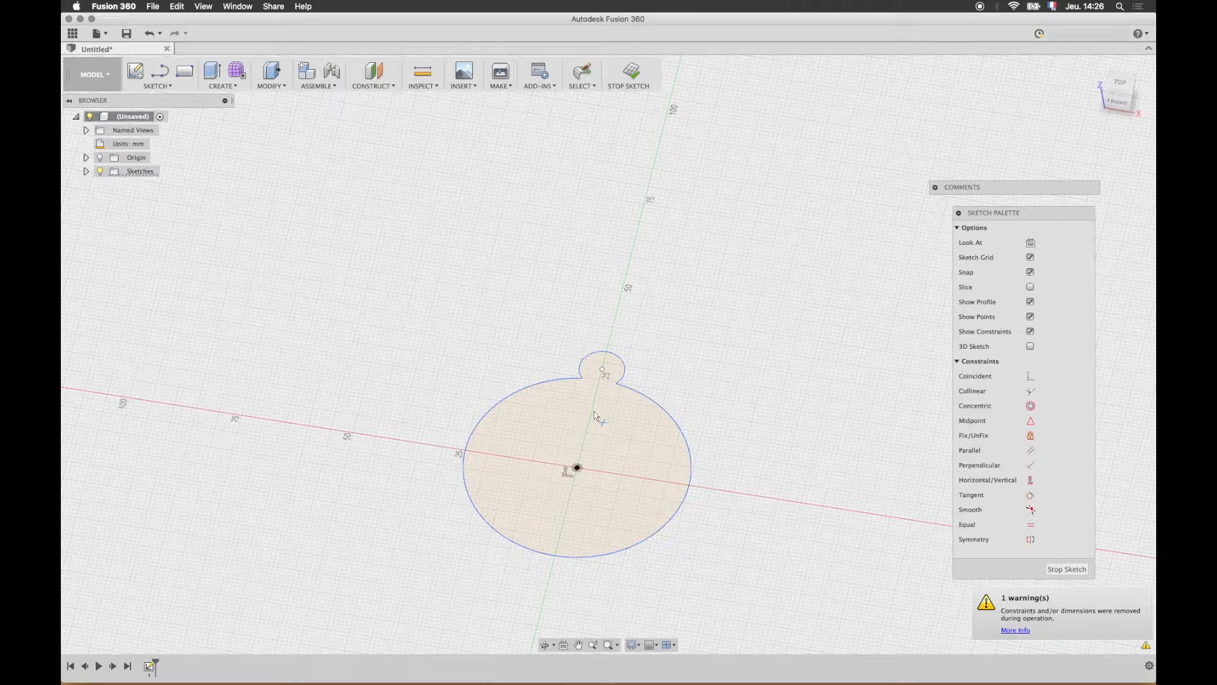
- Undo the trims of the overlapping arcs to restore both full circles
key(Escape)
key(super+z)
key(super+z)
key(super+y)
- Trim away both inner arcs at the overlap so the two circles form a single closed outline
scroll(608, 391, down, 3)
scroll(607, 391, up, 6)
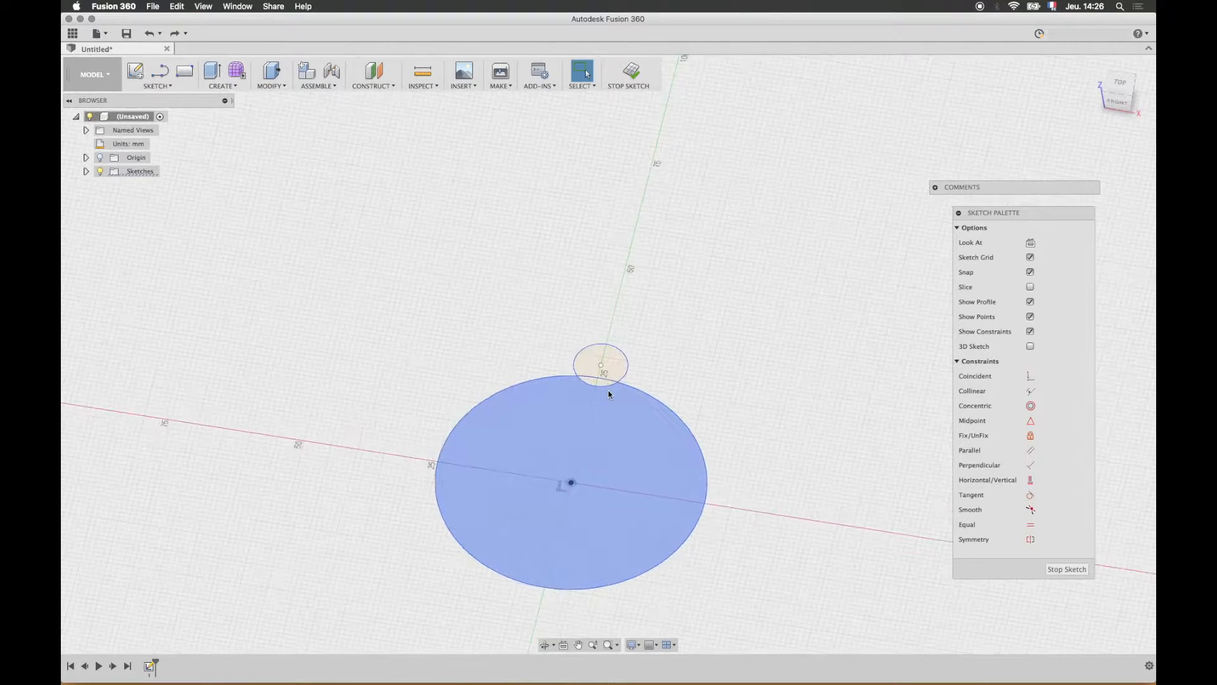
key(t)
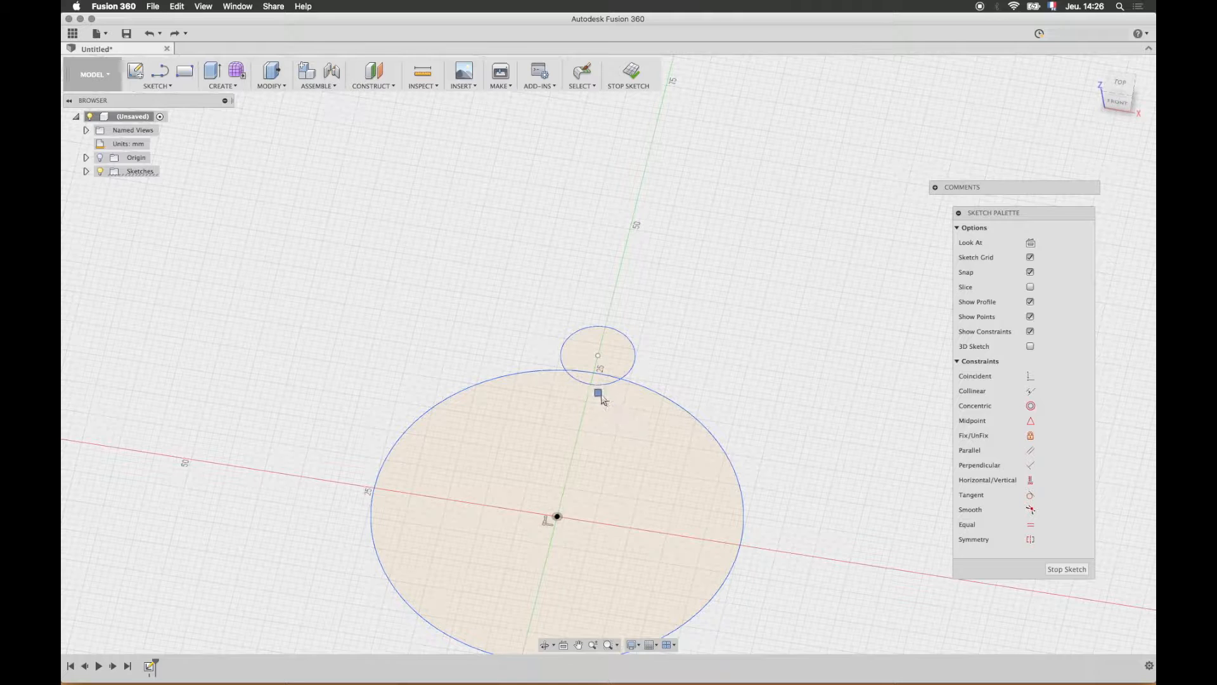
click(580, 381)
click(586, 373)
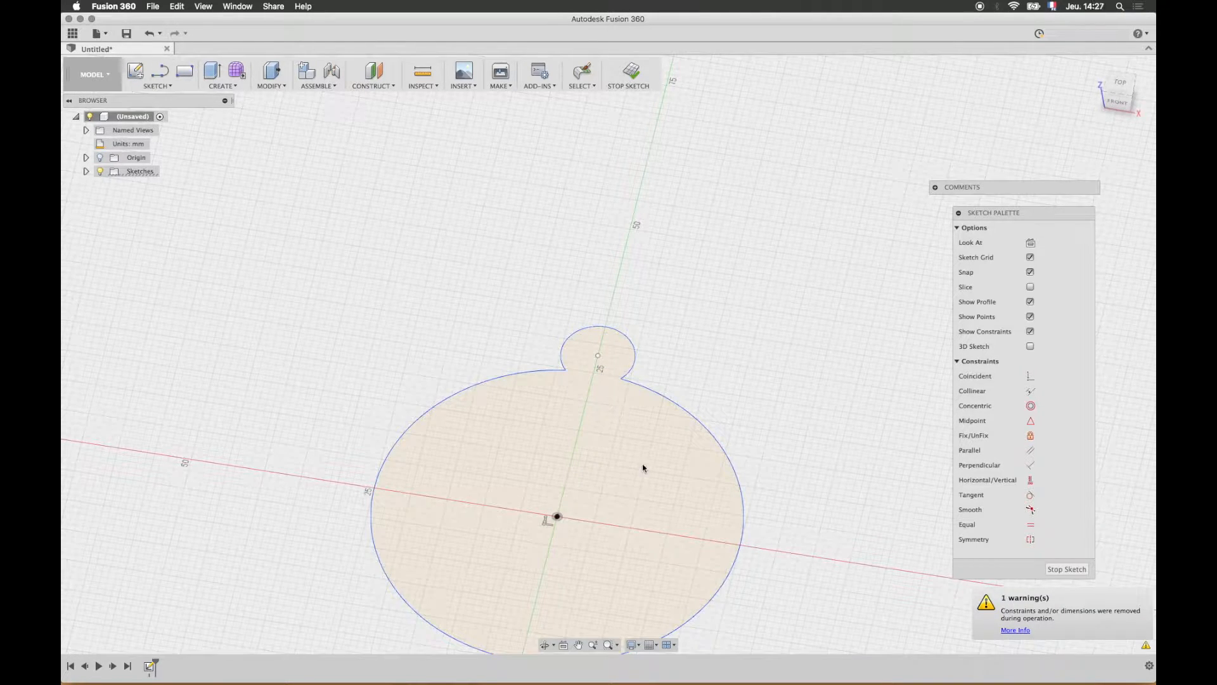
- Extrude the merged circle outline 3 mm as a new body
scroll(586, 429, up, 2)
scroll(585, 426, down, 2)
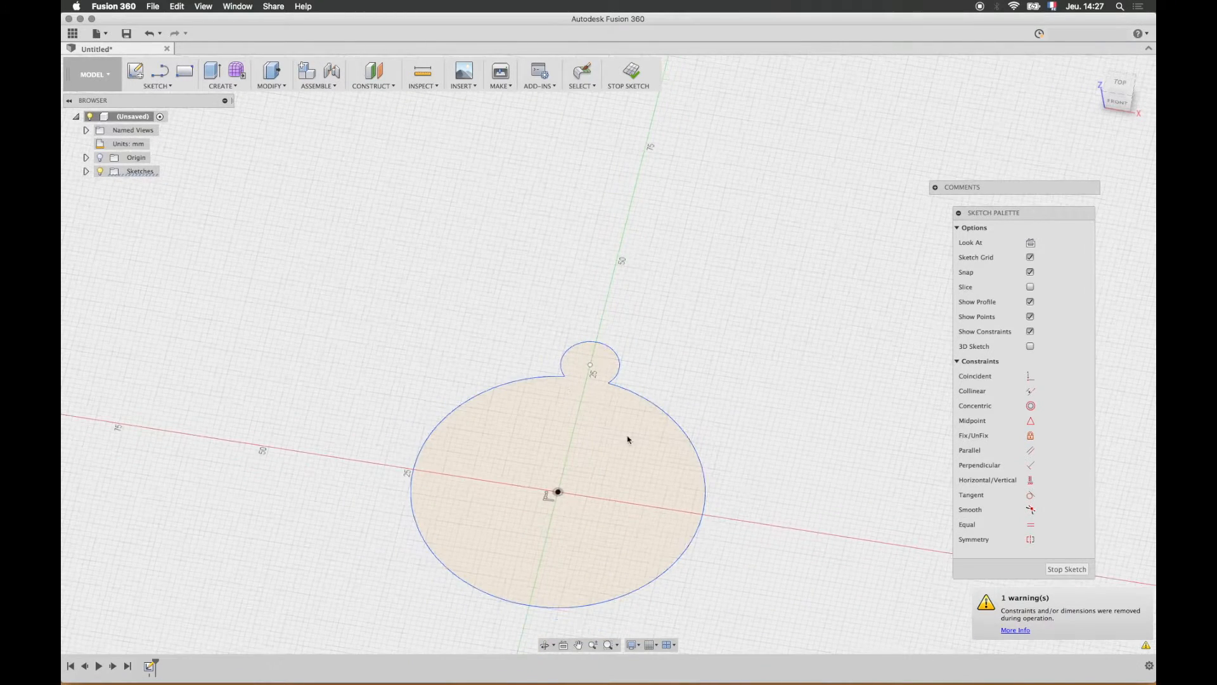
key(e)
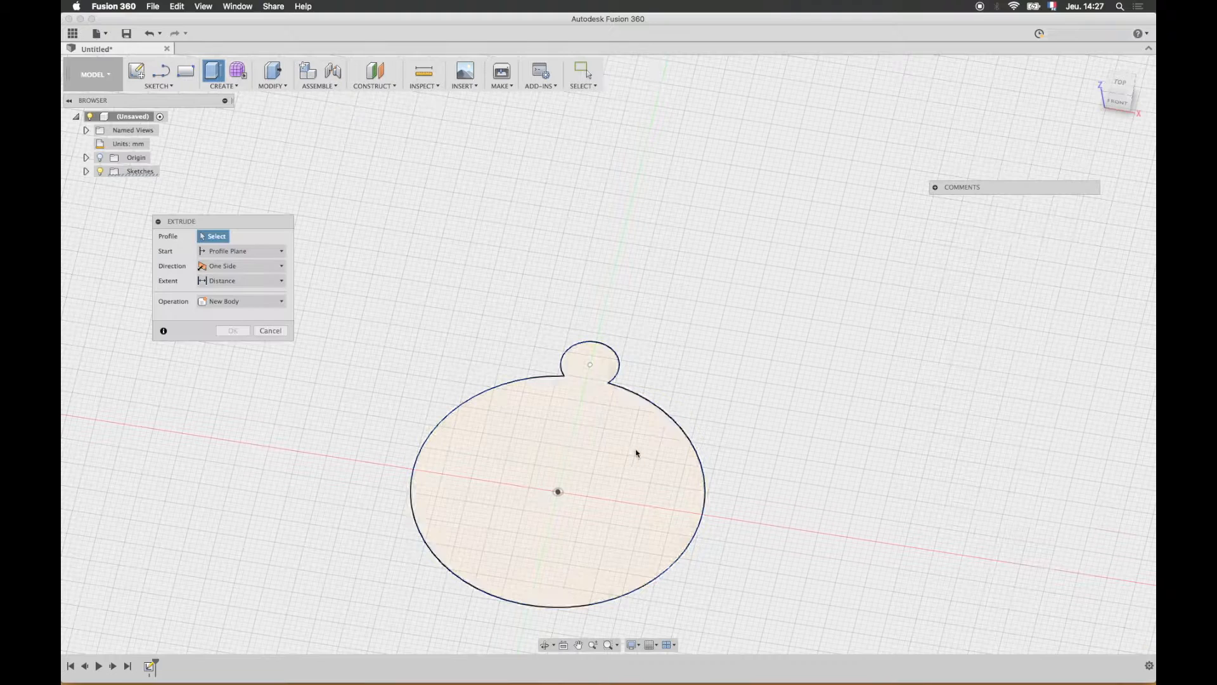
click(584, 433)
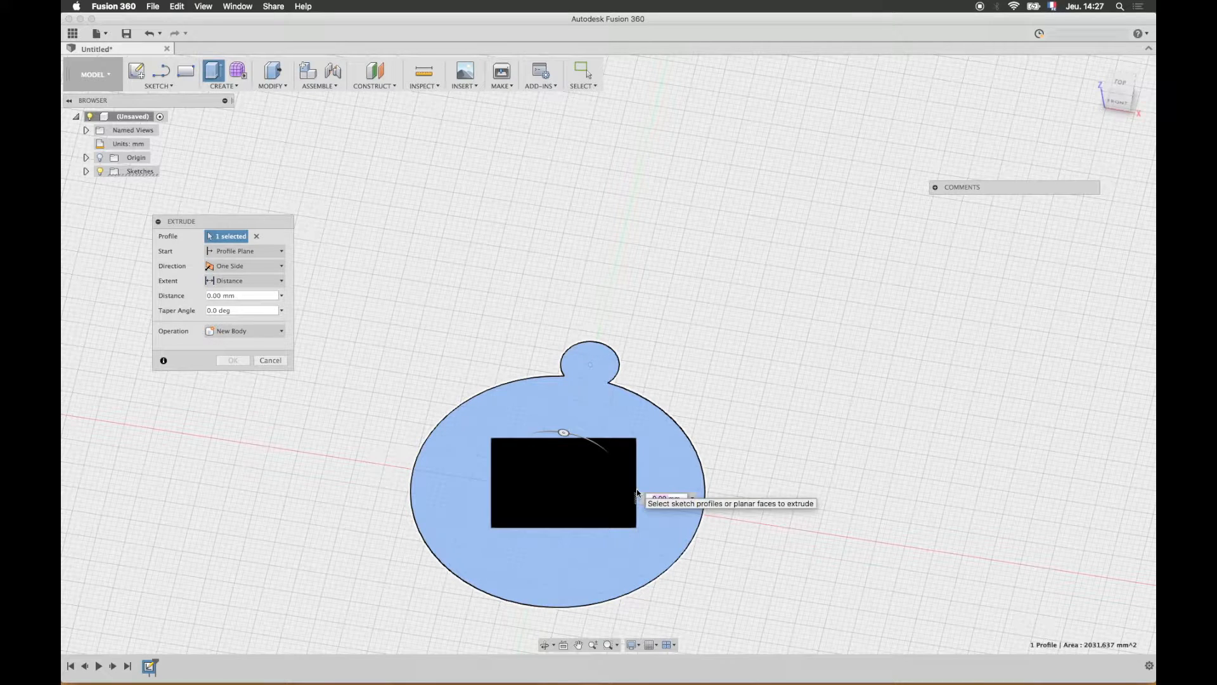
text(3)
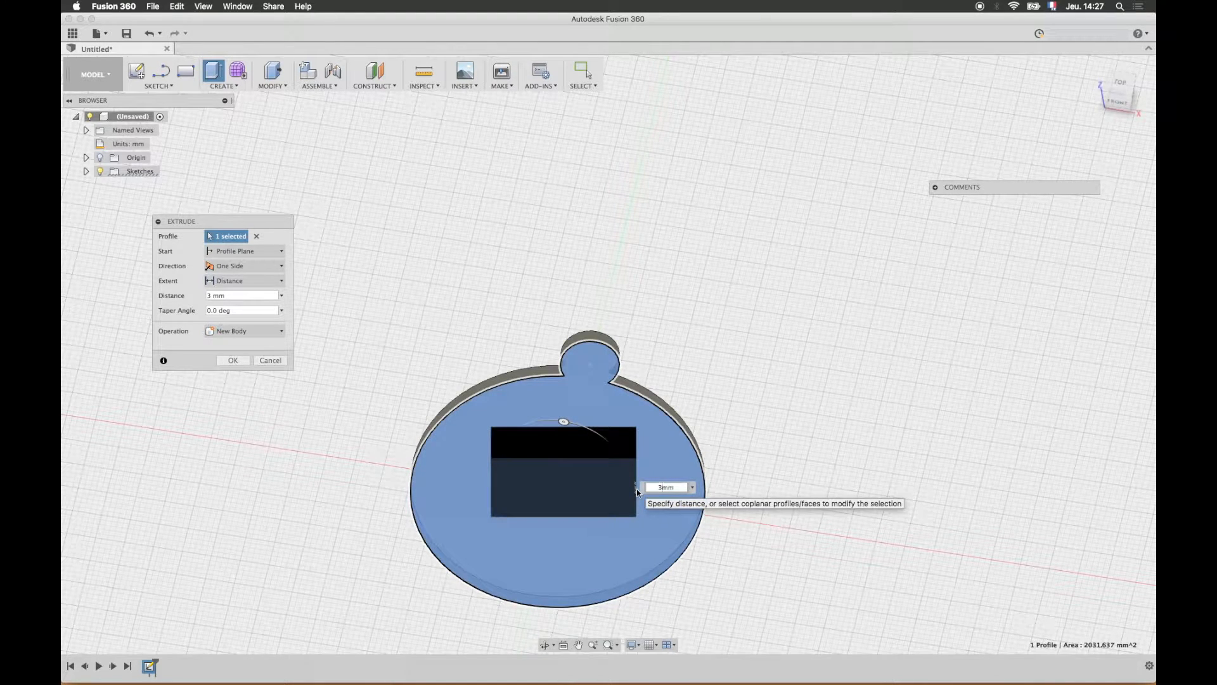
key(Return)
scroll(638, 482, down, 3)
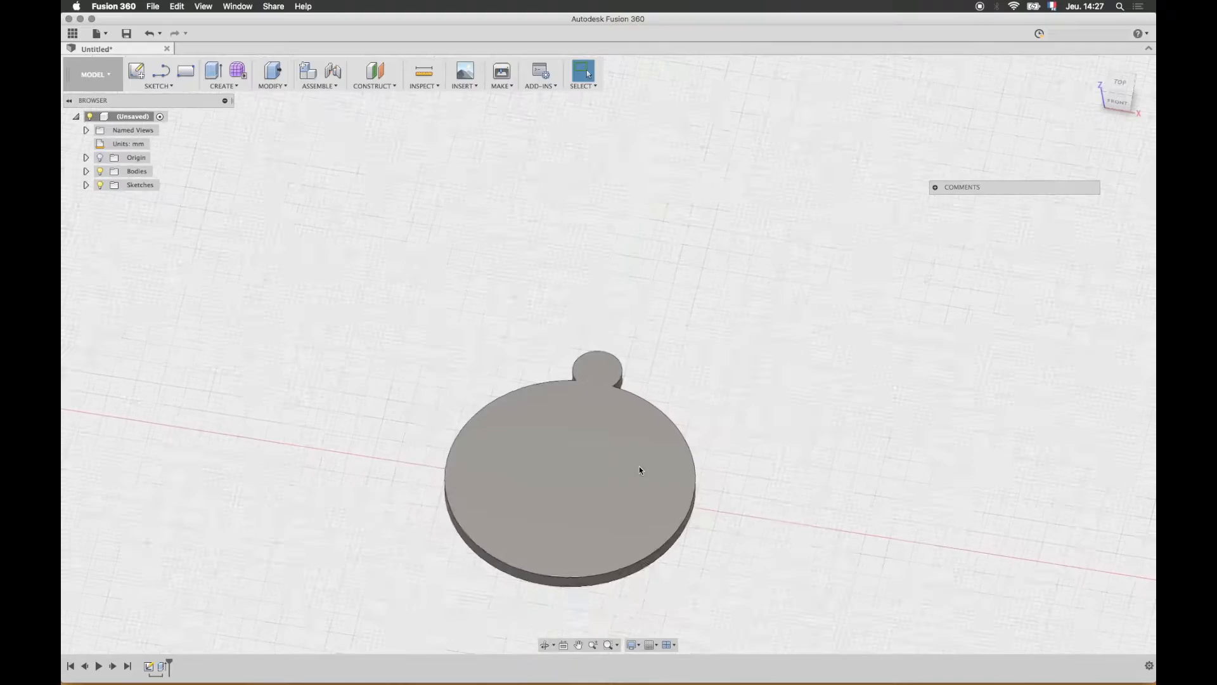
- Create a new sketch on the top face of the round plate
middle_drag(685, 487, 652, 418)
shift+middle_drag(629, 375, 596, 330)
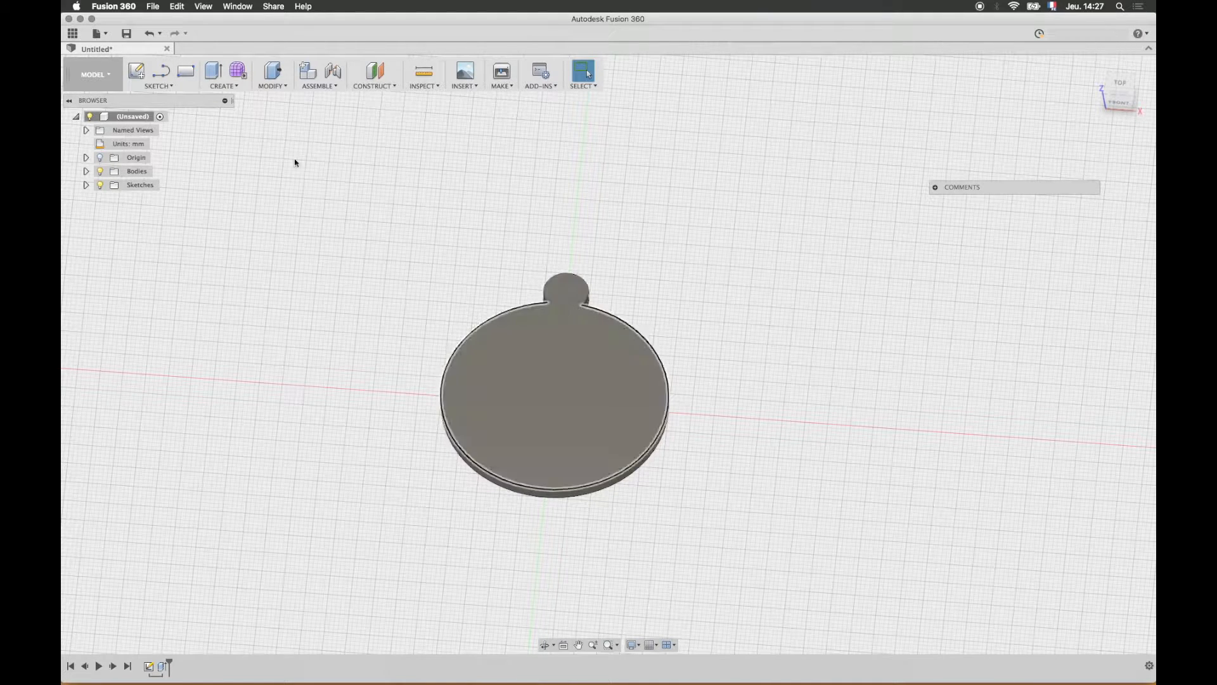
click(136, 73)
shift+middle_drag(770, 492, 702, 470)
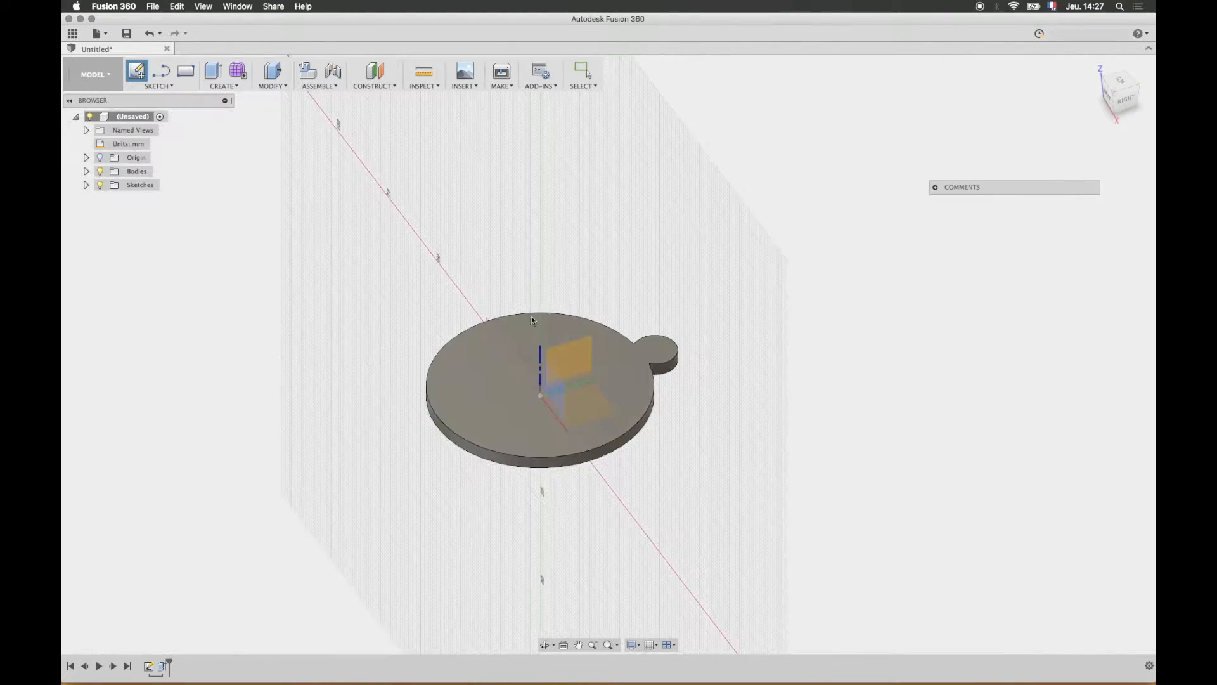
click(494, 344)
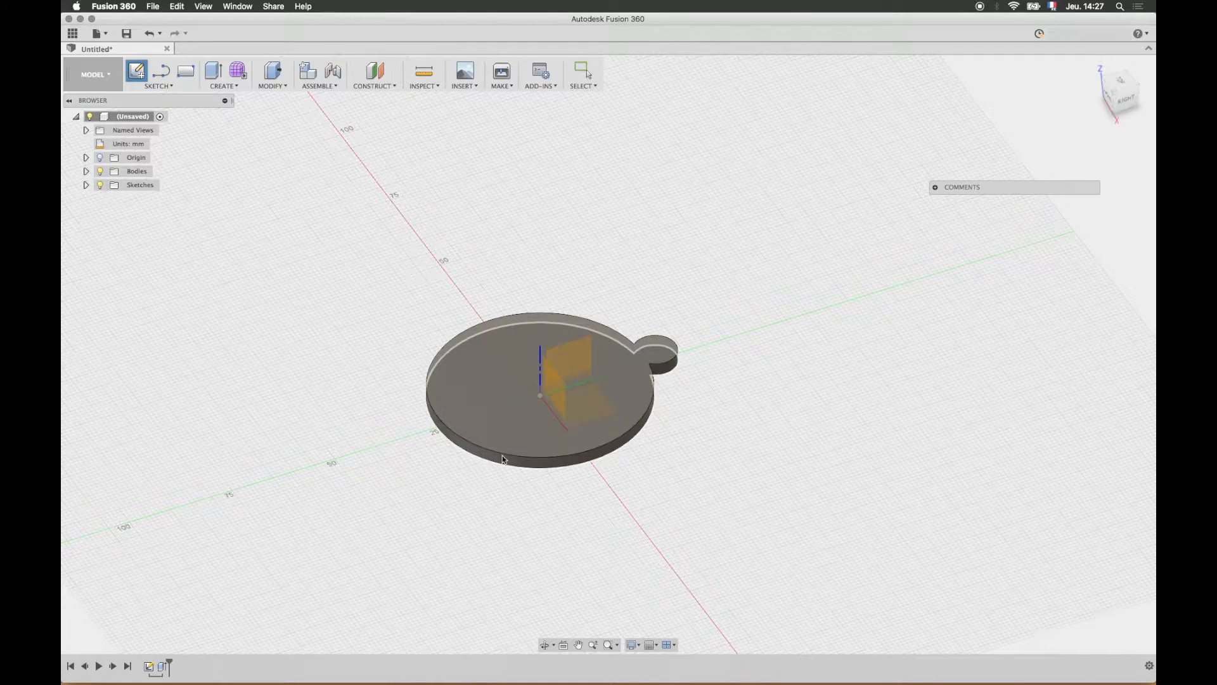
shift+middle_drag(514, 475, 542, 383)
click(517, 367)
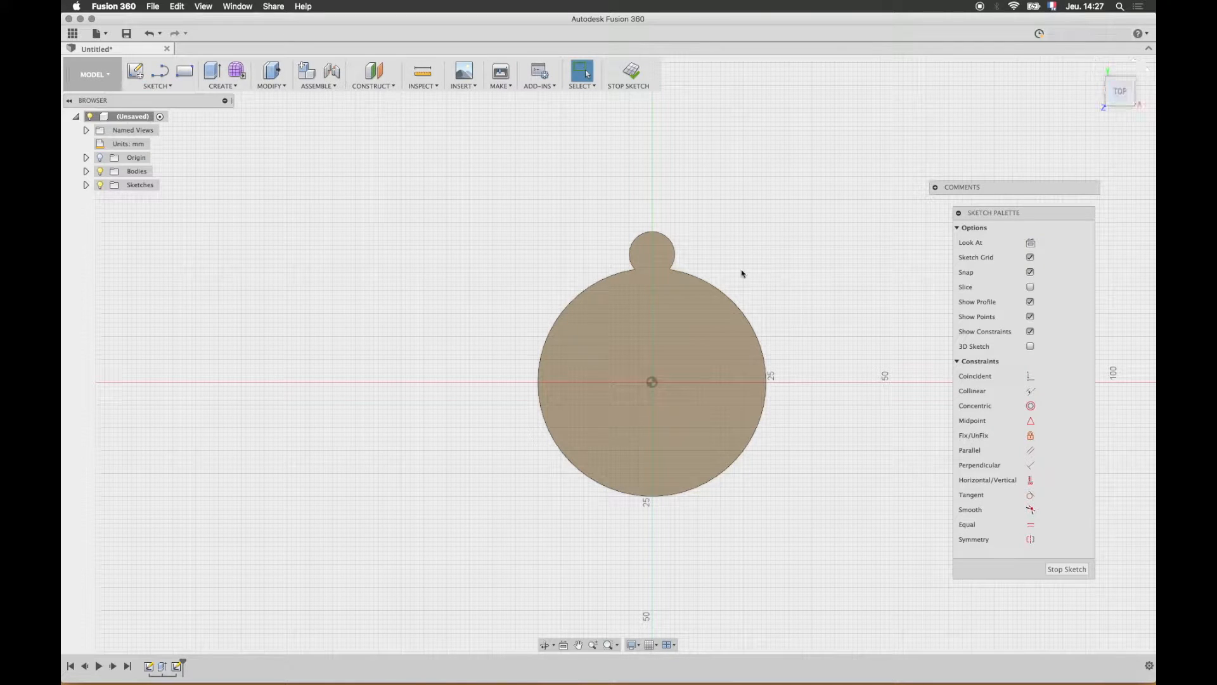
- Sketch an 8 mm center-diameter circle concentric with the small round tab
click(157, 86)
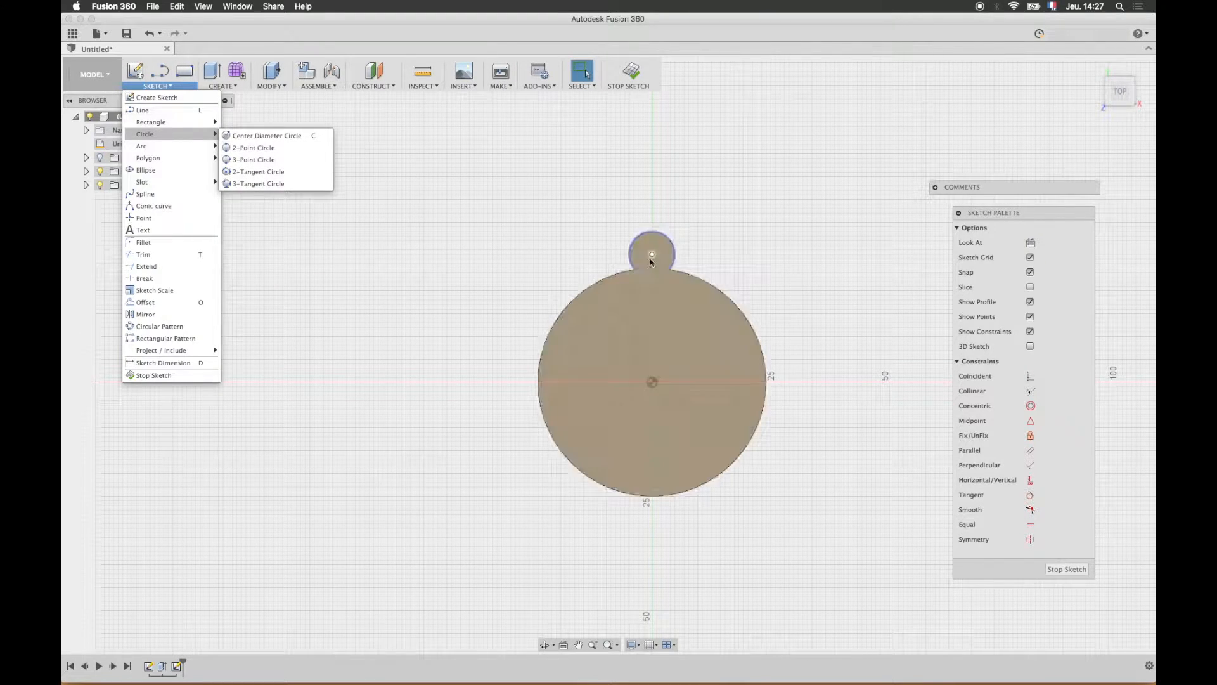
click(263, 136)
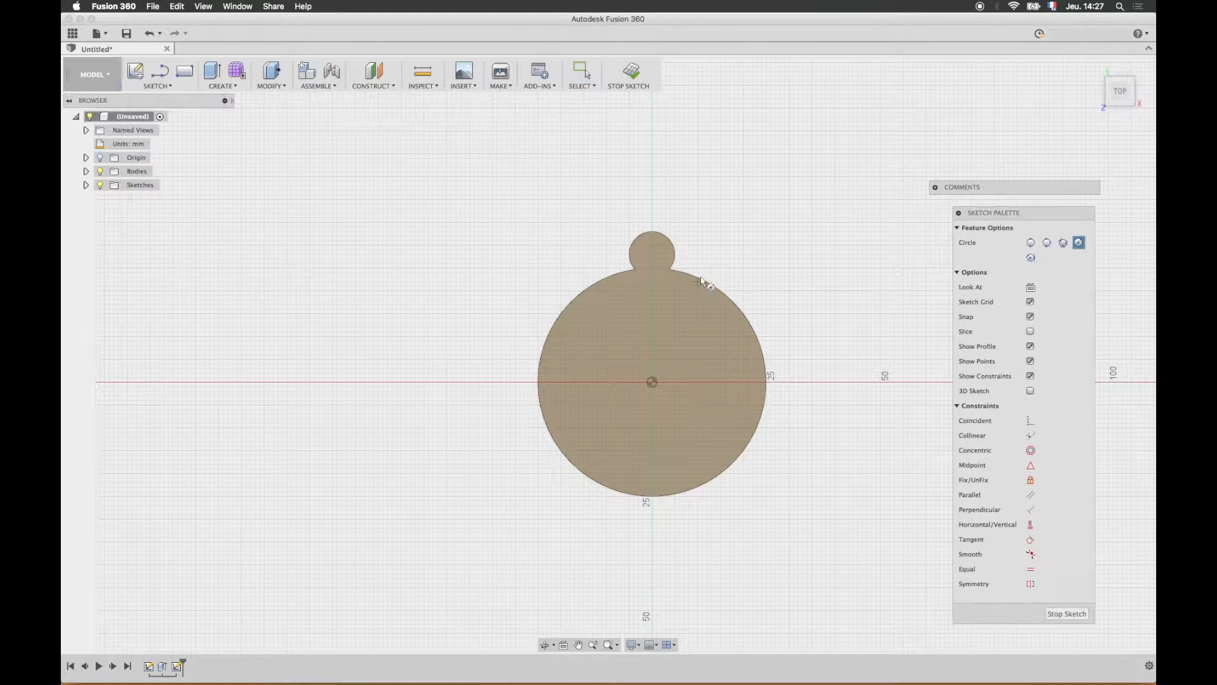
scroll(654, 260, up, 5)
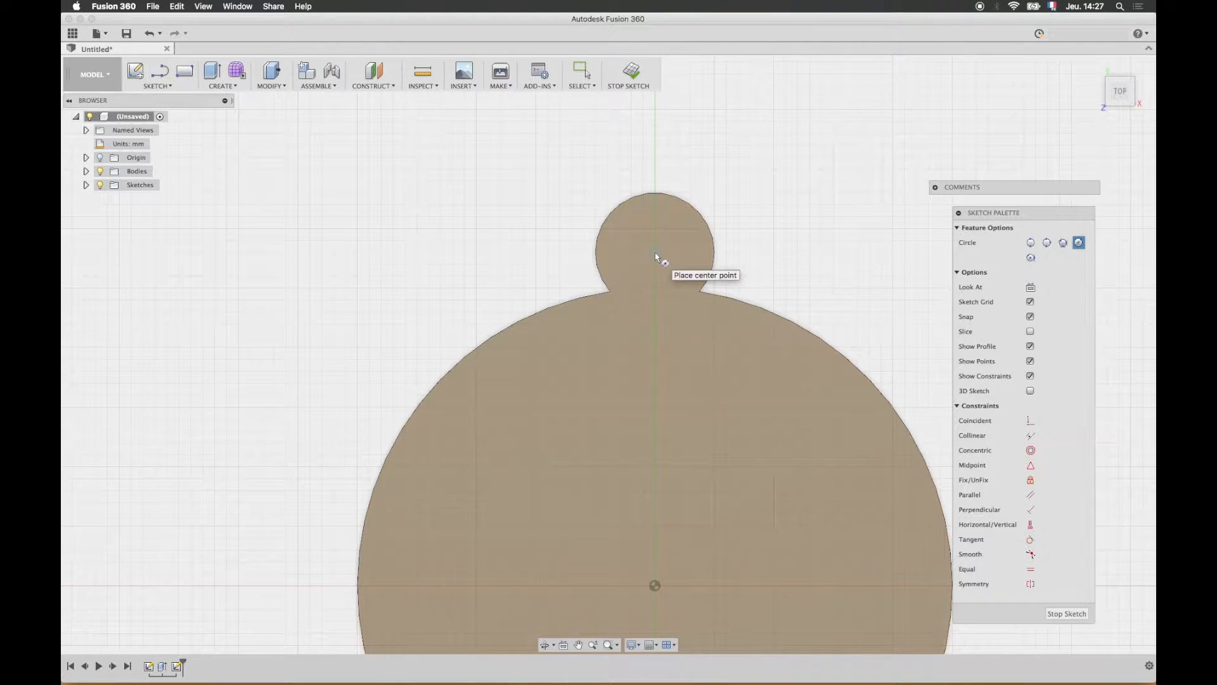
click(655, 252)
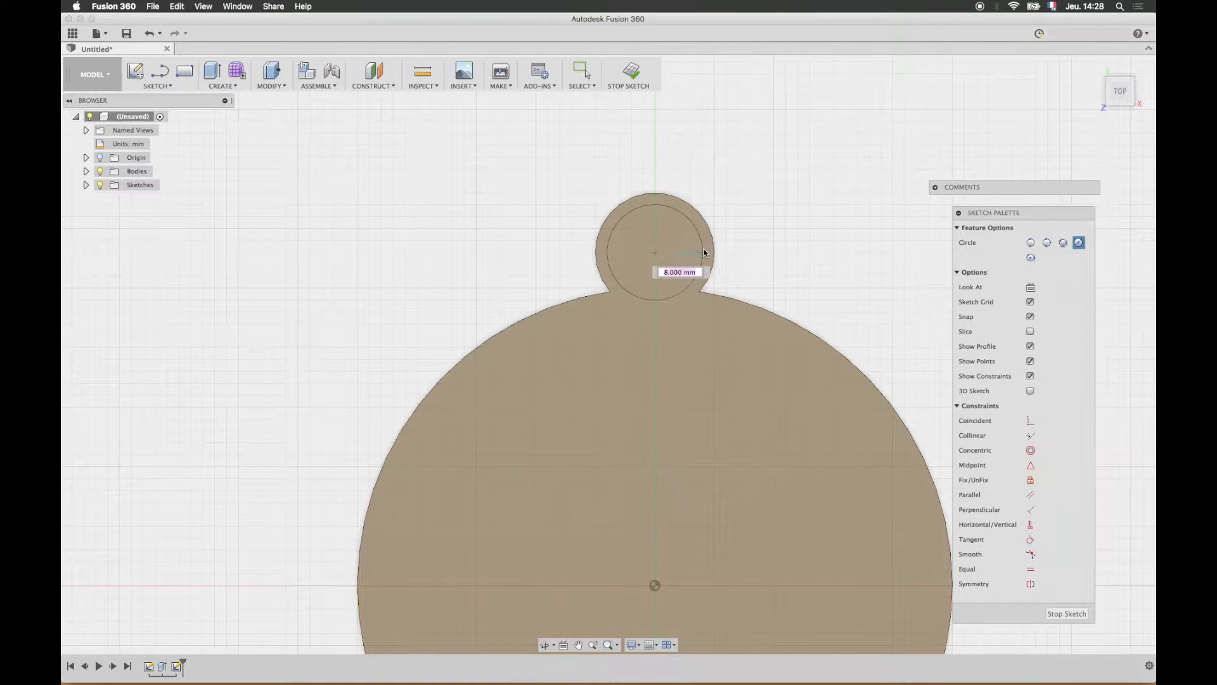
click(704, 252)
- Extrude the 8 mm circle on the tab downward as a cut about 6.4 mm deep
mouse_move(807, 307)
shift+middle_down()
mouse_move(757, 297)
mouse_move(750, 275)
mouse_move(717, 284)
shift+middle_up()
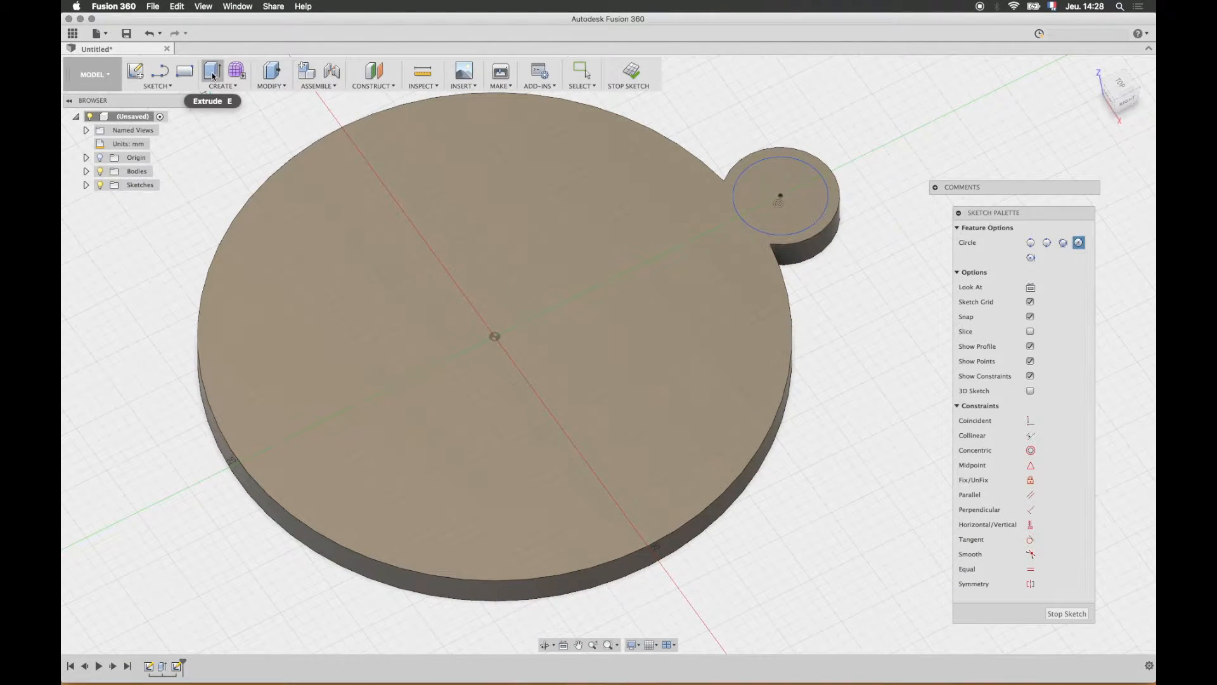
click(212, 75)
click(779, 217)
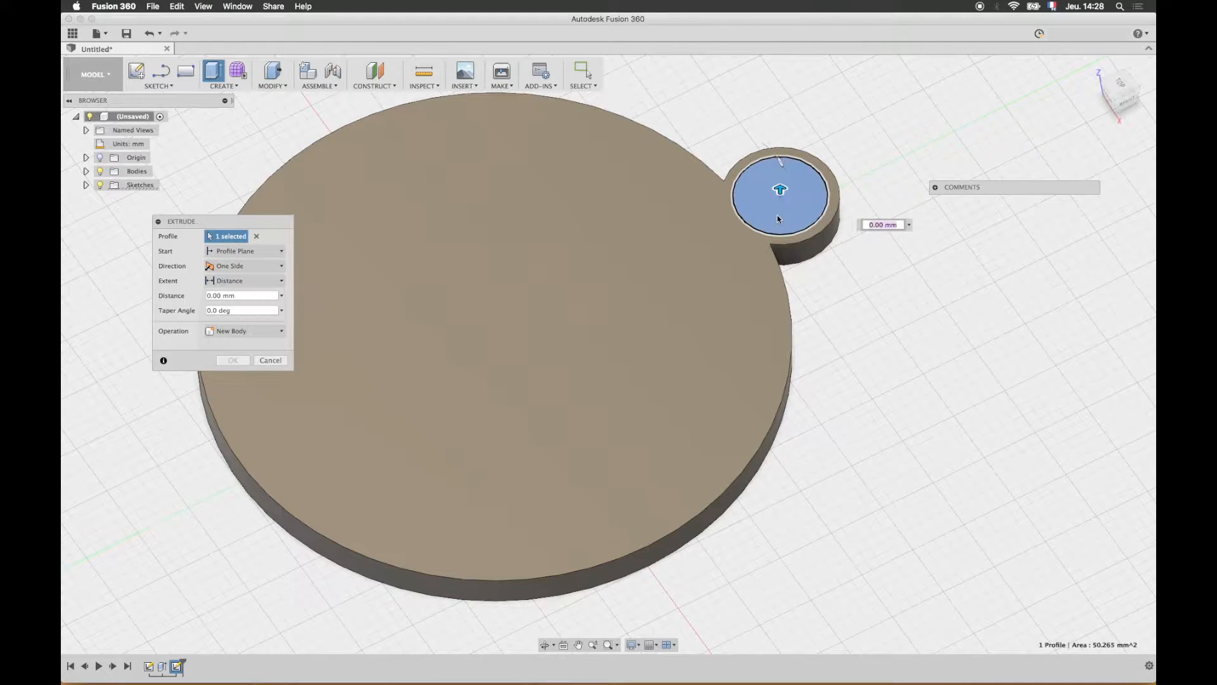
shift+middle_drag(918, 375, 766, 318)
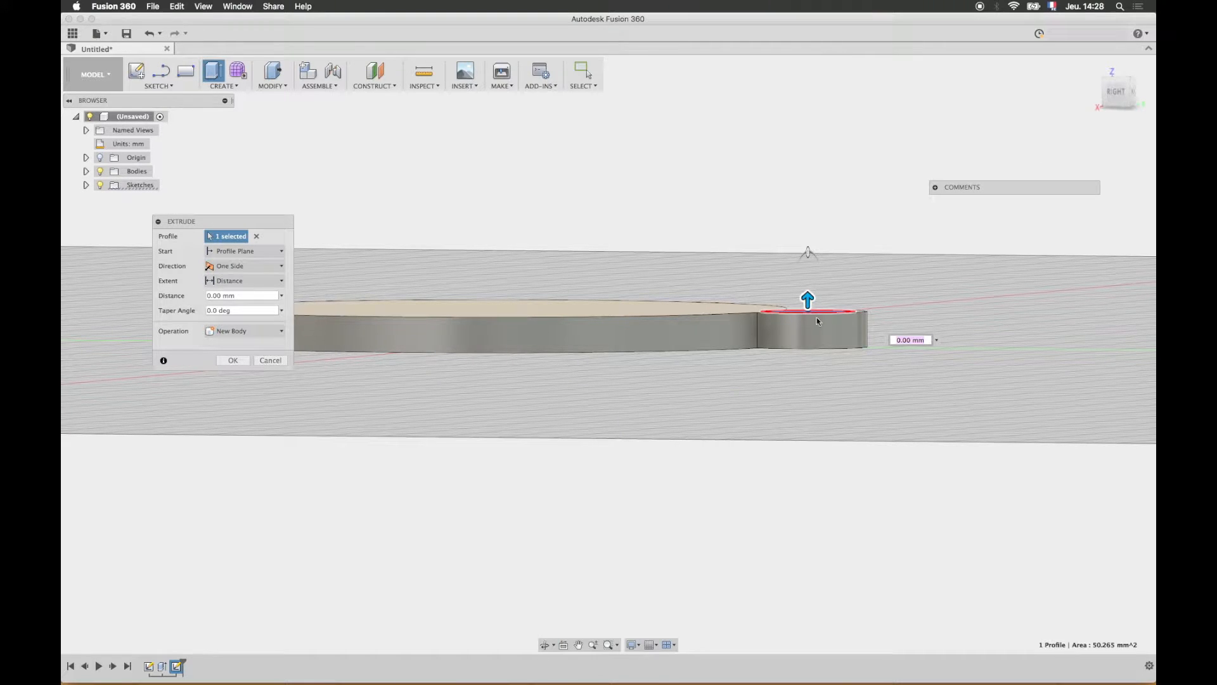
drag(808, 299, 809, 401)
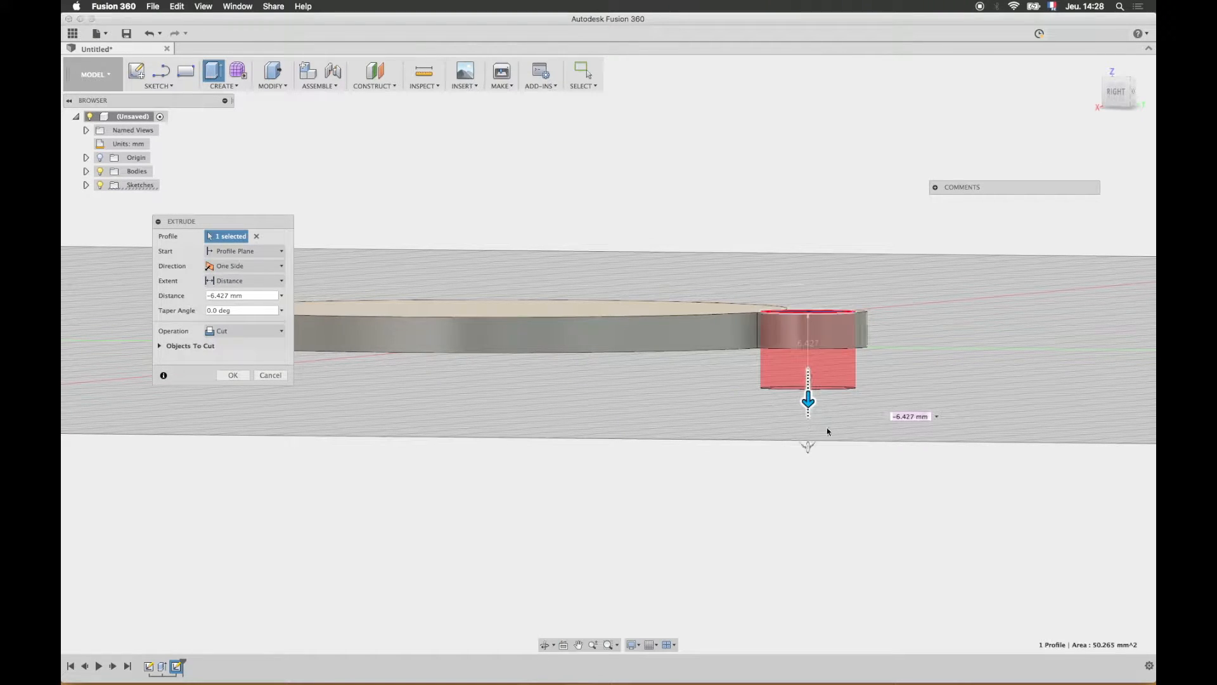
shift+middle_drag(775, 489, 815, 465)
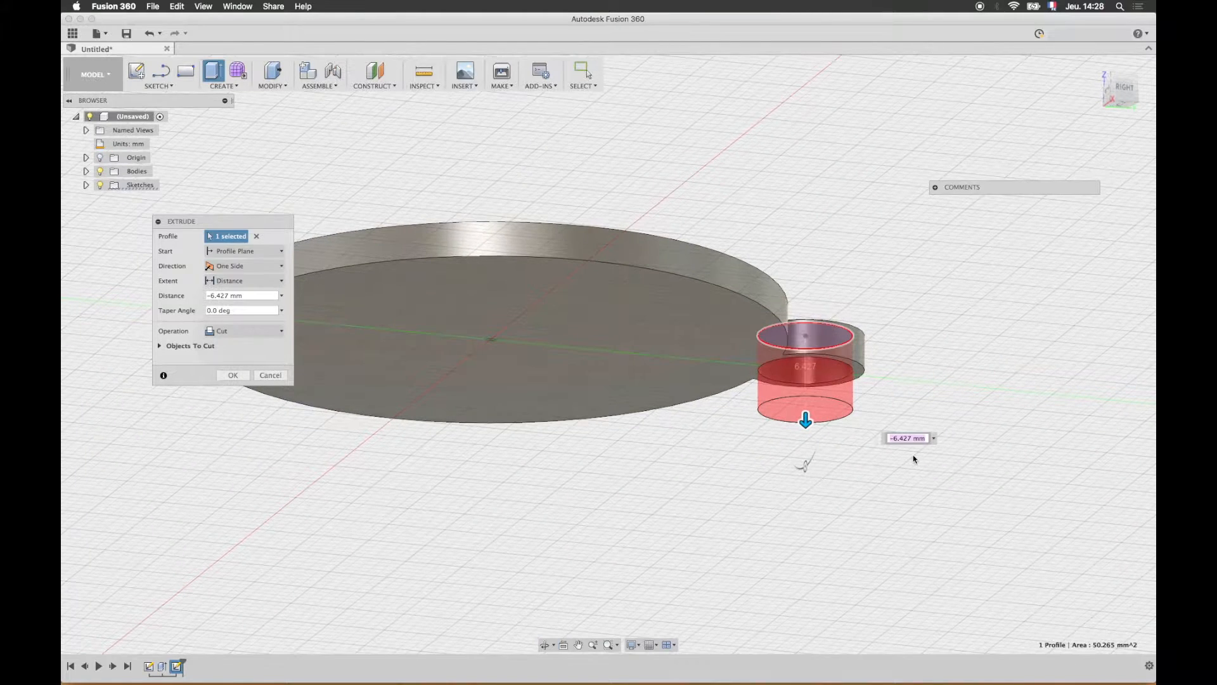
- Set the cut to start from an offset plane, keeping only the 8 mm circle as its profile
click(244, 256)
click(248, 267)
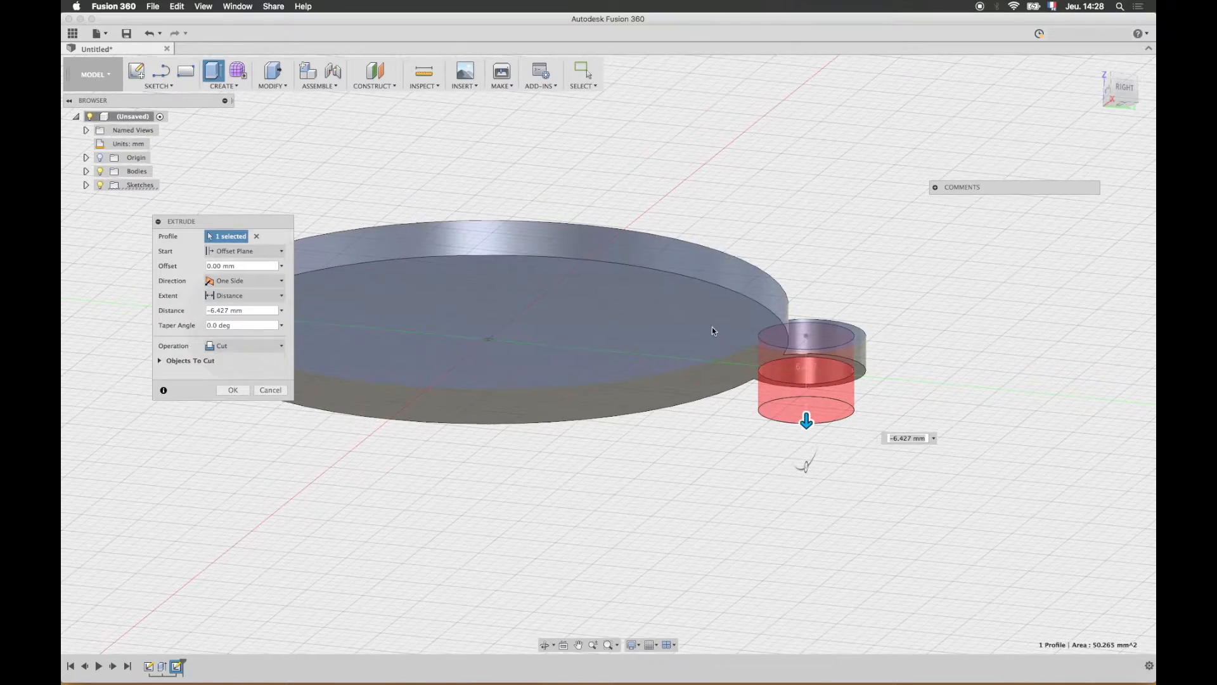
shift+middle_drag(713, 325, 741, 309)
click(752, 304)
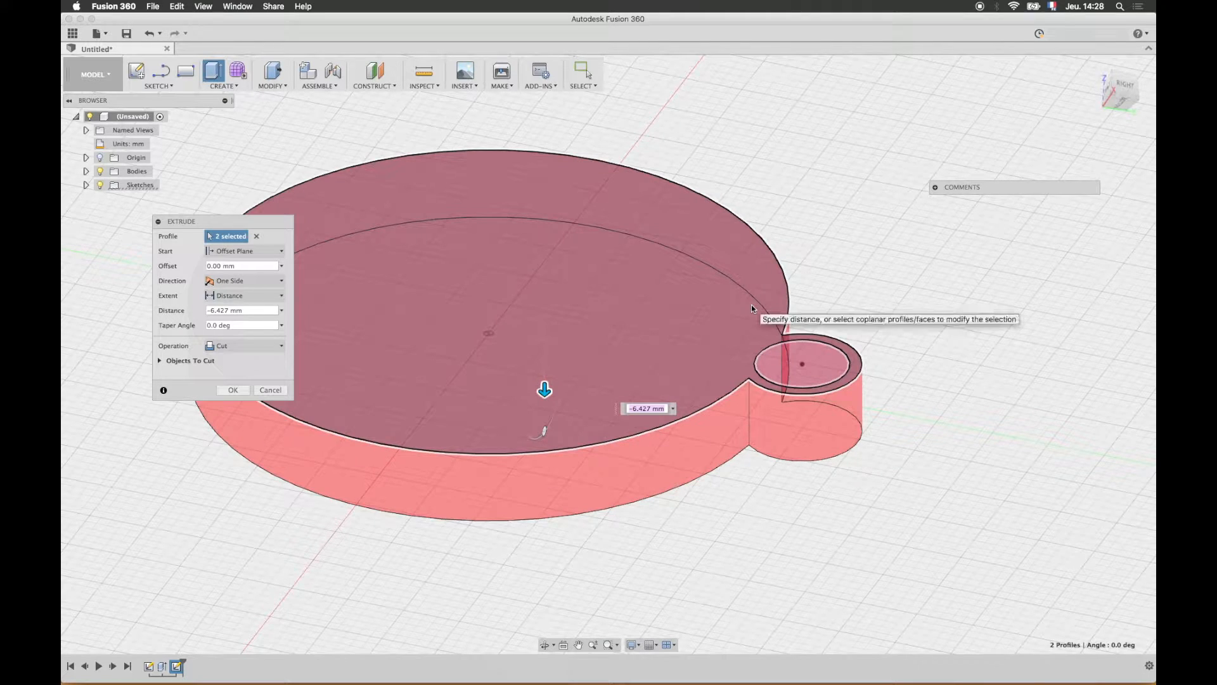
click(751, 304)
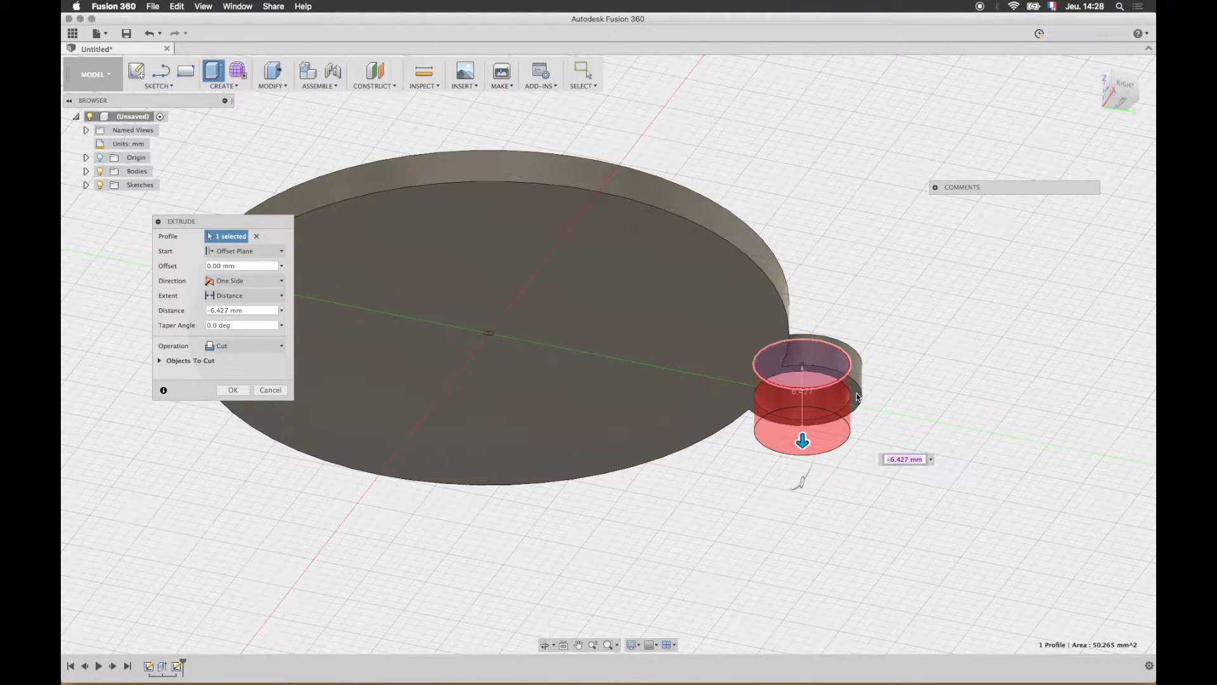
- Set the cut distance to -3 mm and apply it to make the tab's hanging hole
scroll(856, 393, up, 5)
scroll(851, 397, down, 4)
drag(703, 477, 705, 379)
text(-3)
key(Return)
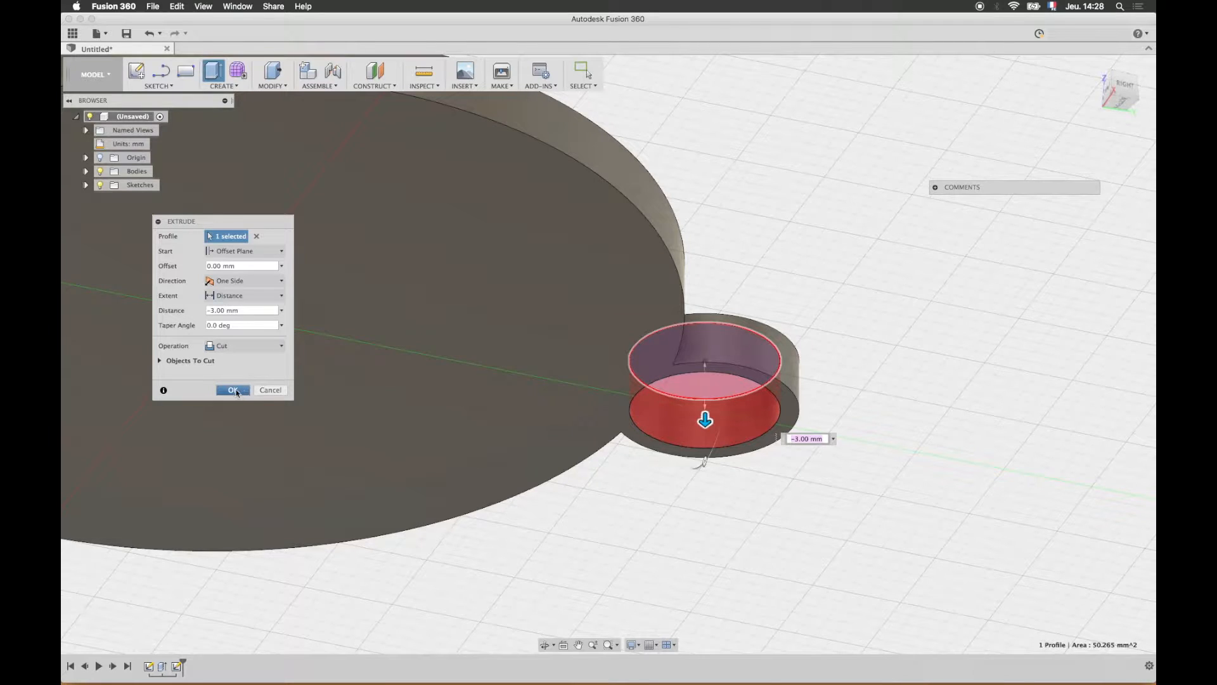
click(234, 390)
- Create a new sketch on the top face of the medallion
shift+middle_drag(603, 365, 658, 454)
scroll(658, 452, up, 2)
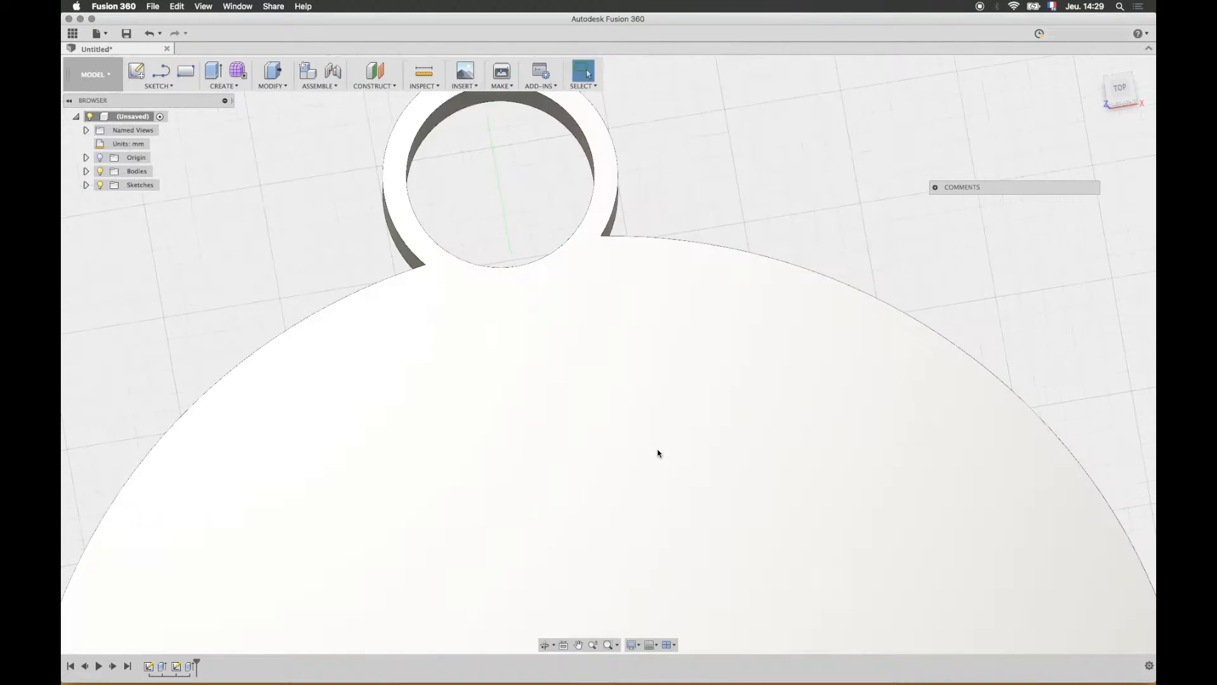
scroll(658, 452, down, 5)
scroll(658, 452, down, 4)
mouse_move(701, 532)
middle_down()
mouse_move(571, 346)
mouse_move(497, 370)
mouse_move(701, 421)
mouse_move(522, 413)
mouse_move(532, 392)
mouse_move(571, 389)
middle_up()
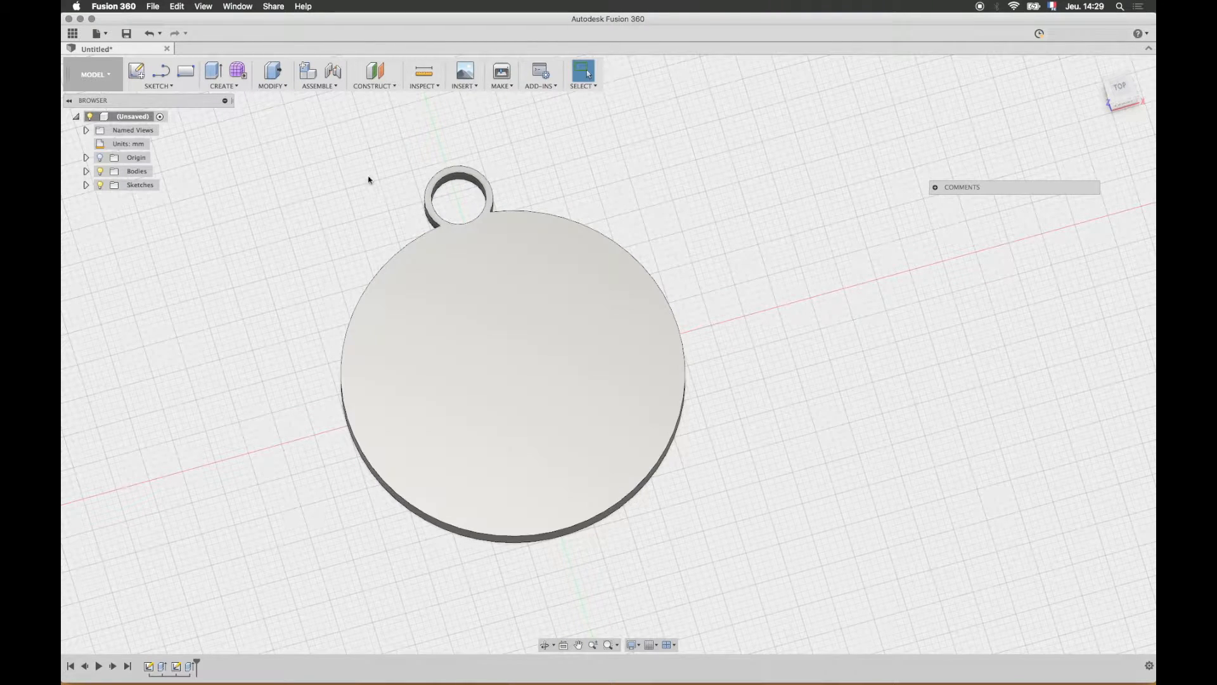
click(136, 71)
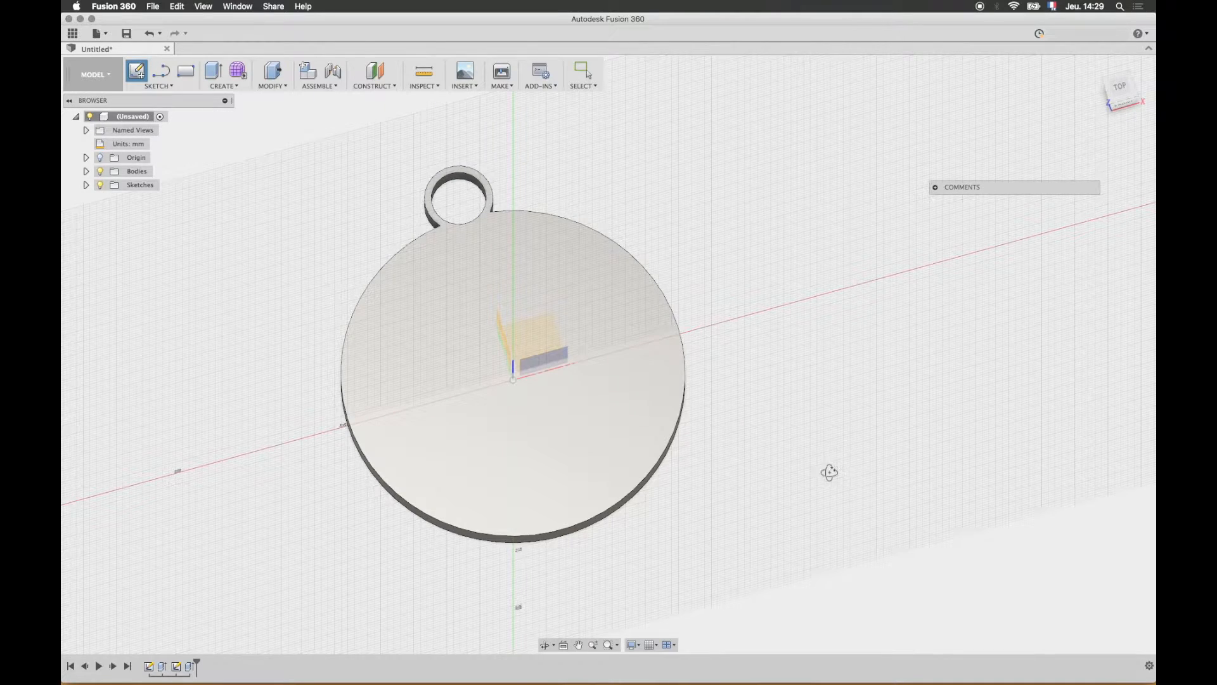
shift+middle_drag(829, 472, 812, 457)
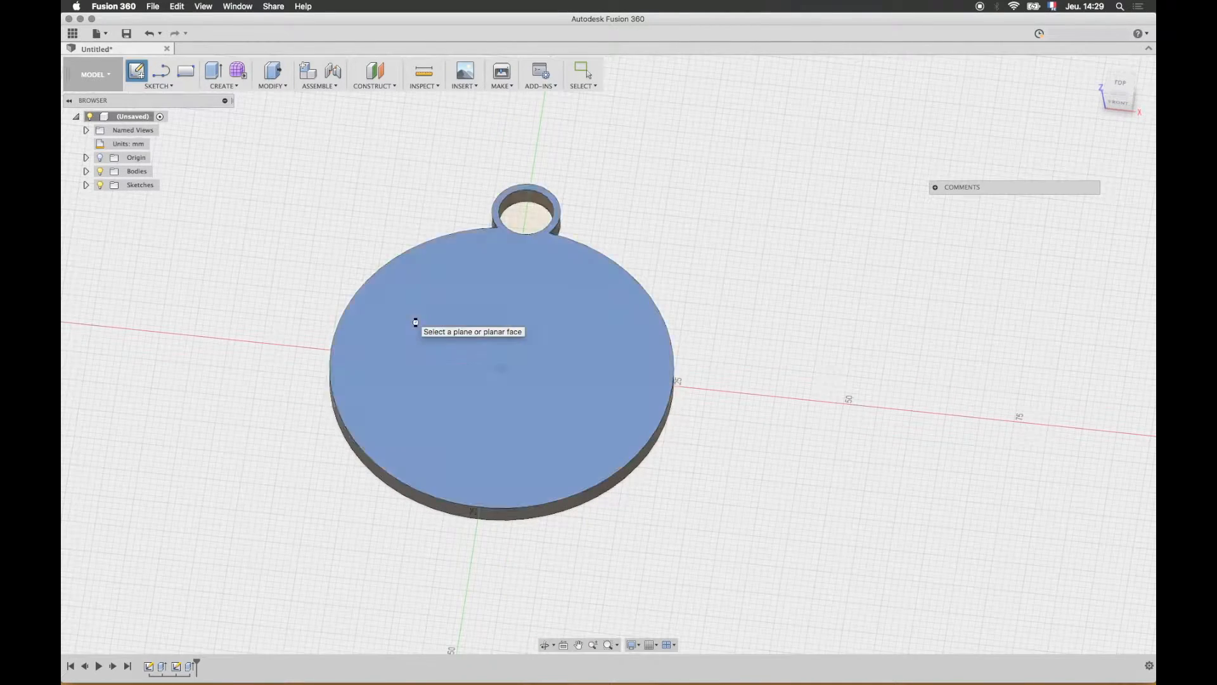
click(421, 323)
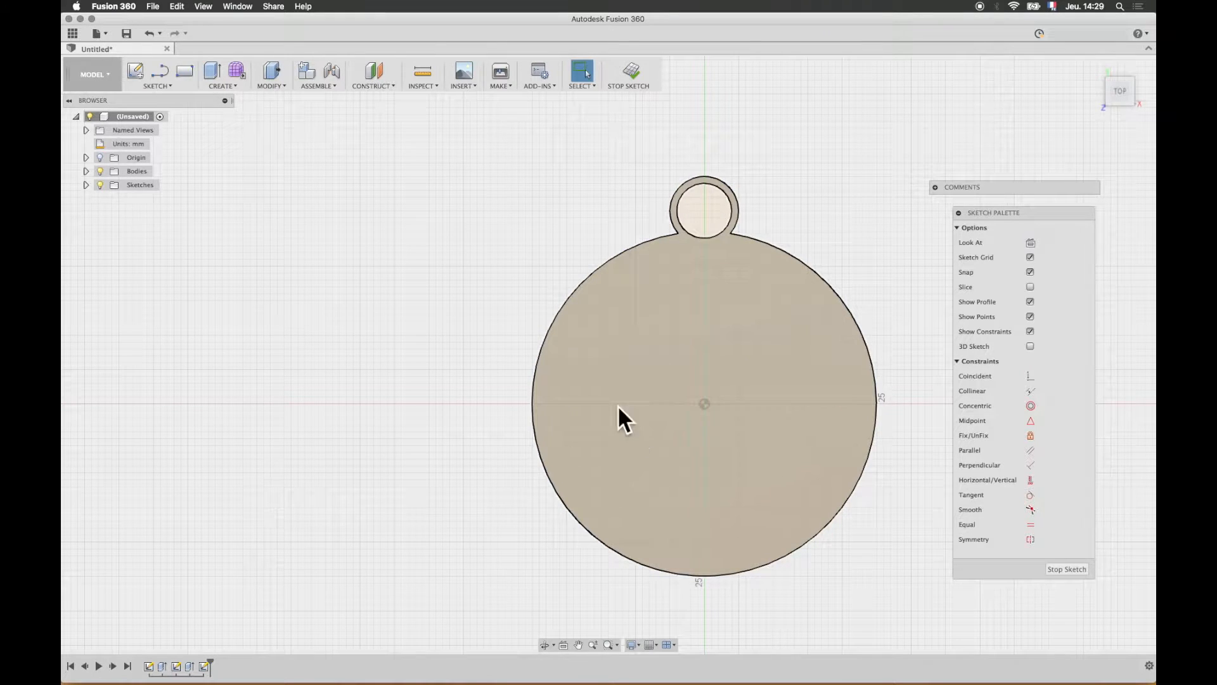
- Draw a closed mountain outline with lines across the middle of the disc, with three main jagged peaks and a horizontal base about 39 mm long
click(159, 71)
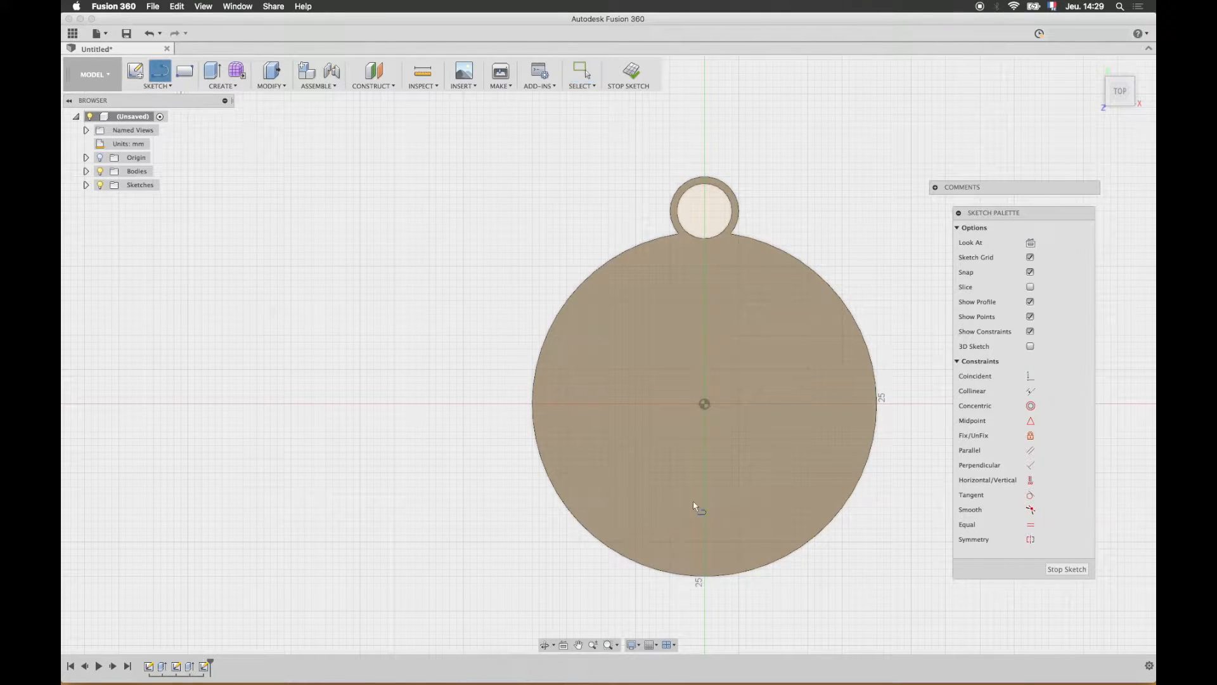
click(567, 432)
click(836, 432)
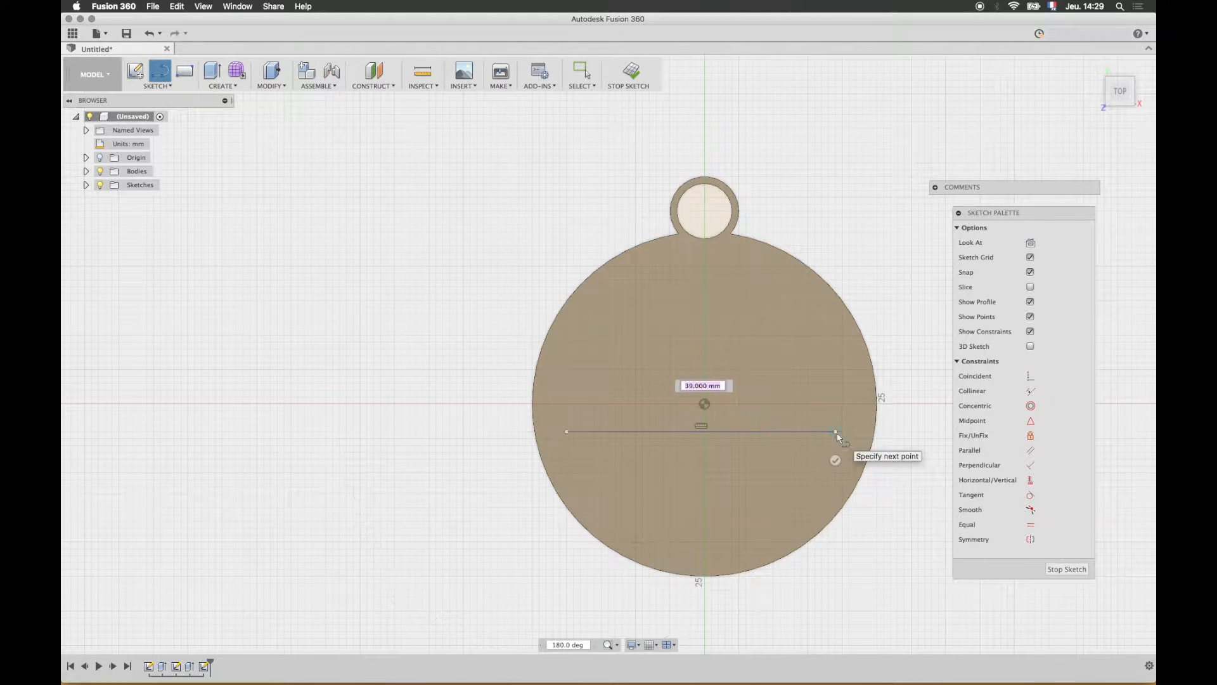
click(794, 289)
click(740, 349)
click(714, 319)
click(664, 373)
click(613, 346)
click(578, 401)
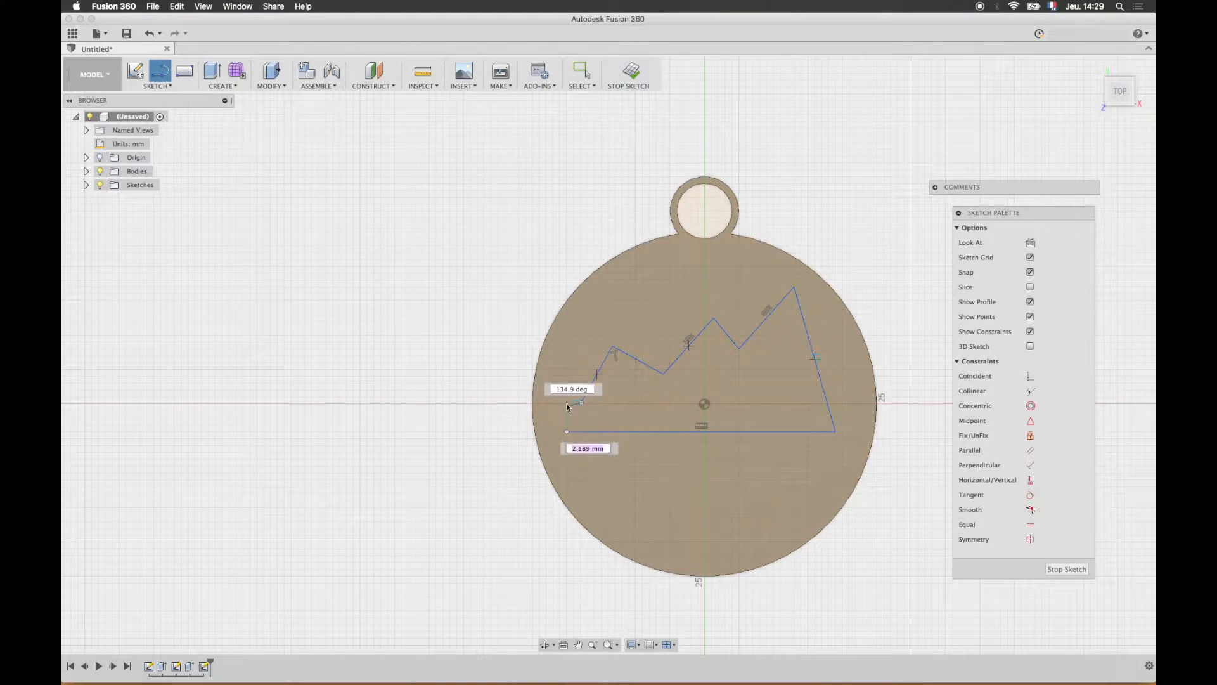
click(566, 390)
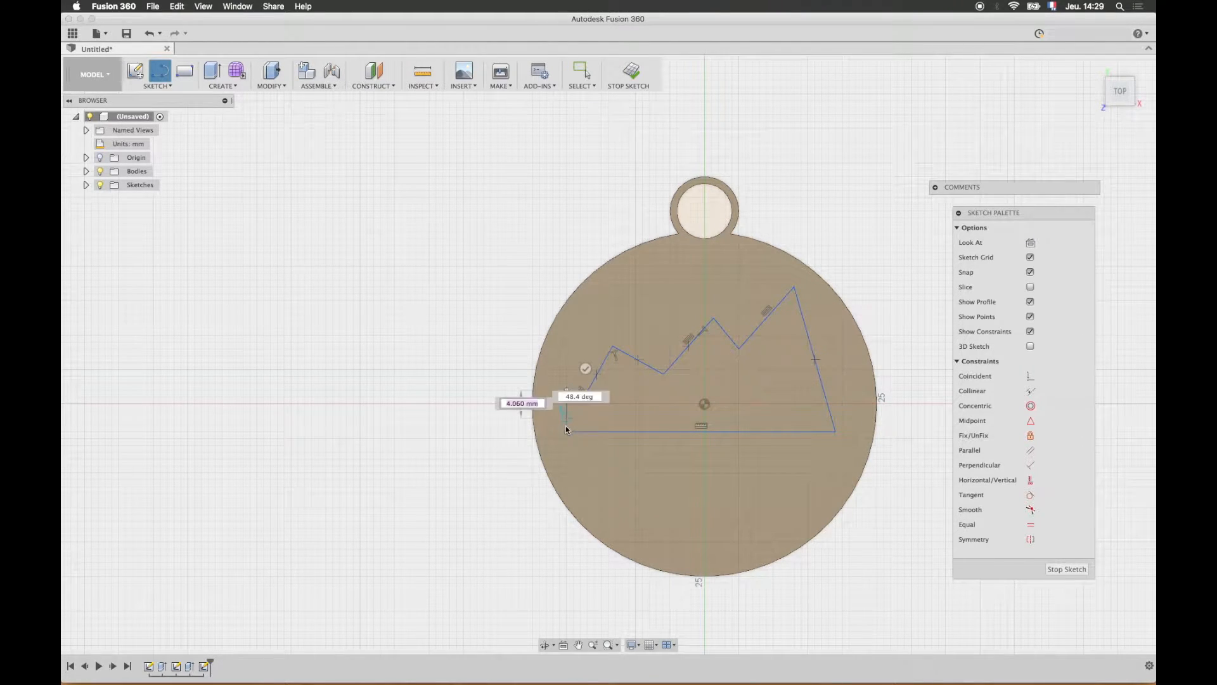
click(567, 432)
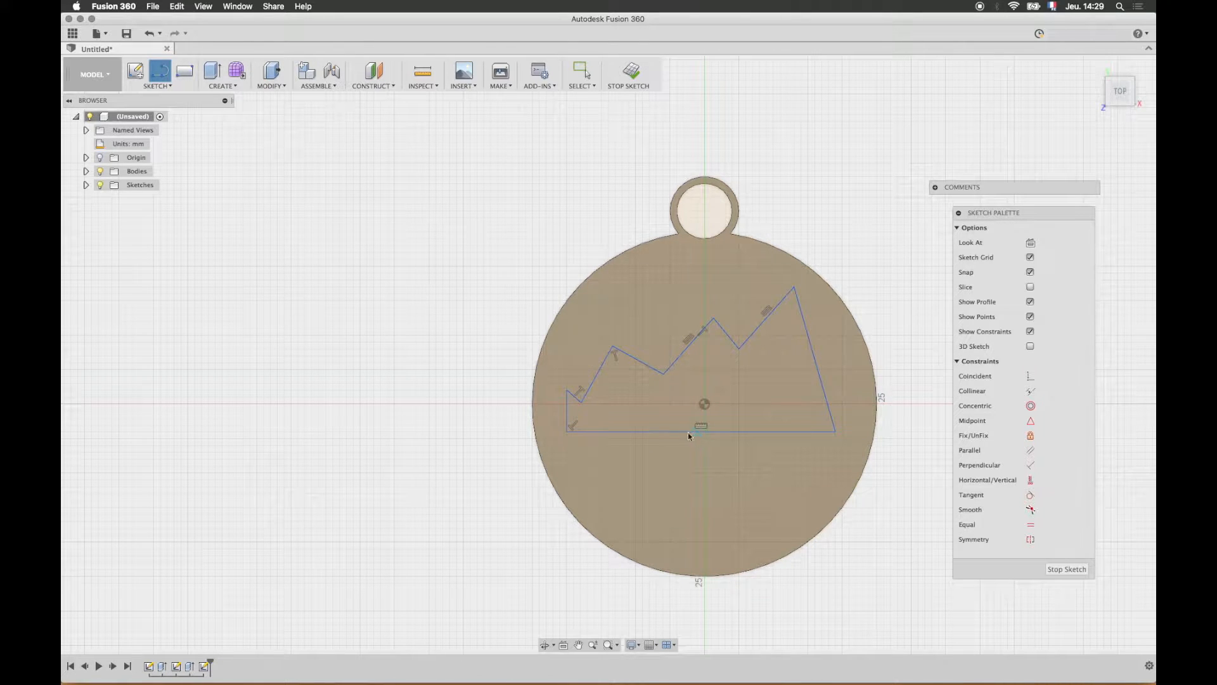
- Extrude the mountain profile by -2 mm to cut a pocket into the medallion
shift+middle_drag(665, 424, 687, 404)
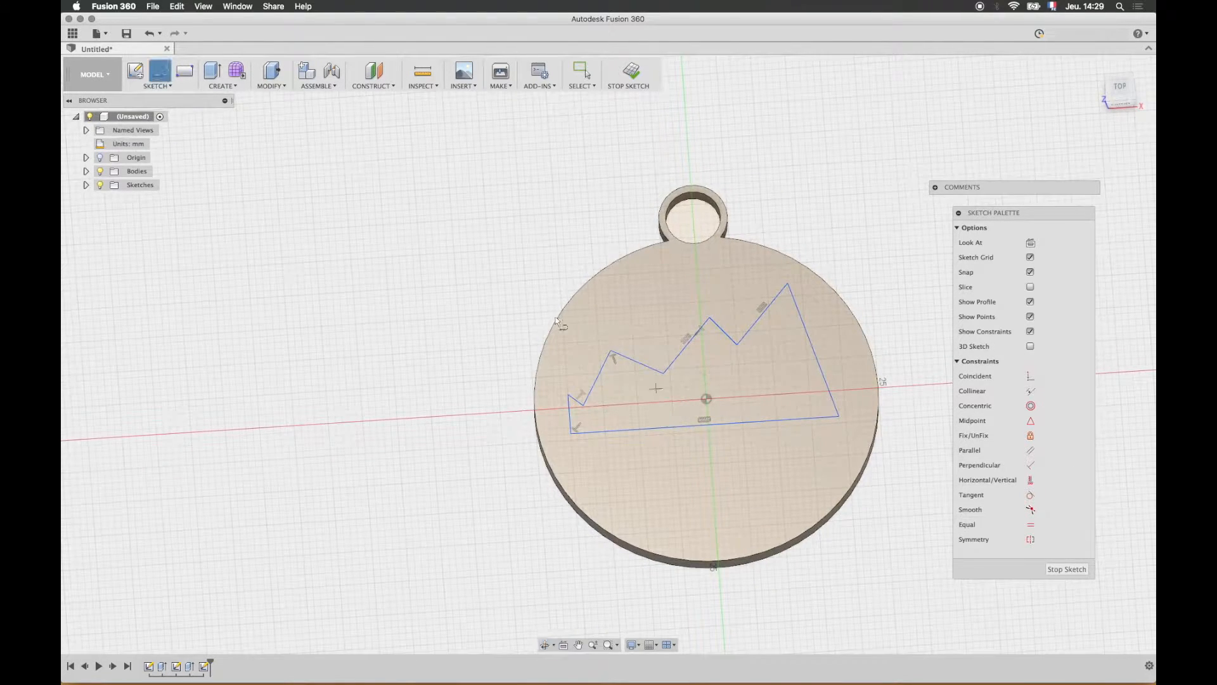
click(213, 71)
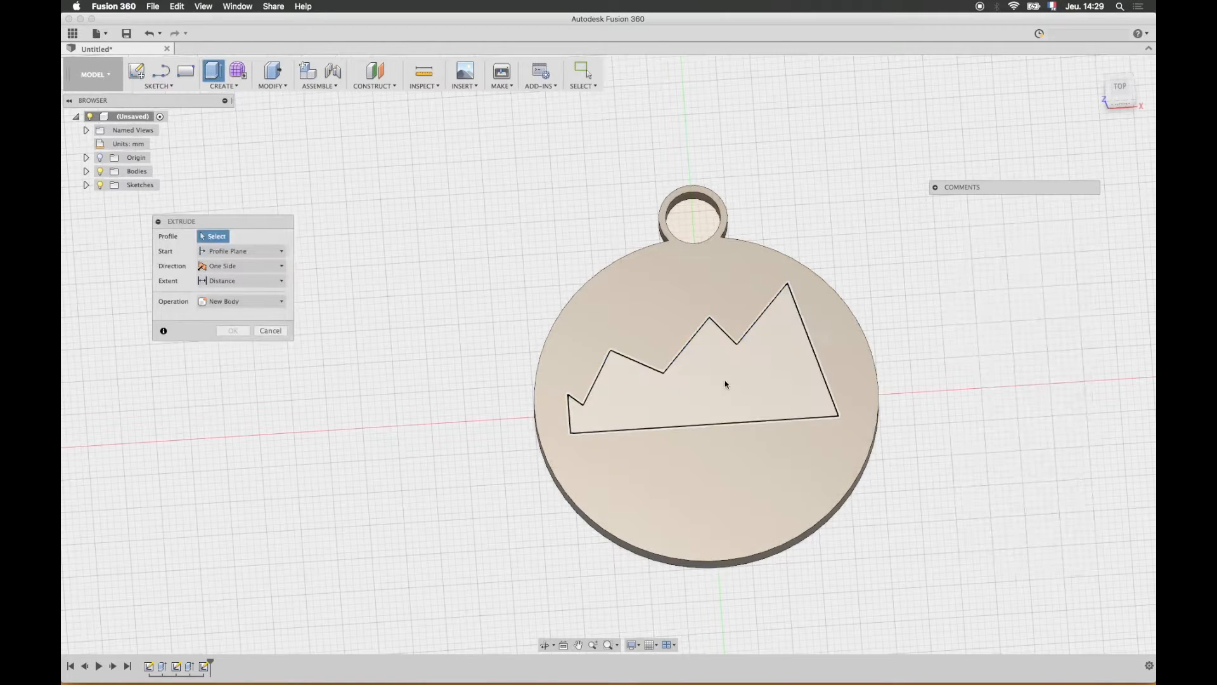
click(726, 384)
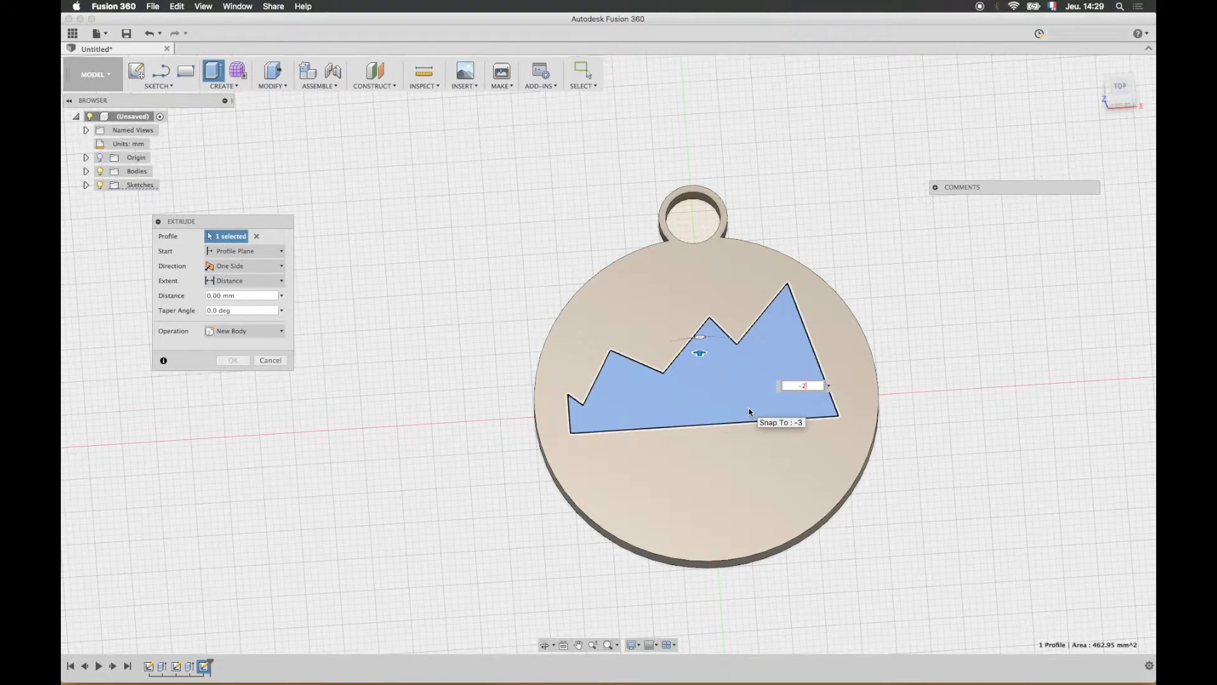
text(-2)
key(Return)
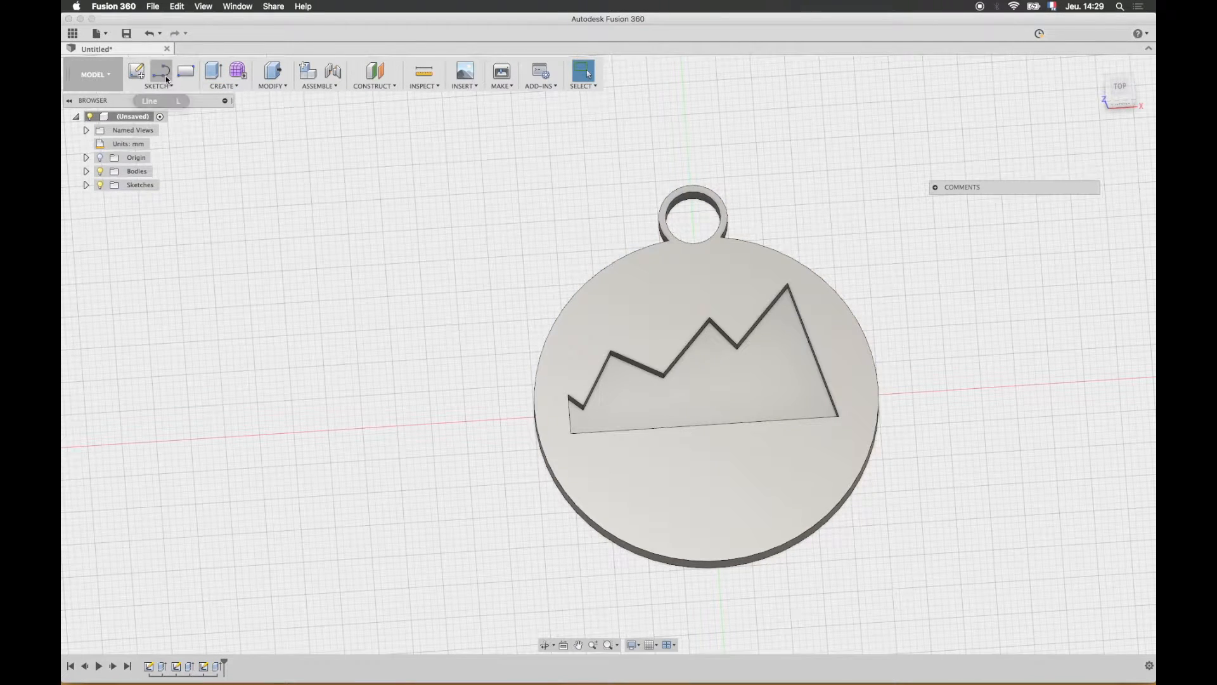
- Start a line sketch on the floor of the mountain-shaped pocket
click(164, 74)
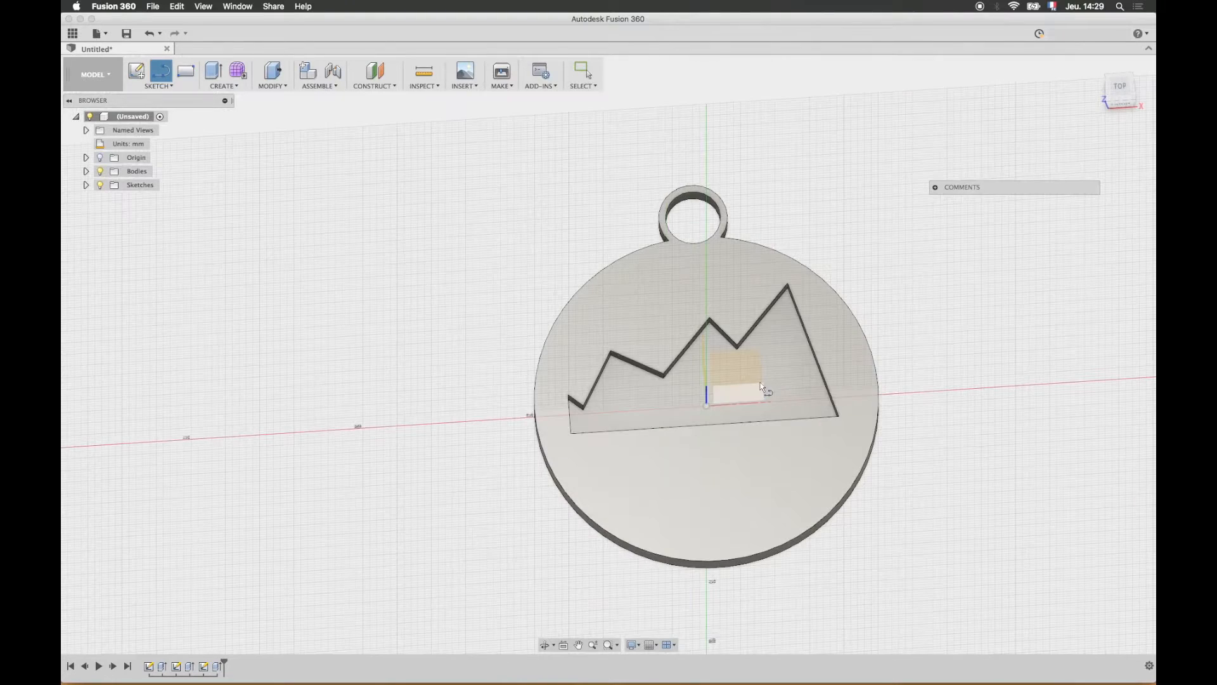
mouse_move(711, 412)
shift+middle_down()
mouse_move(661, 421)
mouse_move(702, 421)
mouse_move(717, 403)
mouse_move(716, 415)
shift+middle_up()
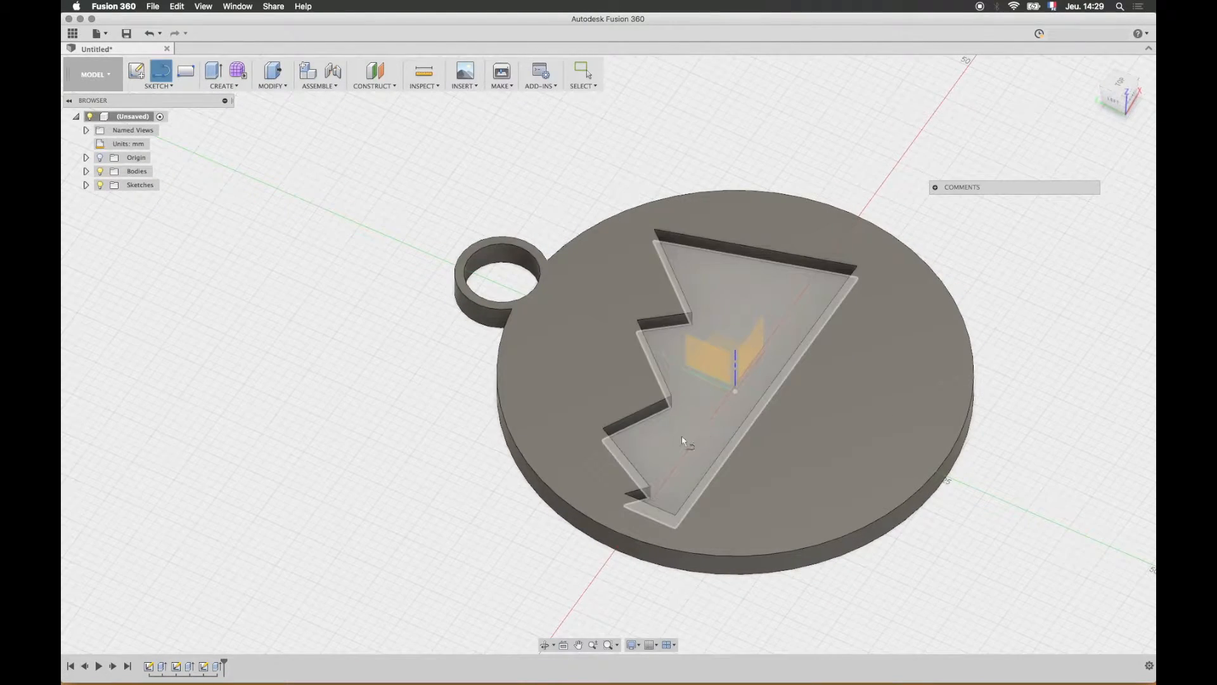
click(689, 446)
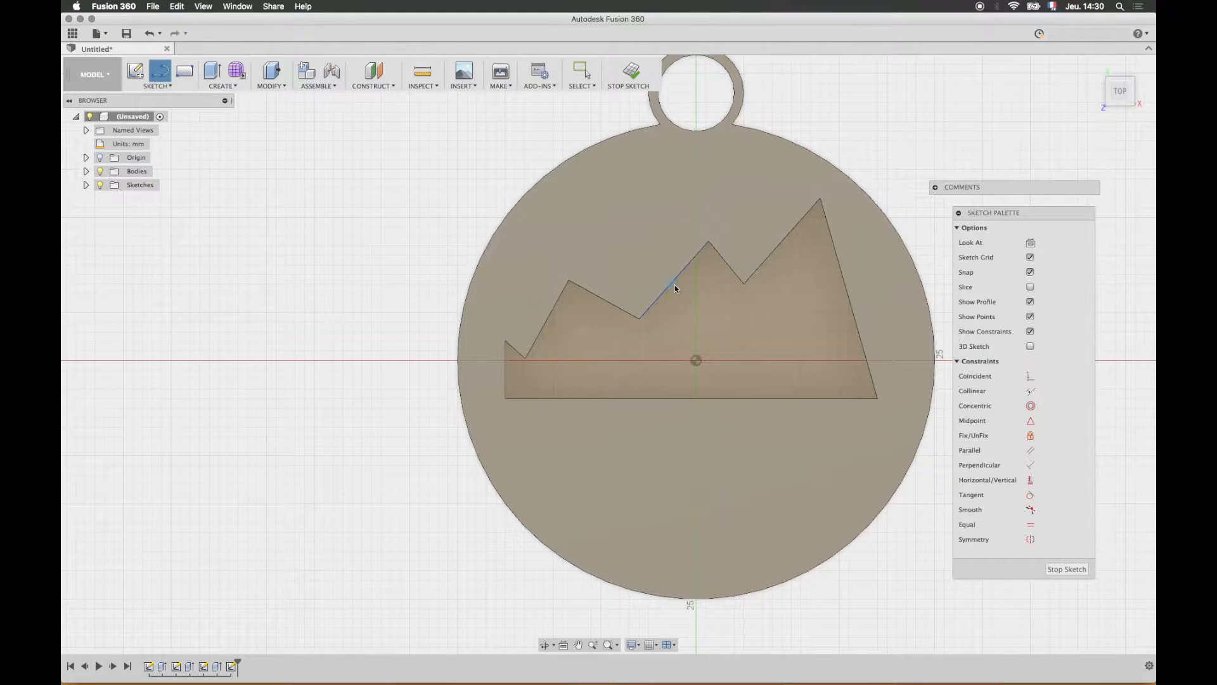
- Draw zigzag snow lines across the middle peak and the tallest peak, joining each peak's two slopes
click(699, 302)
click(720, 283)
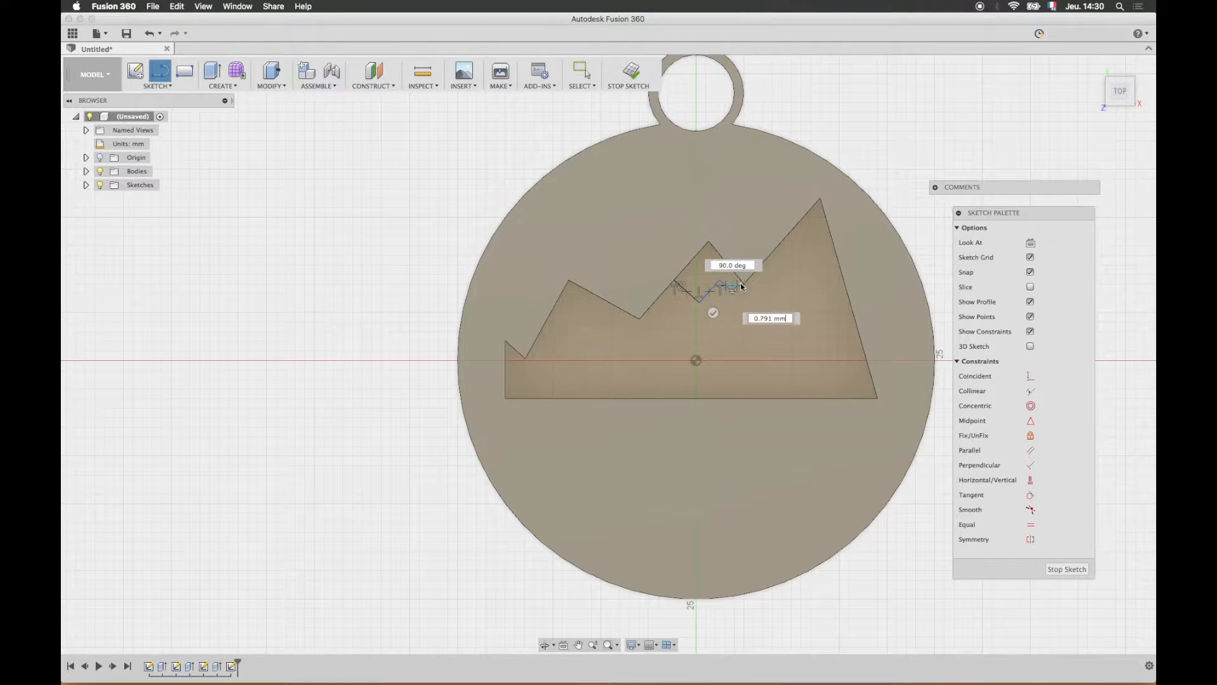
click(740, 278)
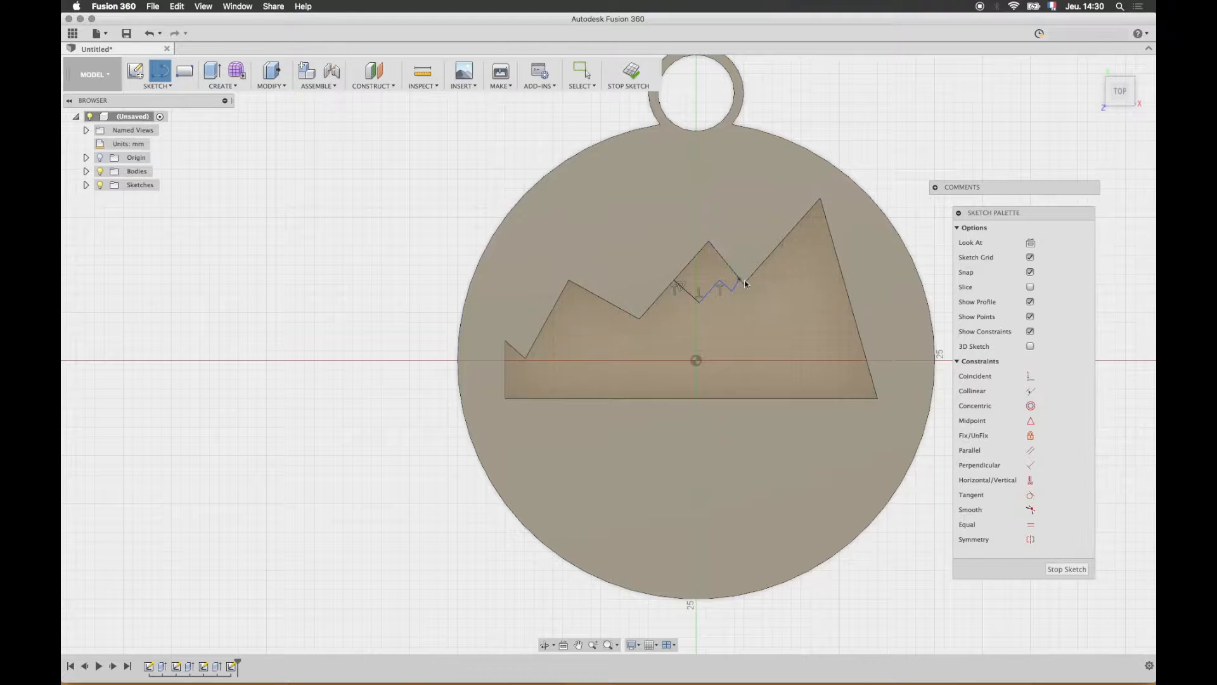
click(769, 258)
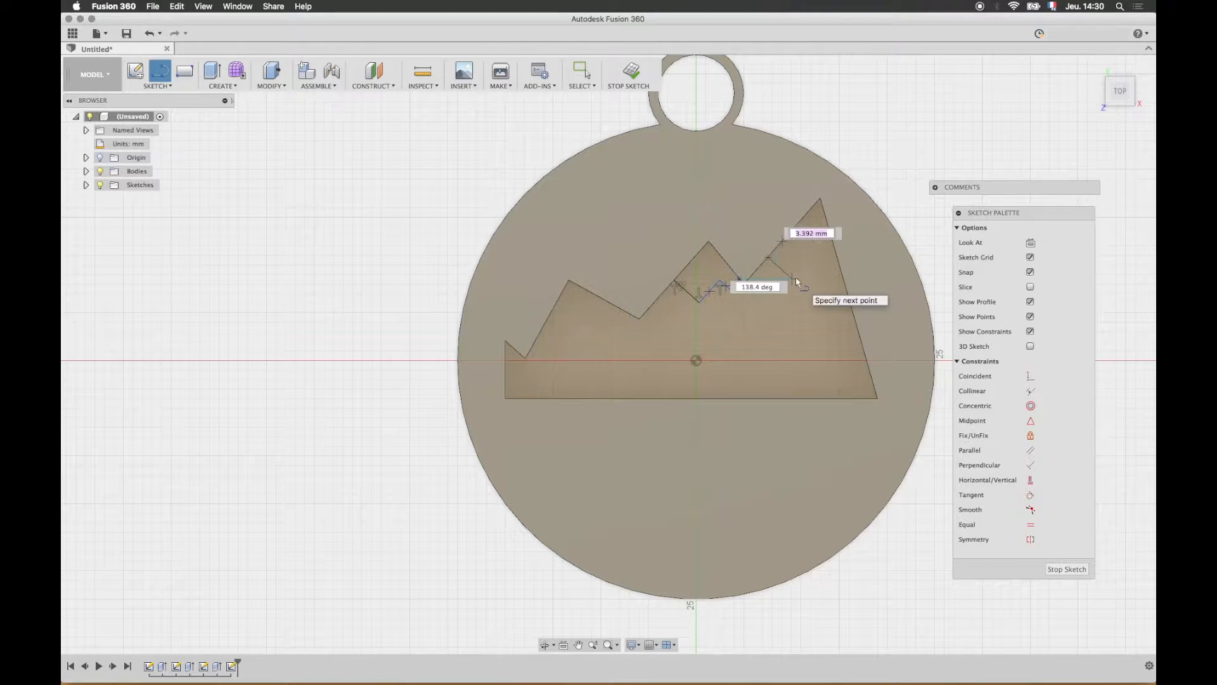
click(793, 278)
click(809, 268)
click(821, 277)
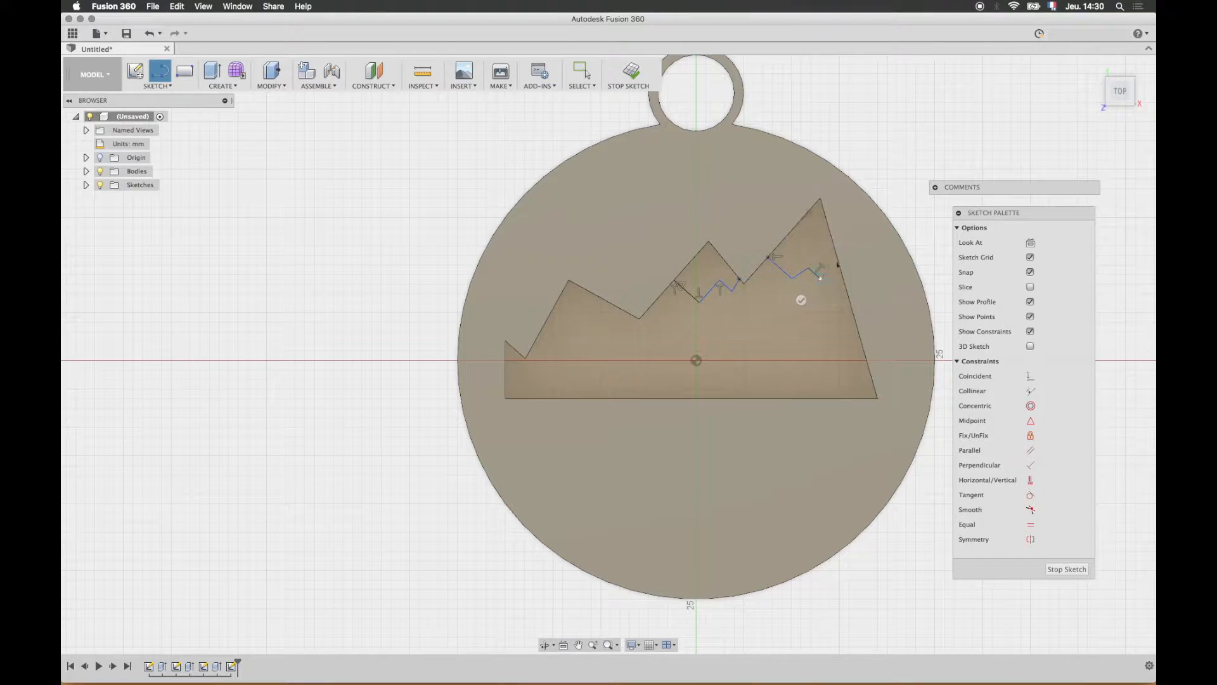
click(839, 265)
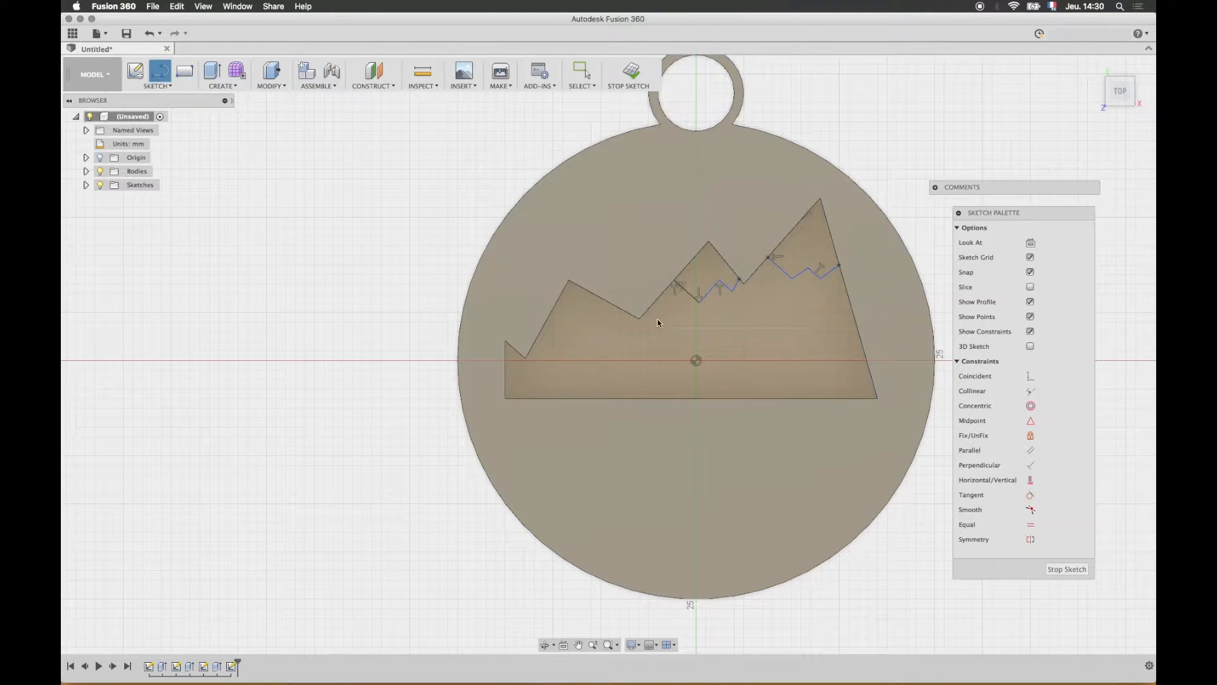
- Draw a zigzag snow line across the left-hand peak from one slope to the other
click(549, 320)
click(575, 335)
click(591, 321)
click(601, 326)
click(619, 308)
- Extrude the three snowcap profiles on the pocket floor by 1 mm
shift+middle_drag(663, 352, 694, 322)
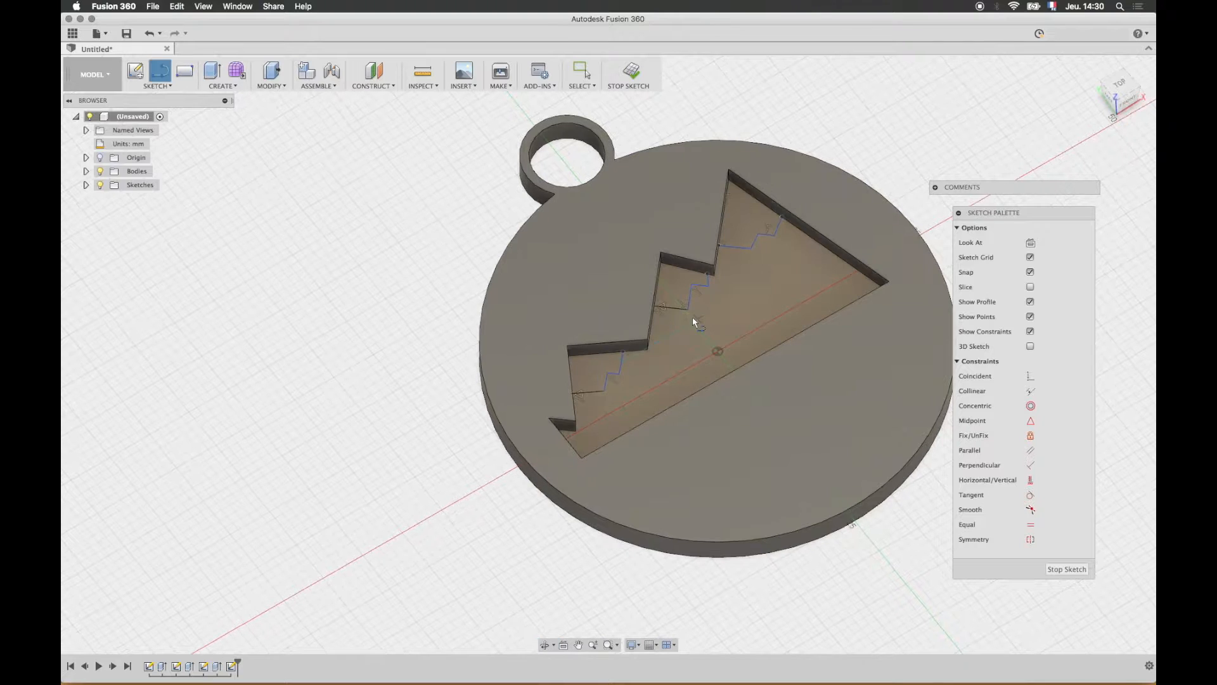
click(214, 71)
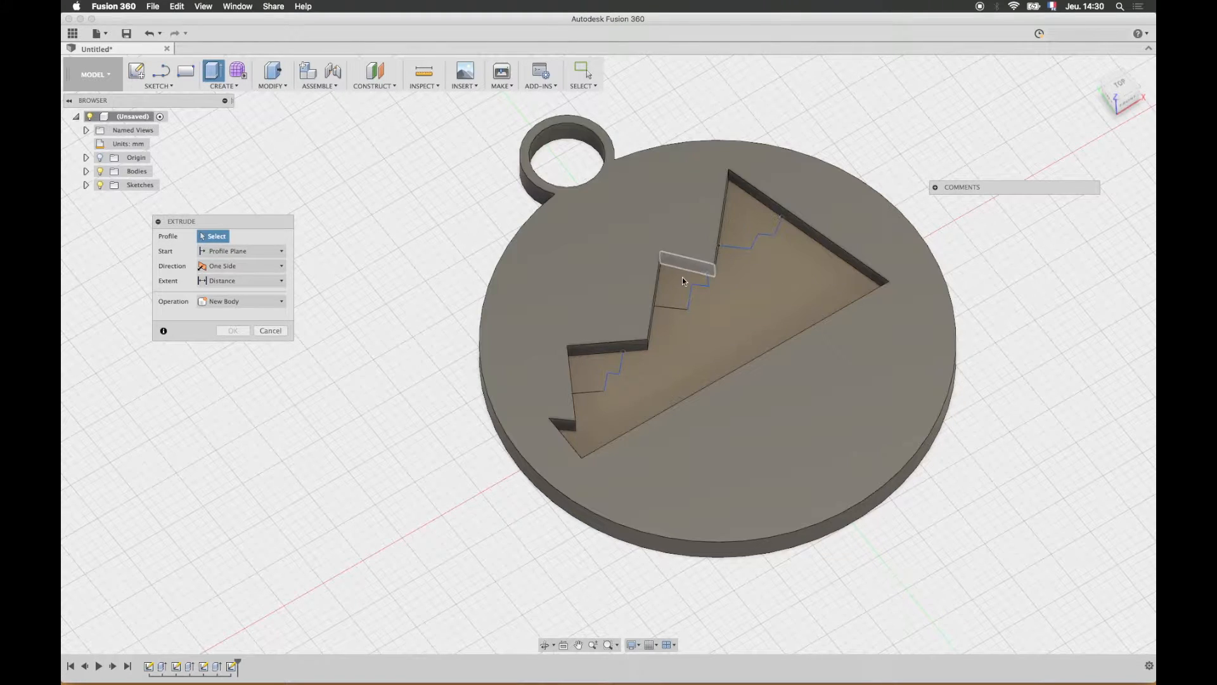
click(682, 279)
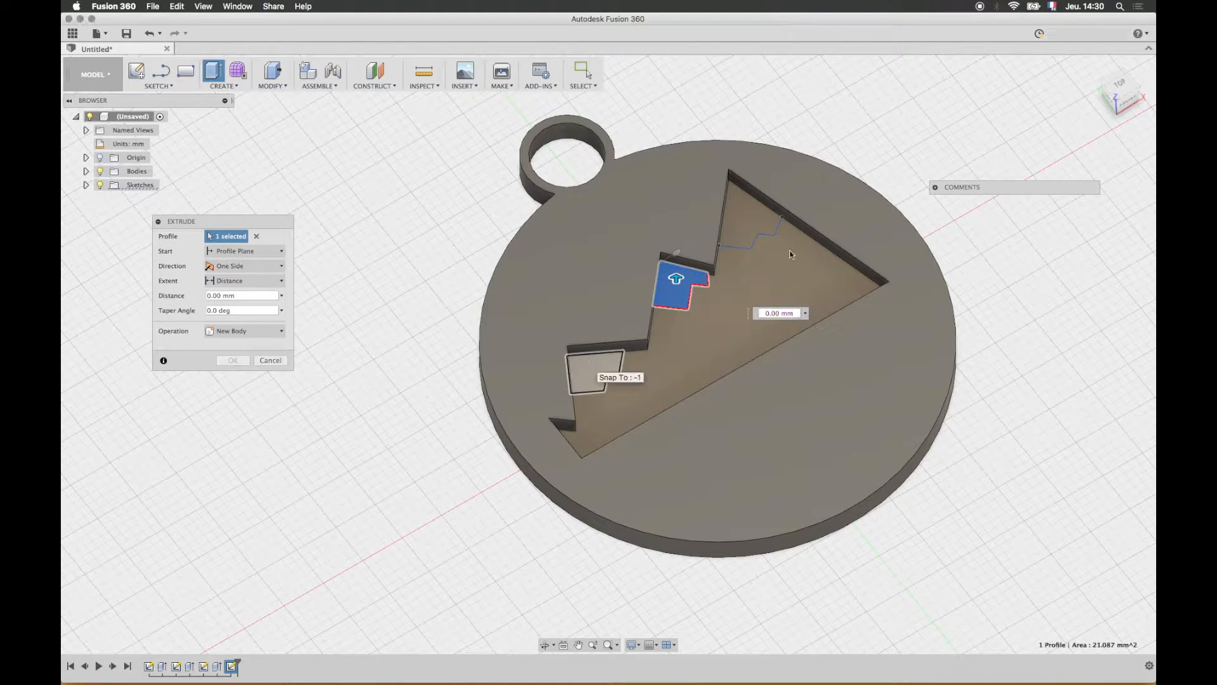
click(590, 364)
click(748, 218)
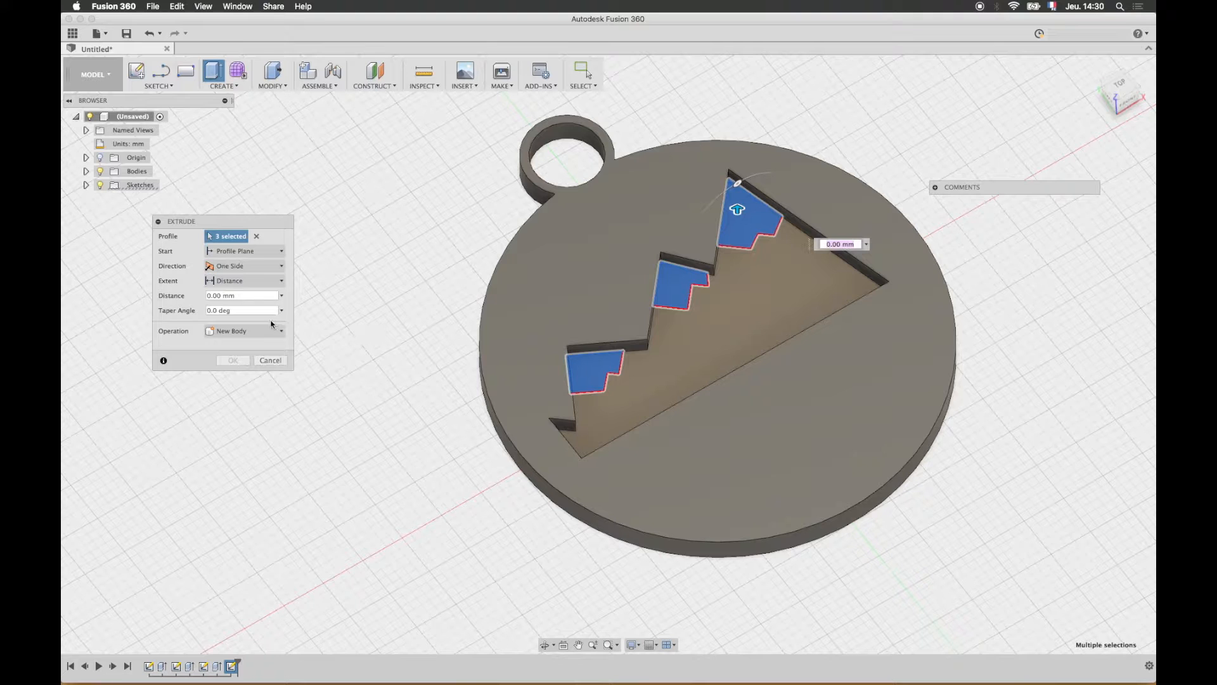
text(1)
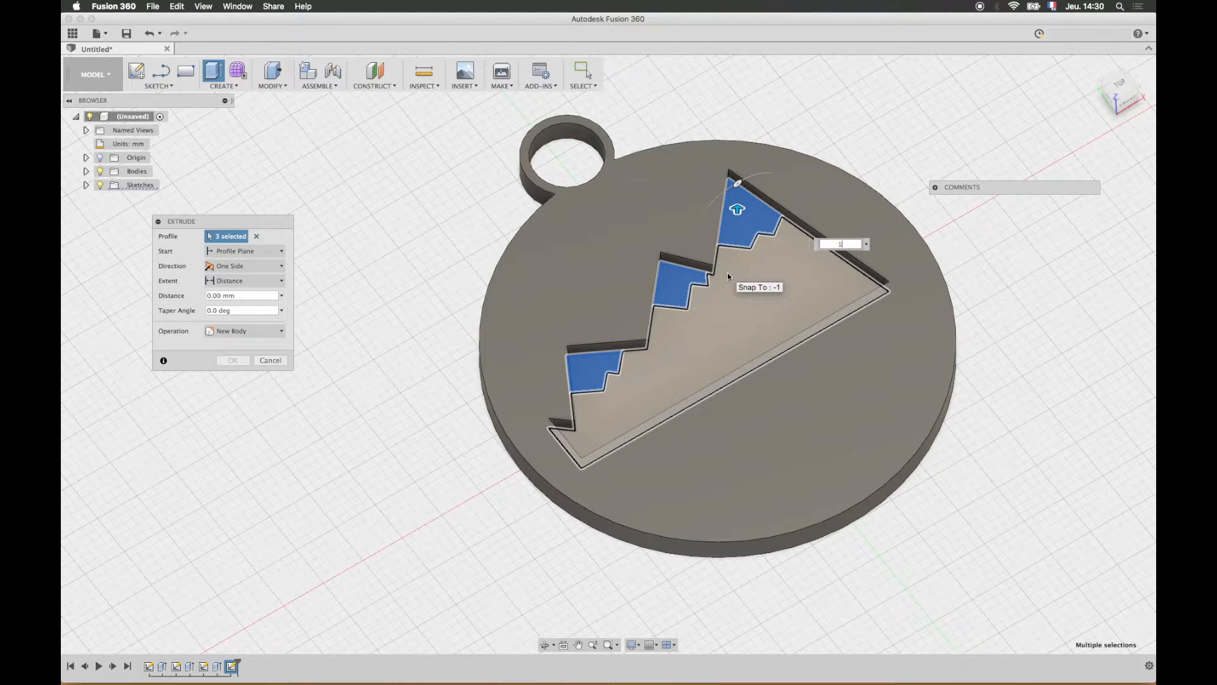
key(Return)
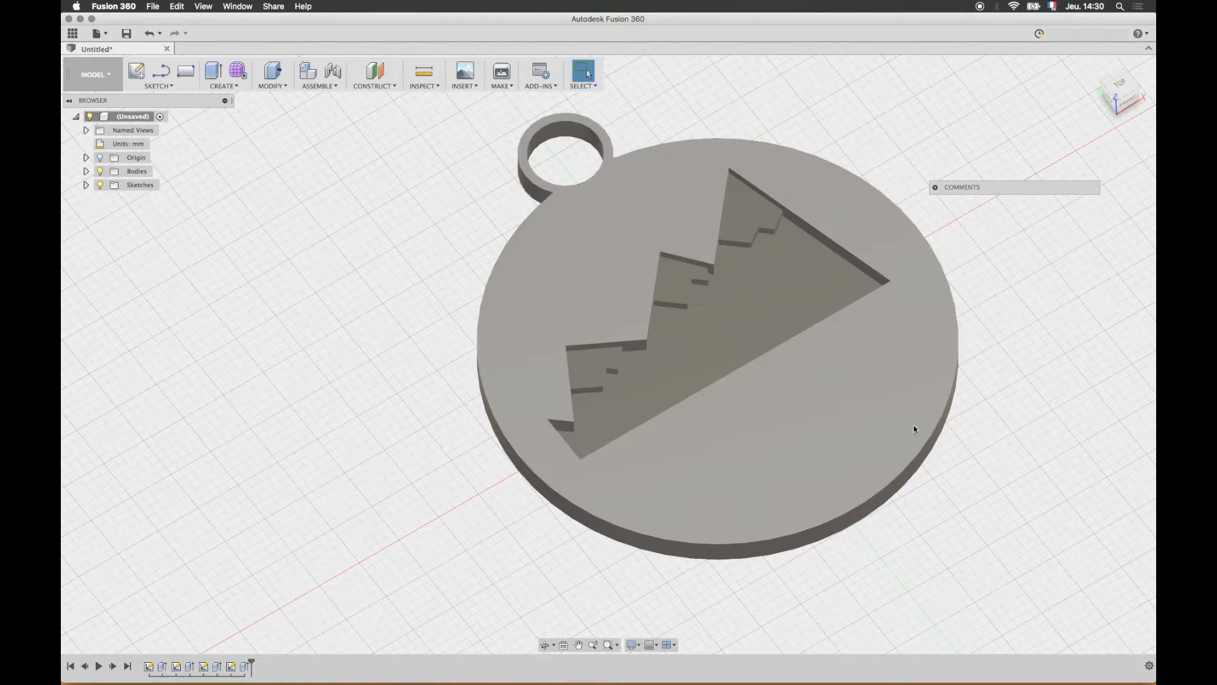
- Examine the medallion with its raised snowcaps from several angles and list the bodies in the design
scroll(832, 379, down, 2)
mouse_move(827, 336)
shift+middle_down()
mouse_move(794, 358)
mouse_move(854, 383)
mouse_move(807, 338)
shift+middle_up()
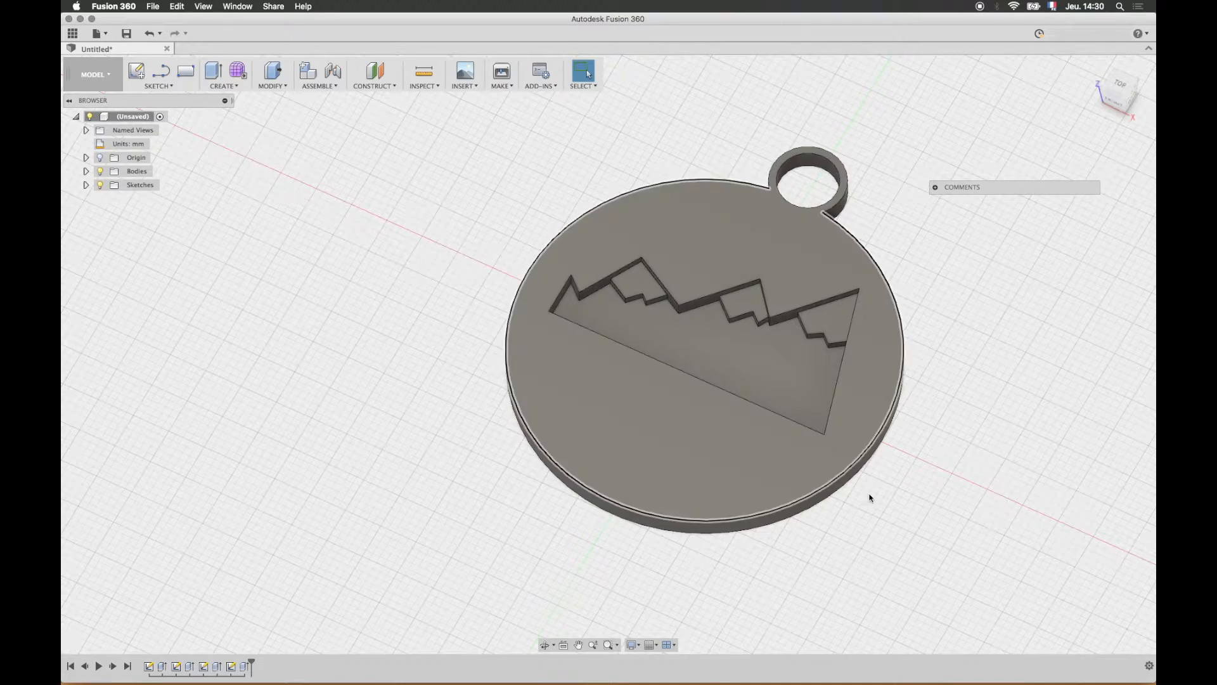
shift+middle_drag(615, 389, 686, 397)
scroll(724, 339, up, 3)
scroll(724, 339, down, 8)
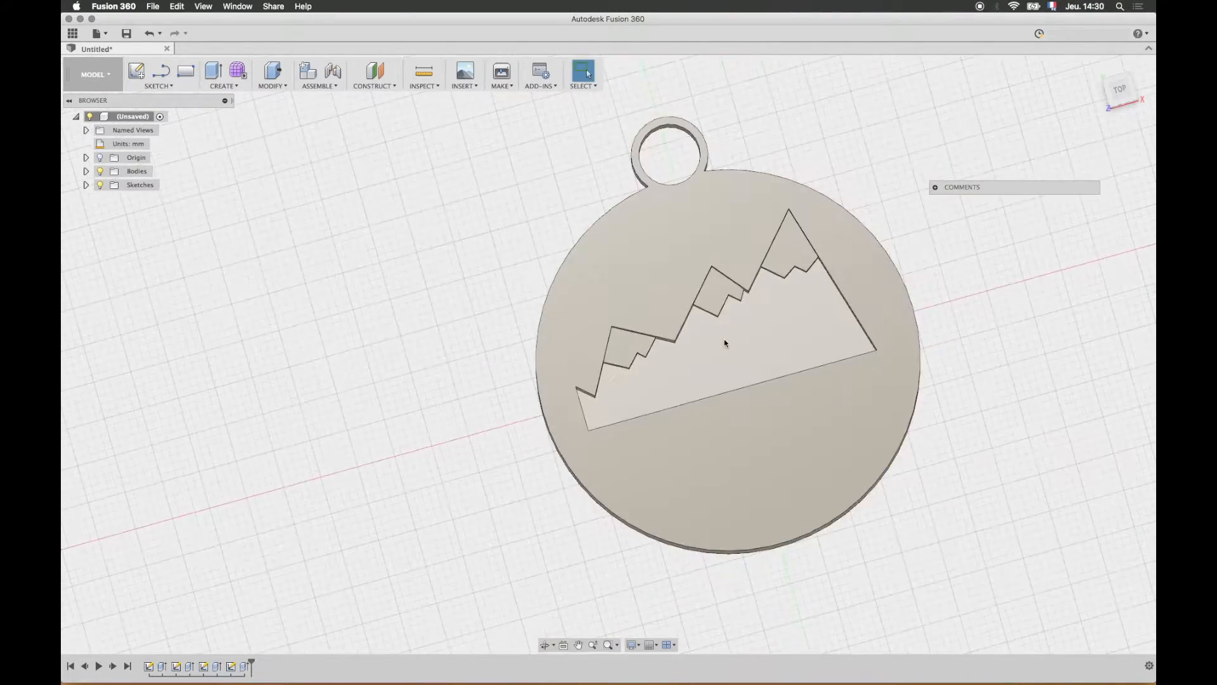
middle_drag(804, 361, 478, 350)
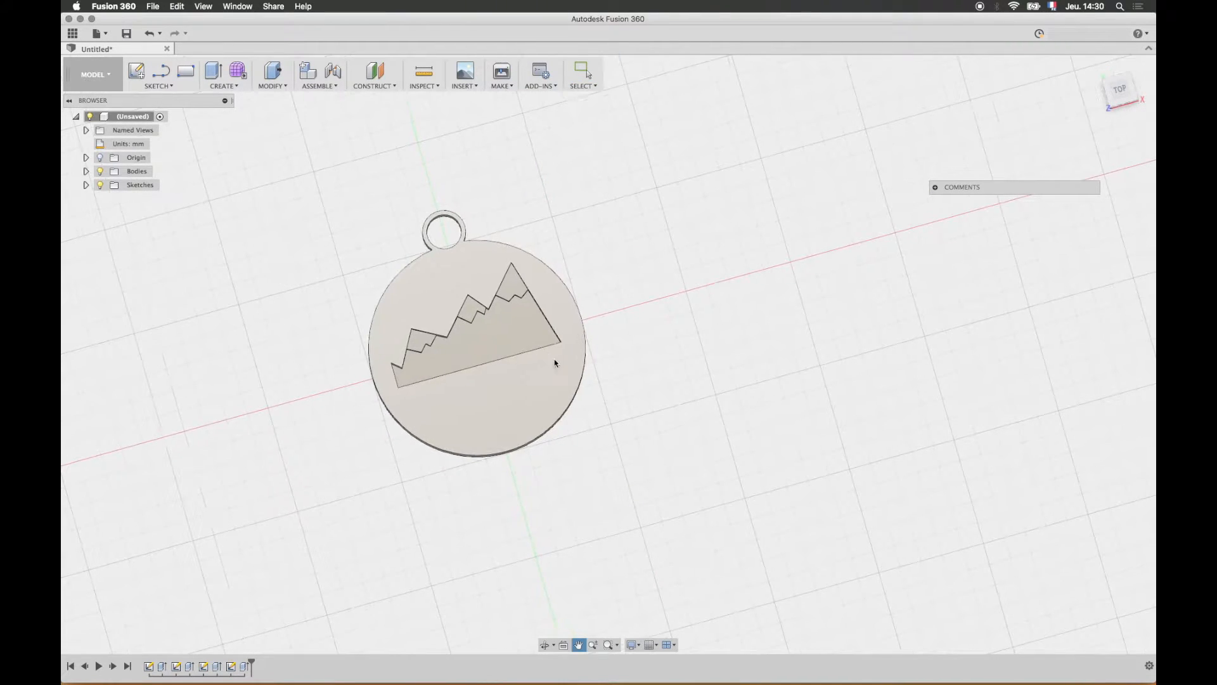
click(86, 172)
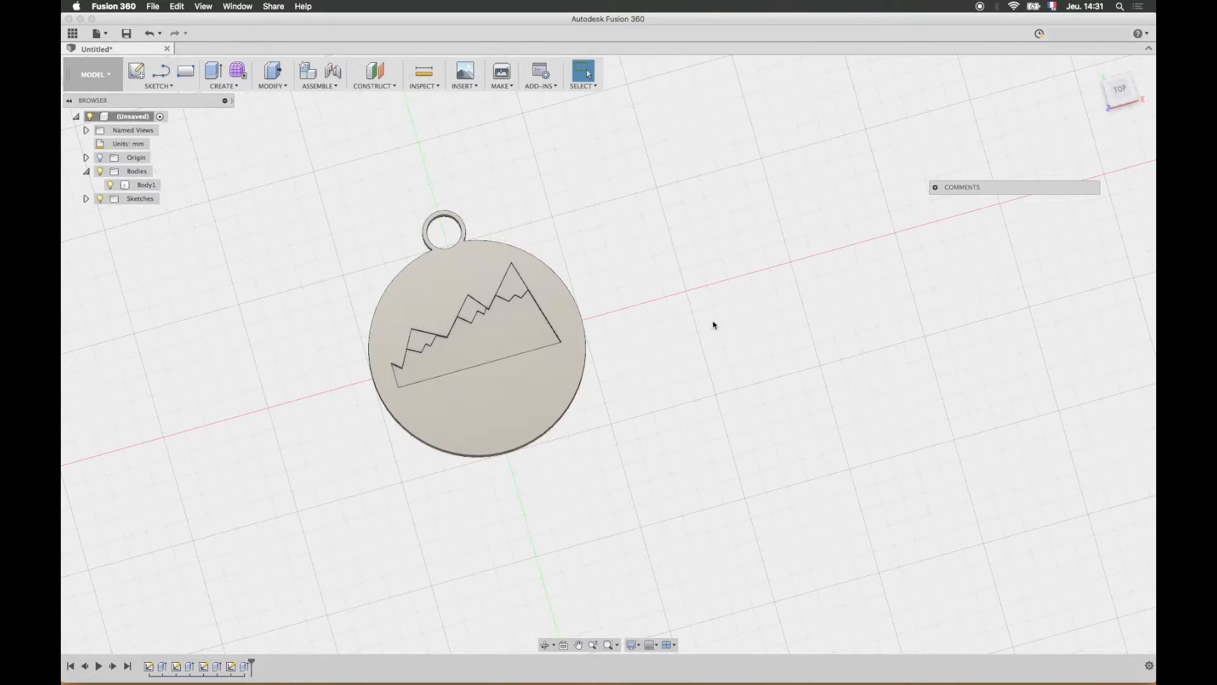
- Start a sketch on the horizontal origin plane and draw a 50 mm vertical line upward from the X axis, about 100 mm from the medallion's centre
scroll(695, 316, down, 4)
mouse_move(693, 324)
shift+middle_down()
mouse_move(683, 315)
mouse_move(697, 329)
shift+middle_up()
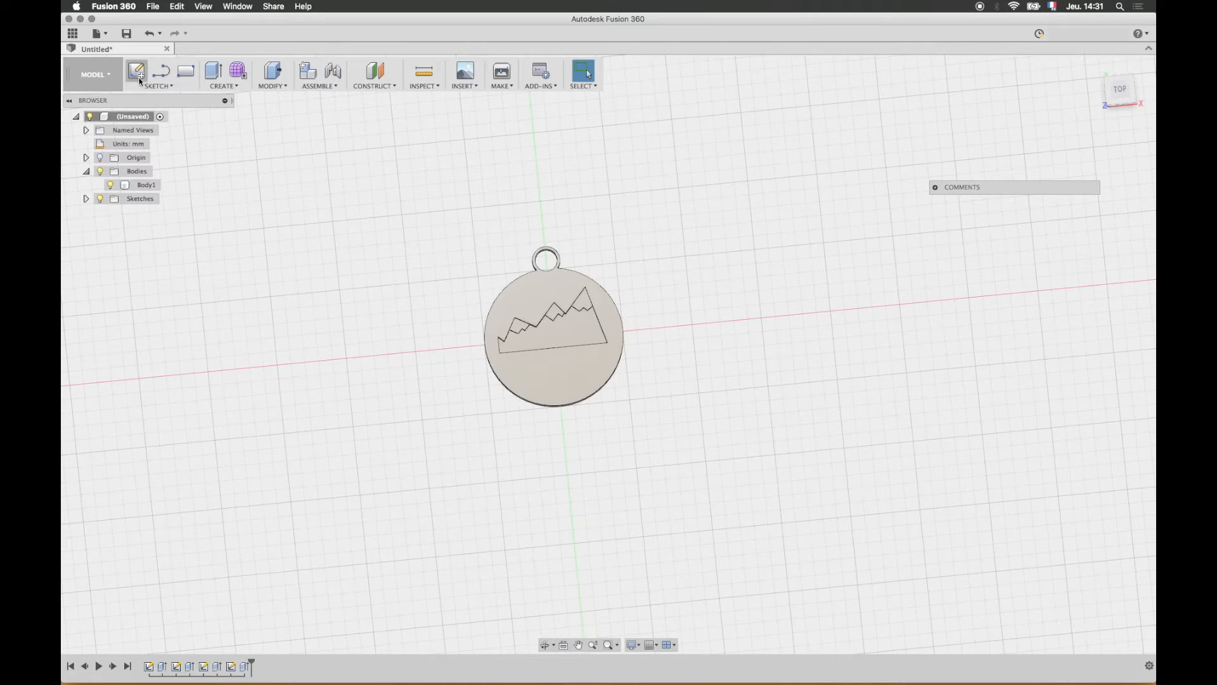
click(138, 75)
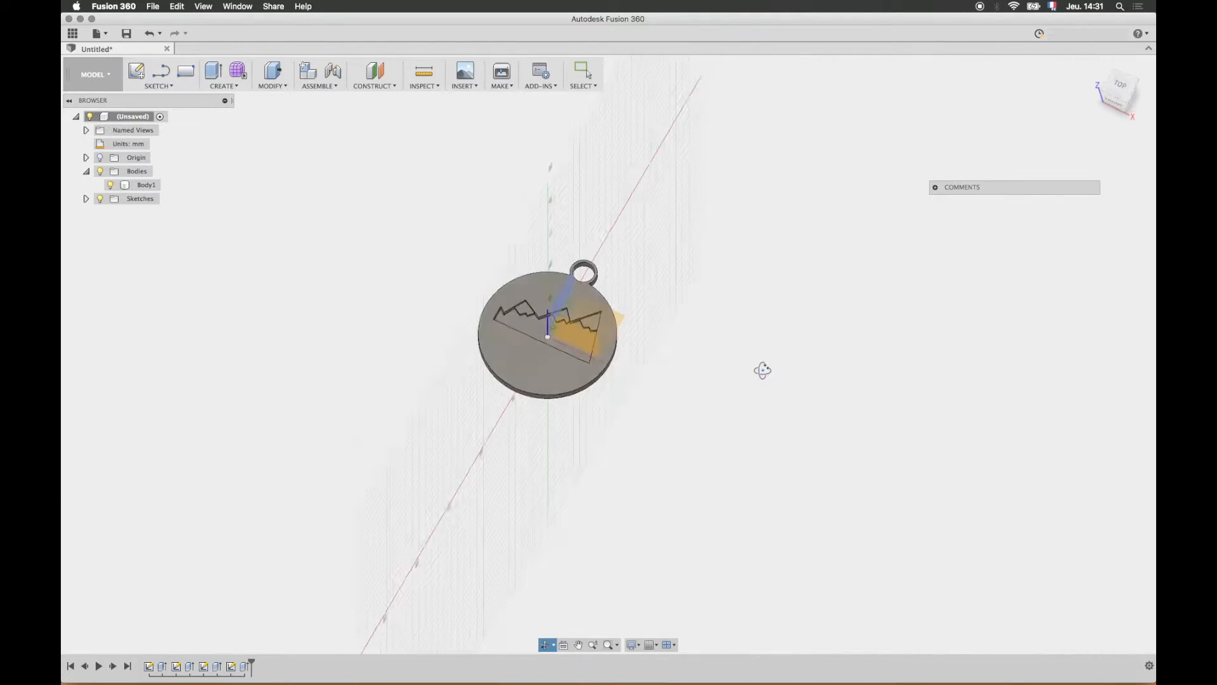
click(624, 334)
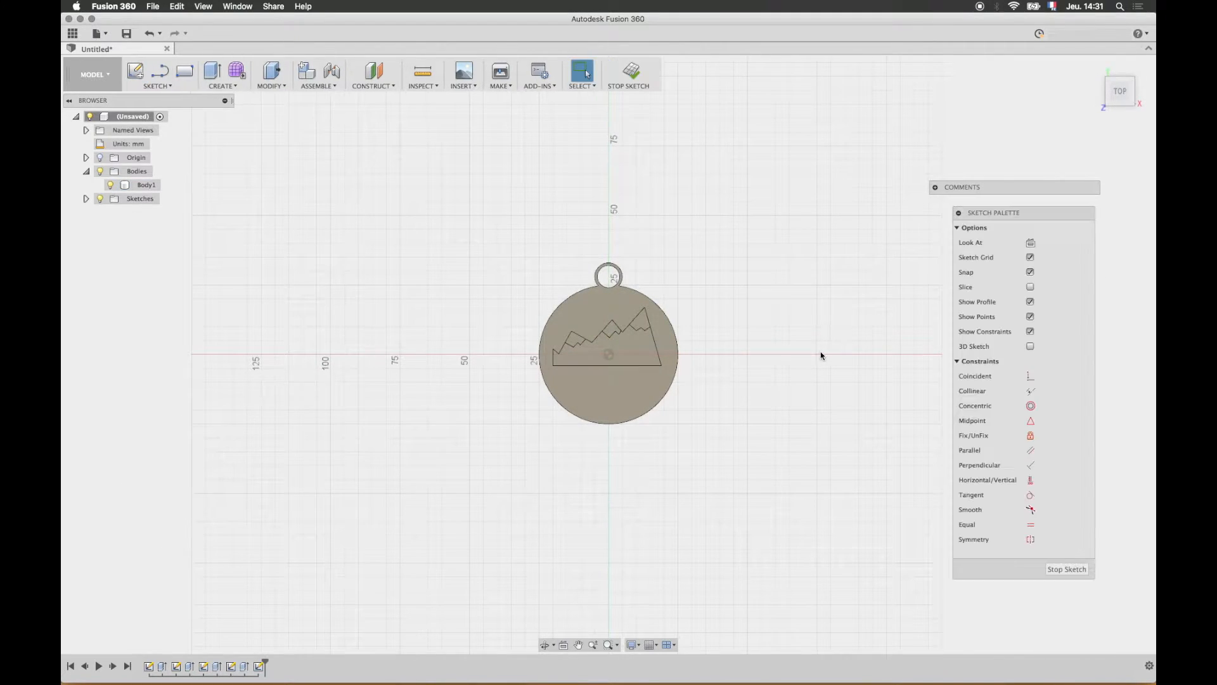
click(161, 71)
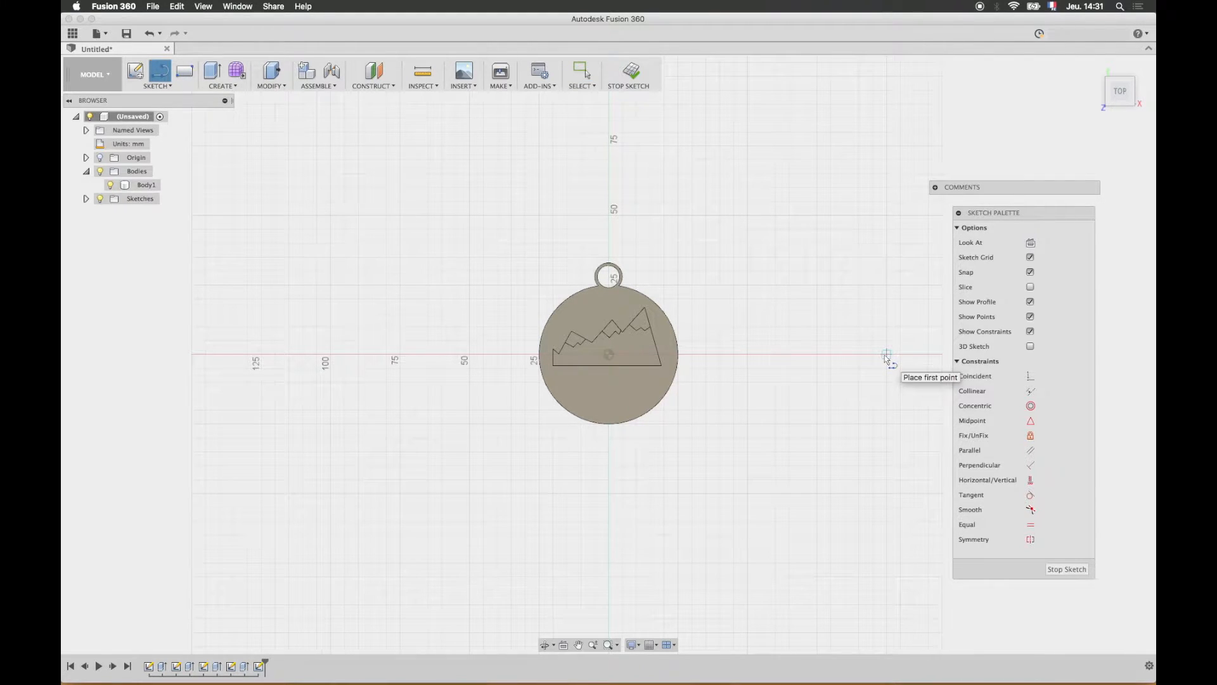
click(887, 354)
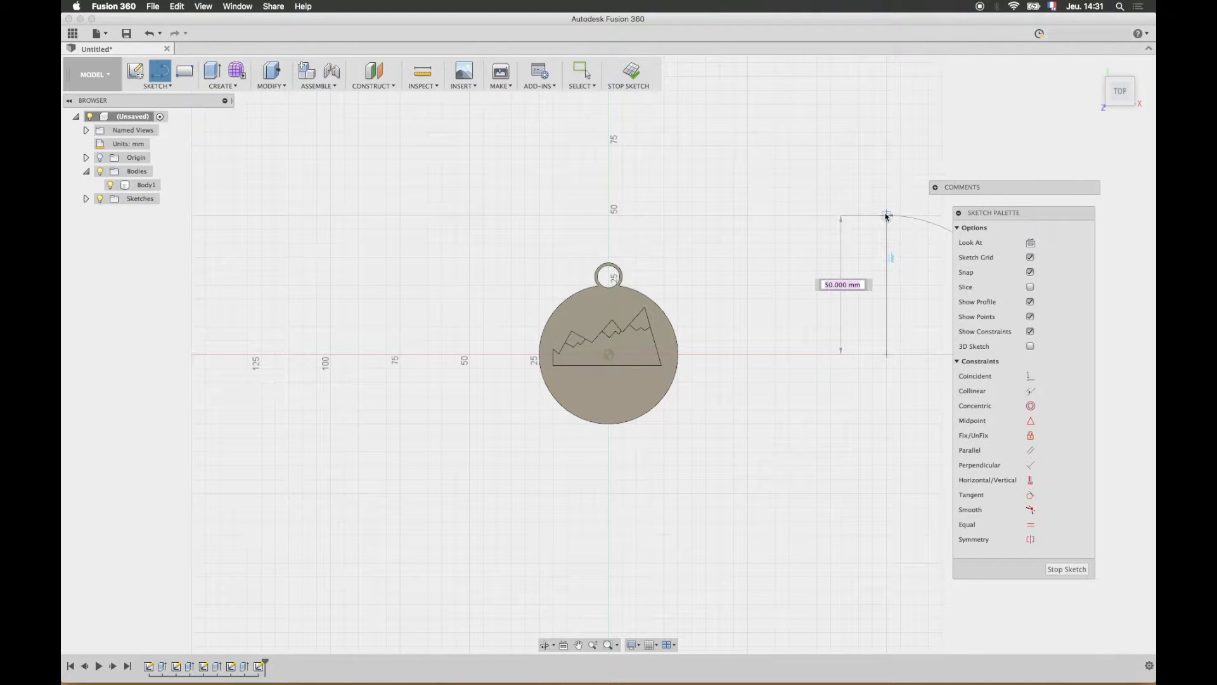
click(887, 215)
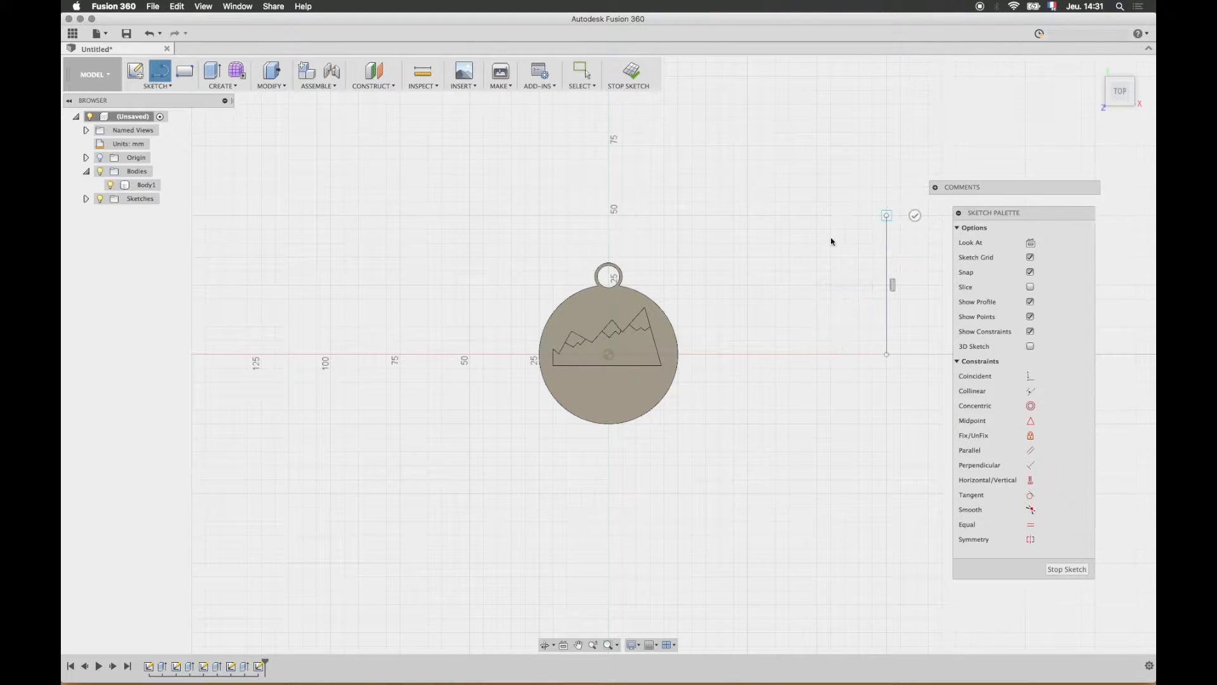
- Draw half a fir tree outline from the vertical line's upper end, with three 45° branch tiers, horizontal notches and a half trunk ending below the line
click(803, 300)
click(830, 298)
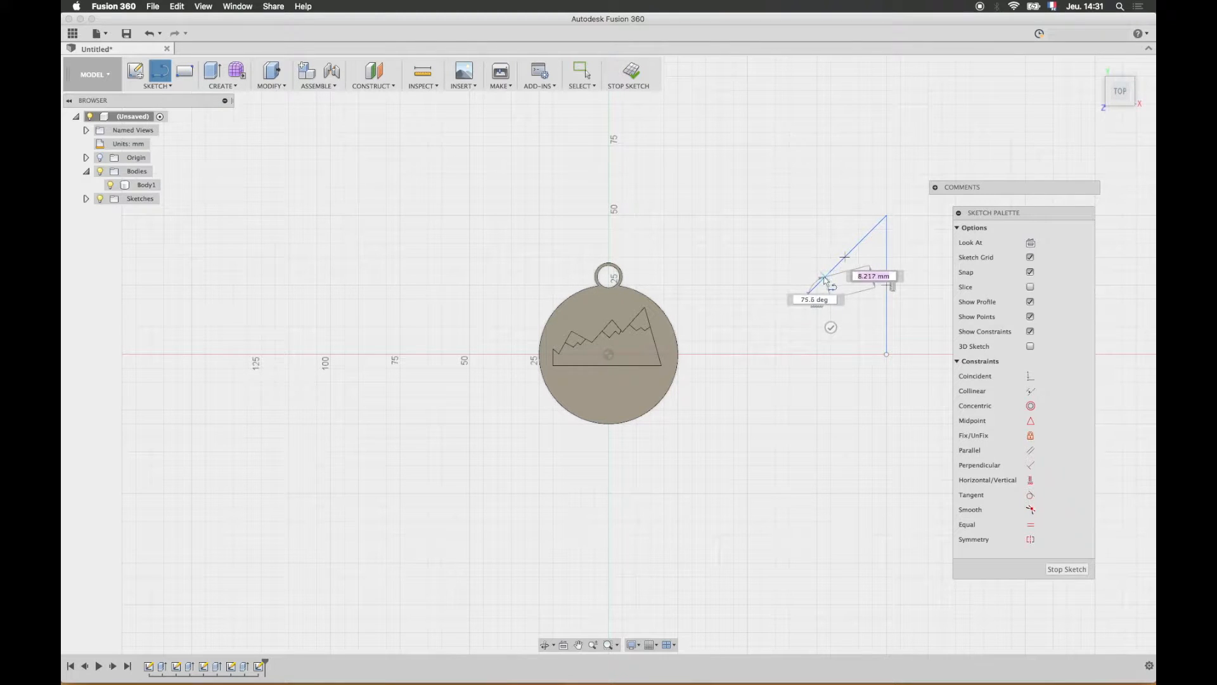
click(762, 368)
click(818, 368)
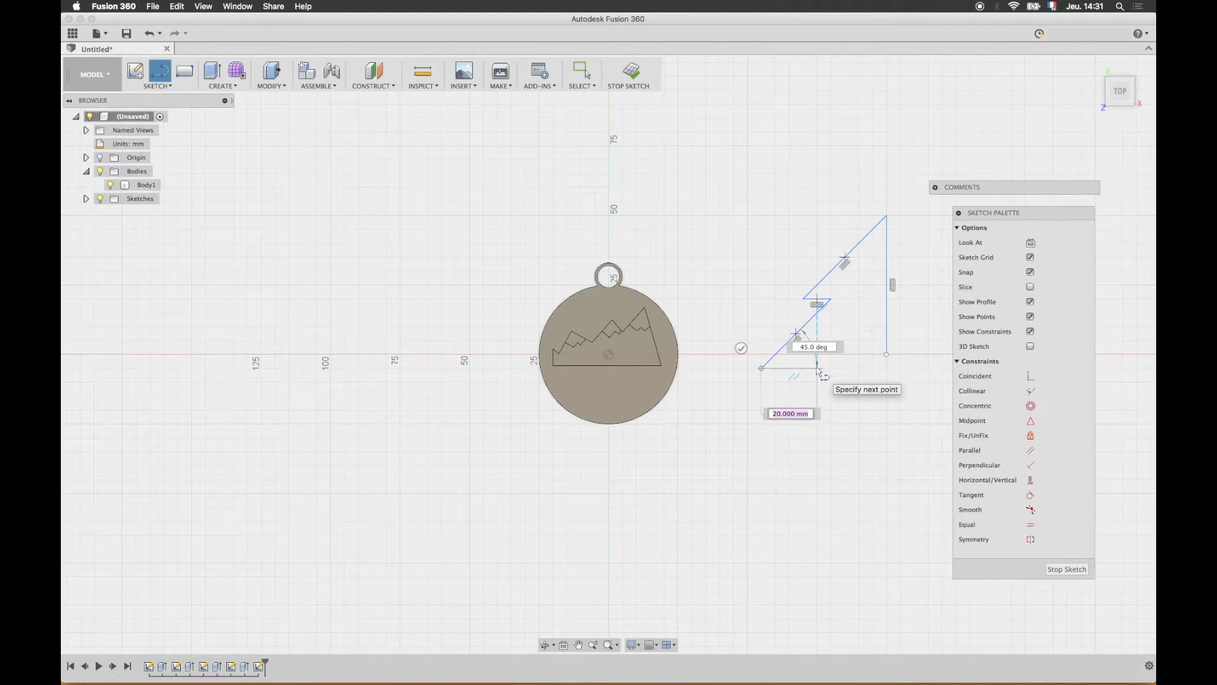
click(735, 452)
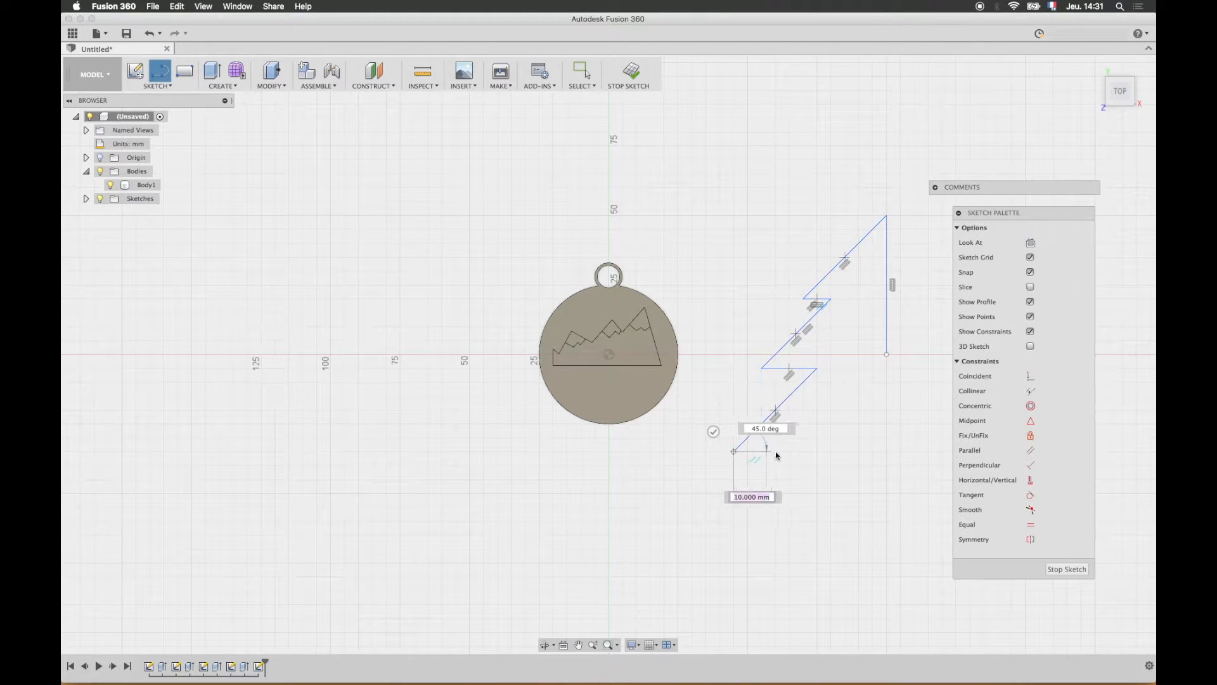
click(858, 451)
click(859, 493)
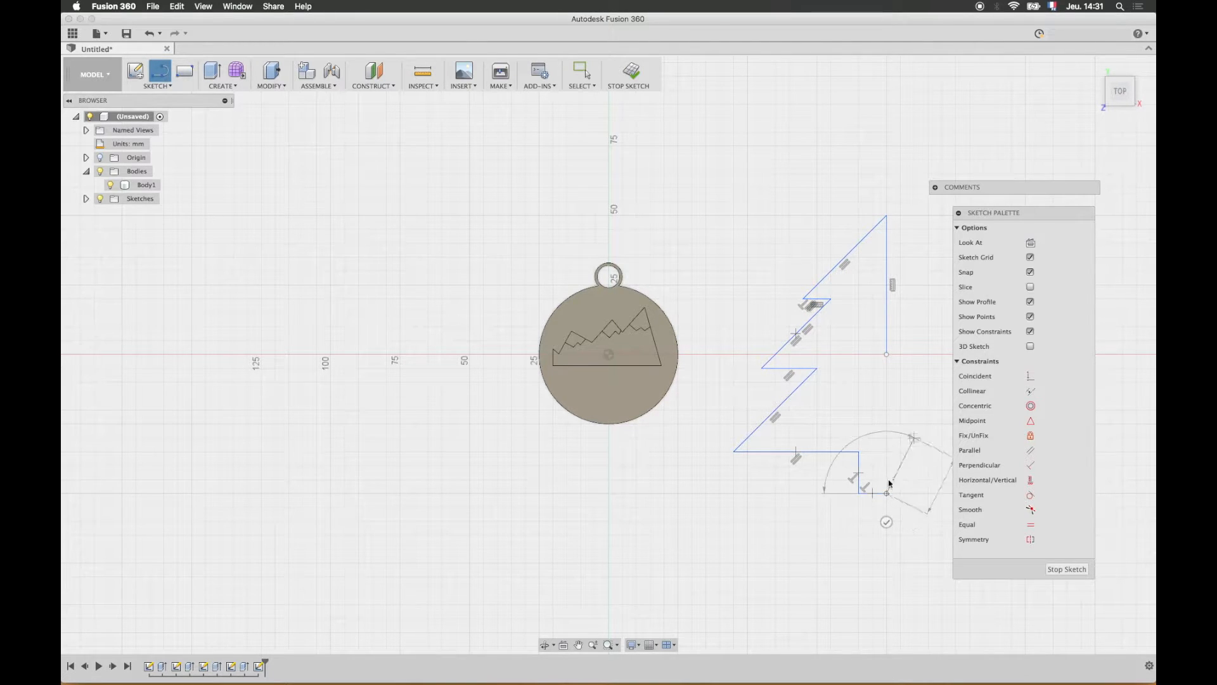
click(887, 492)
- Mirror the eight lines of the half tree outline about the vertical centre line
scroll(843, 394, up, 3)
mouse_move(846, 393)
middle_down()
mouse_move(748, 378)
mouse_move(685, 406)
middle_up()
scroll(685, 405, down, 2)
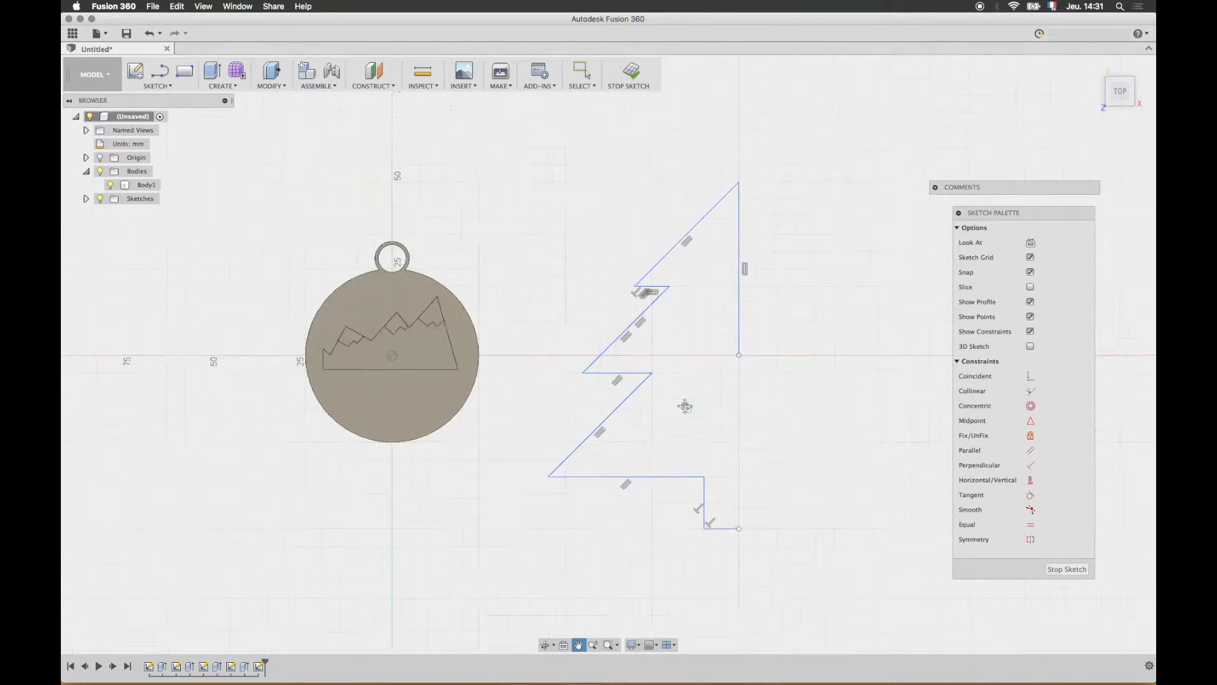
click(168, 87)
click(209, 313)
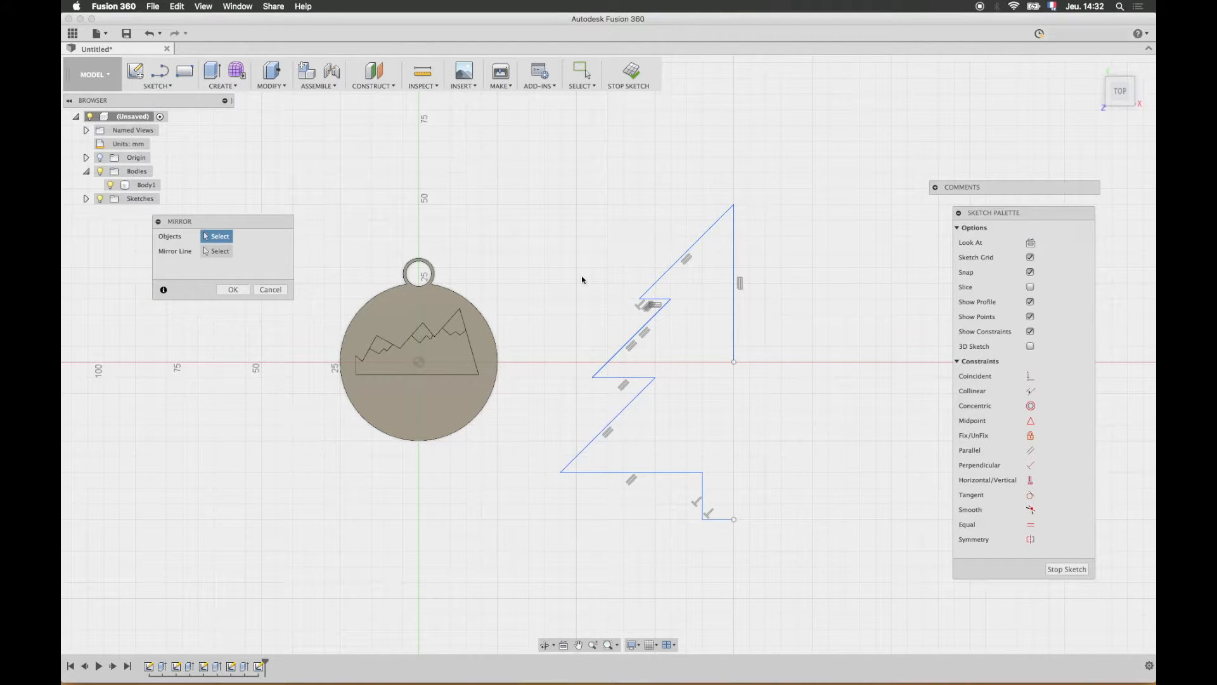
click(648, 290)
click(657, 298)
click(647, 324)
click(677, 473)
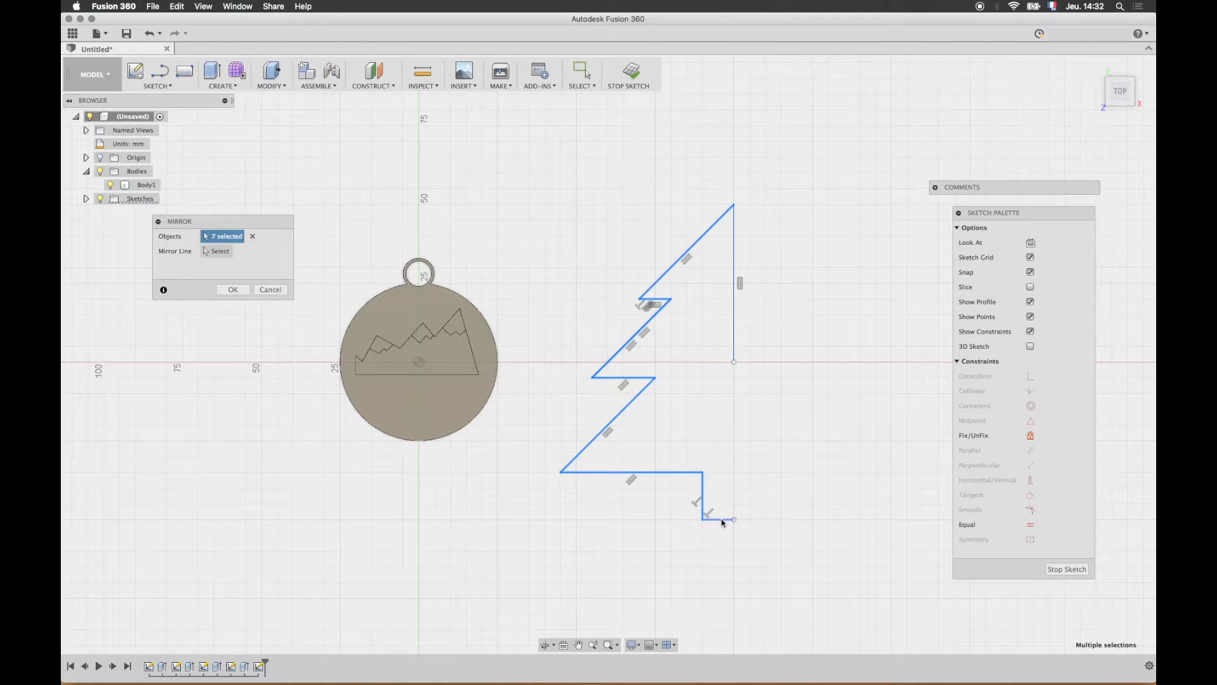
click(219, 251)
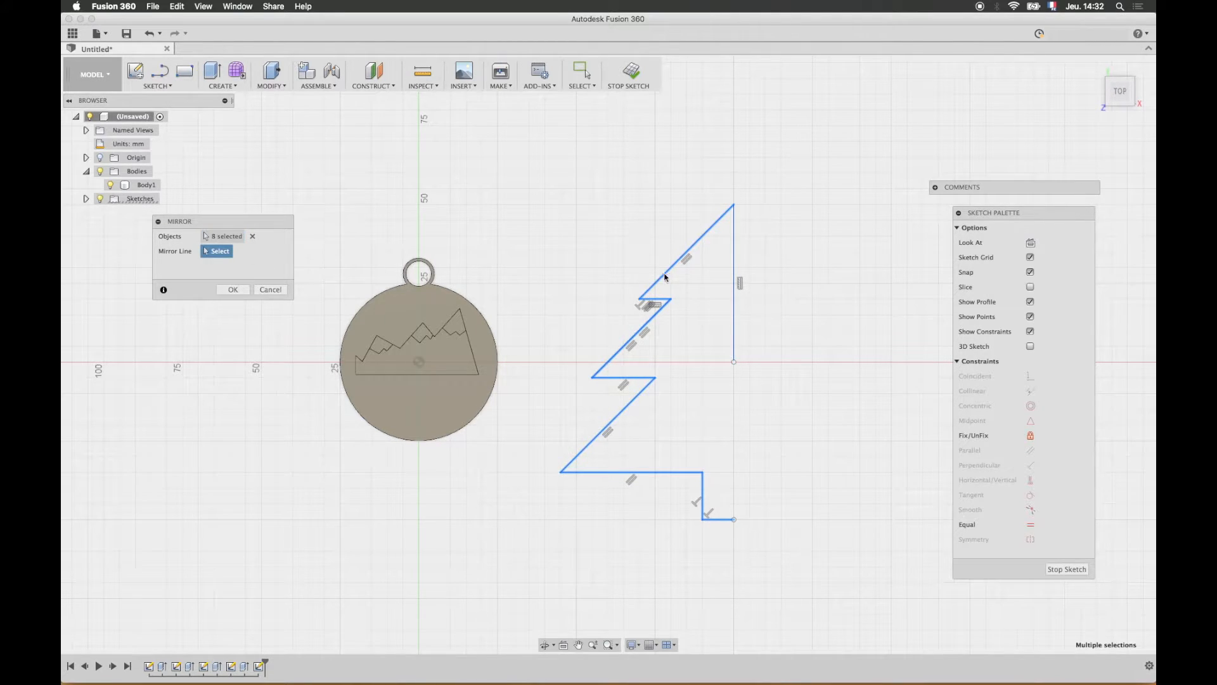
click(735, 262)
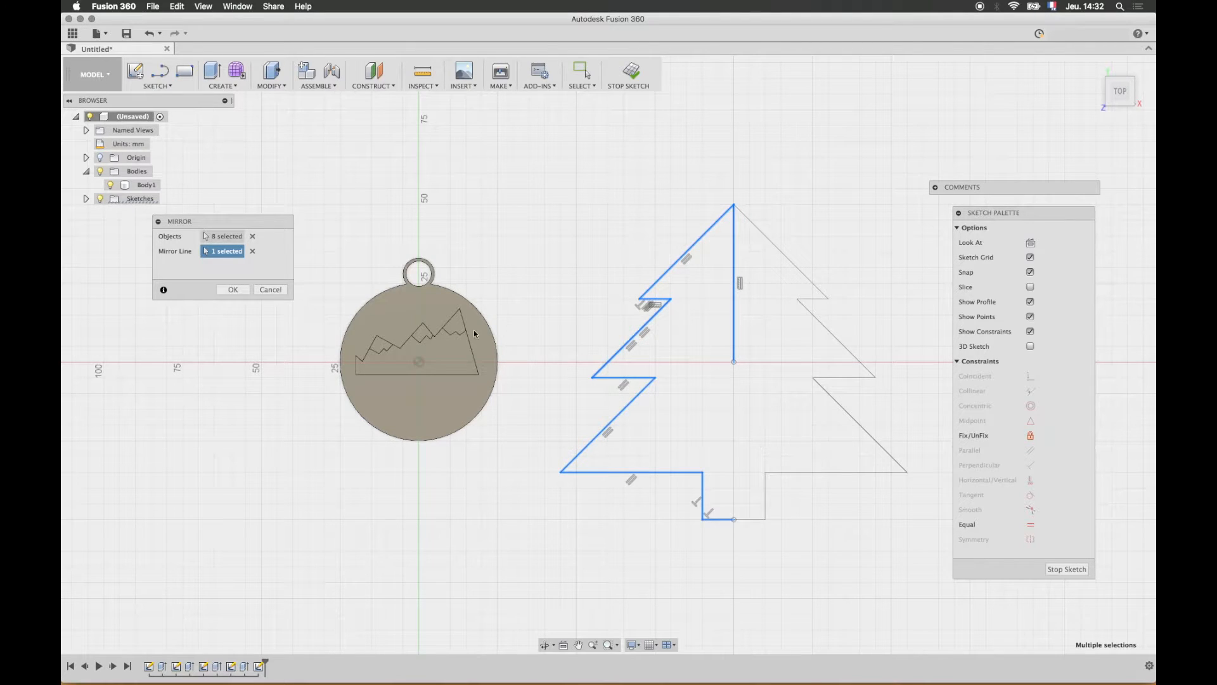
click(232, 289)
key(Escape)
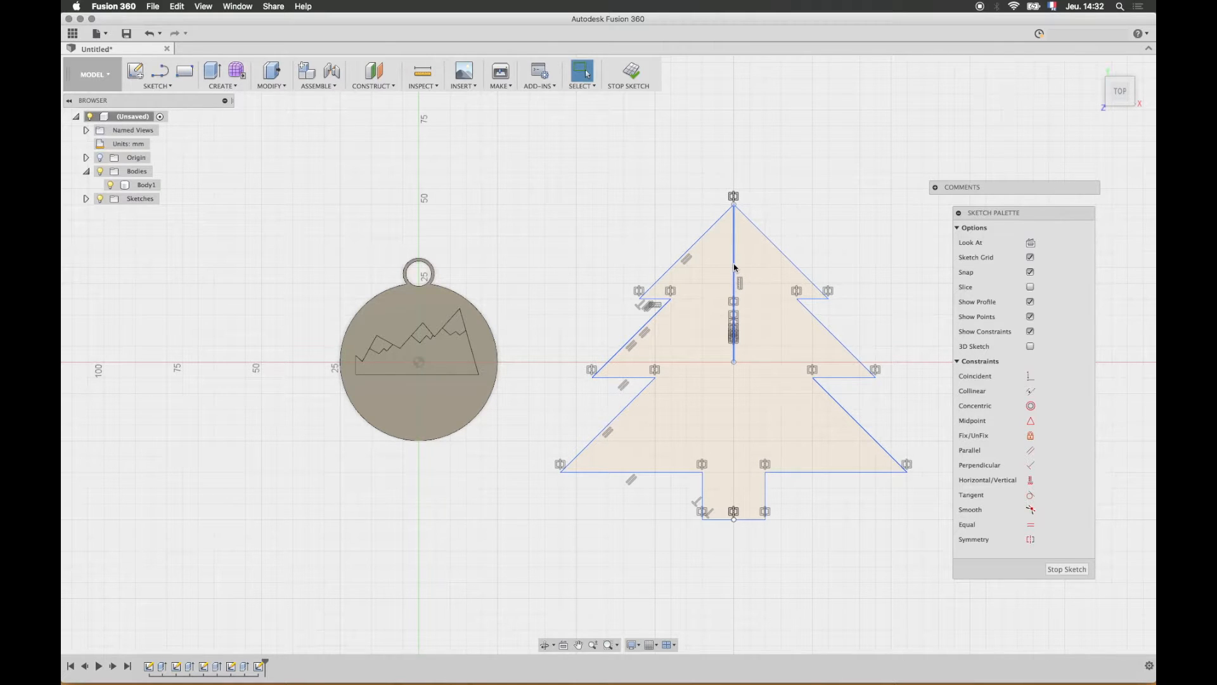
- Trim away the vertical centre line inside the tree outline
key(l)
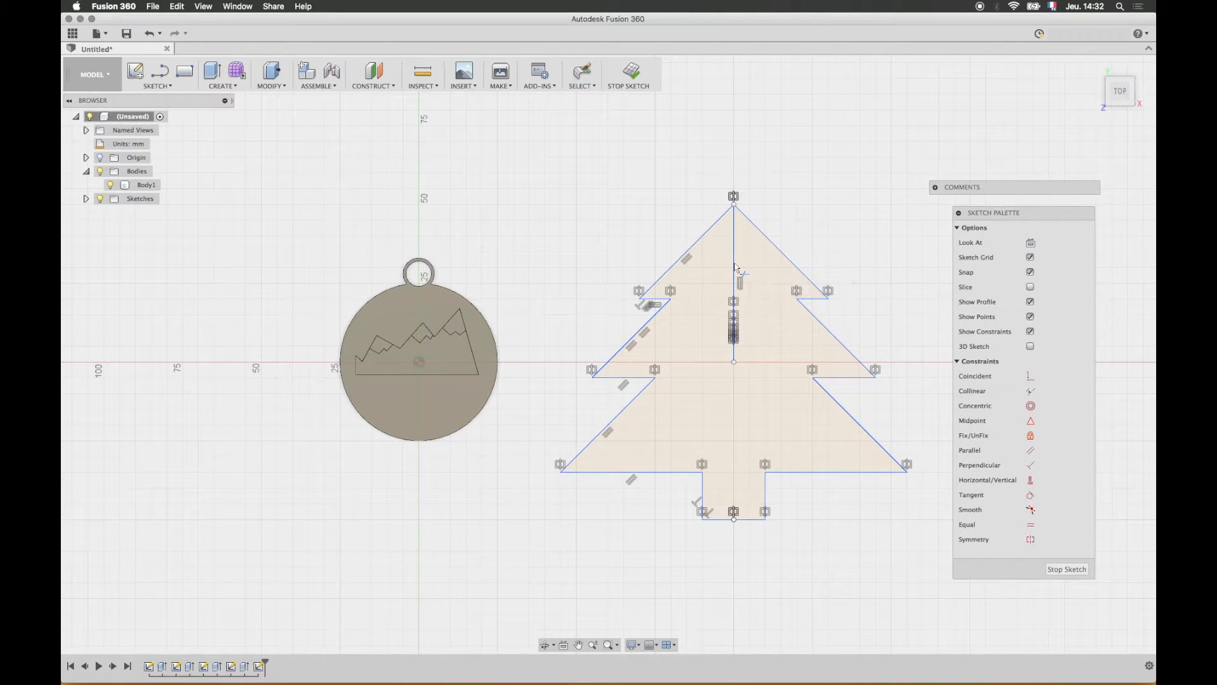
click(734, 261)
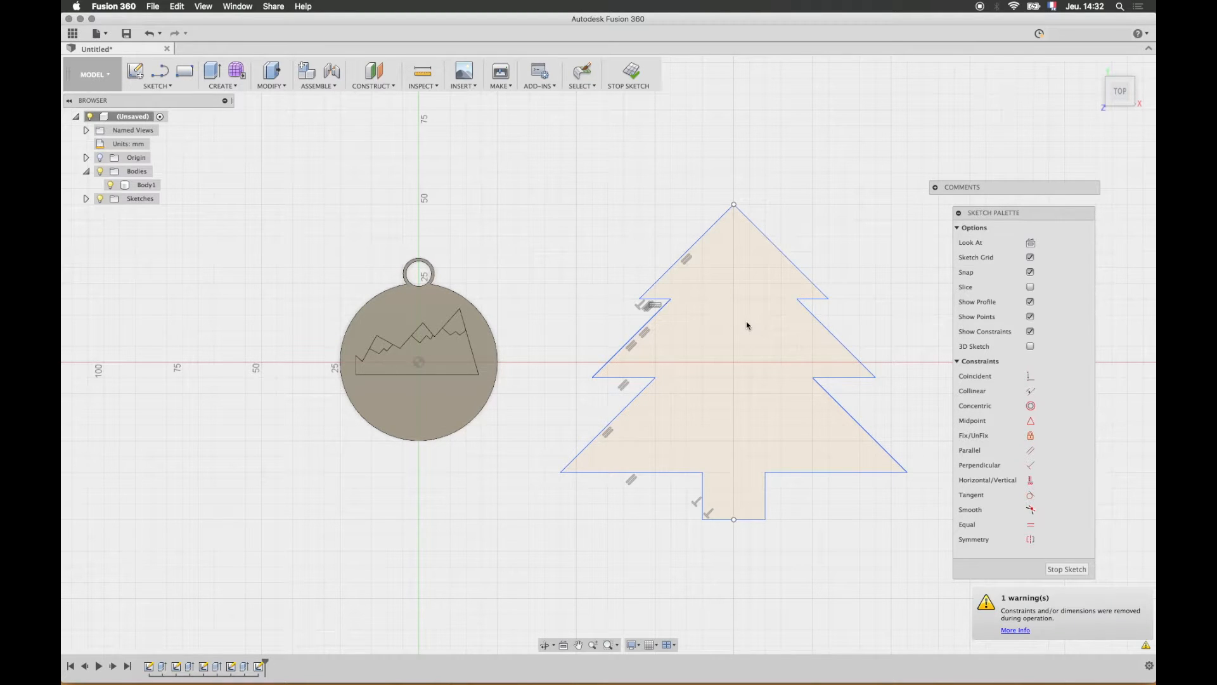
- Extrude the tree profile 6 mm as a new body, starting from an offset plane with 0 mm offset
scroll(740, 328, down, 2)
shift+middle_drag(747, 366, 740, 395)
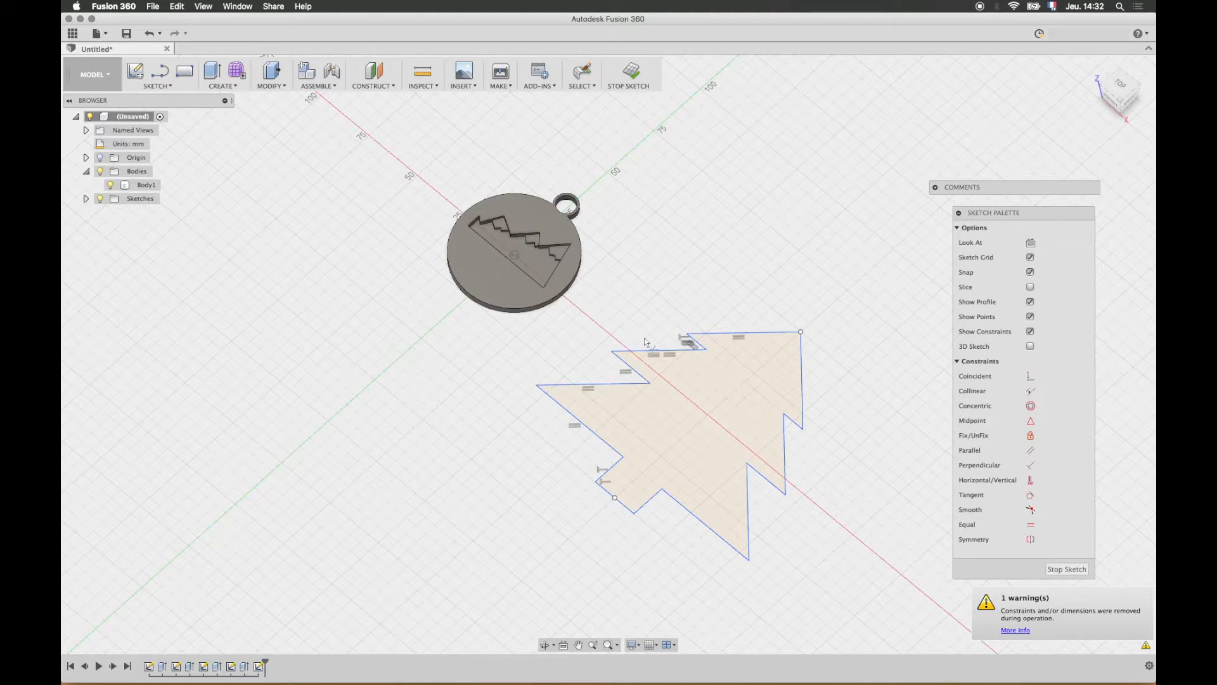
click(213, 71)
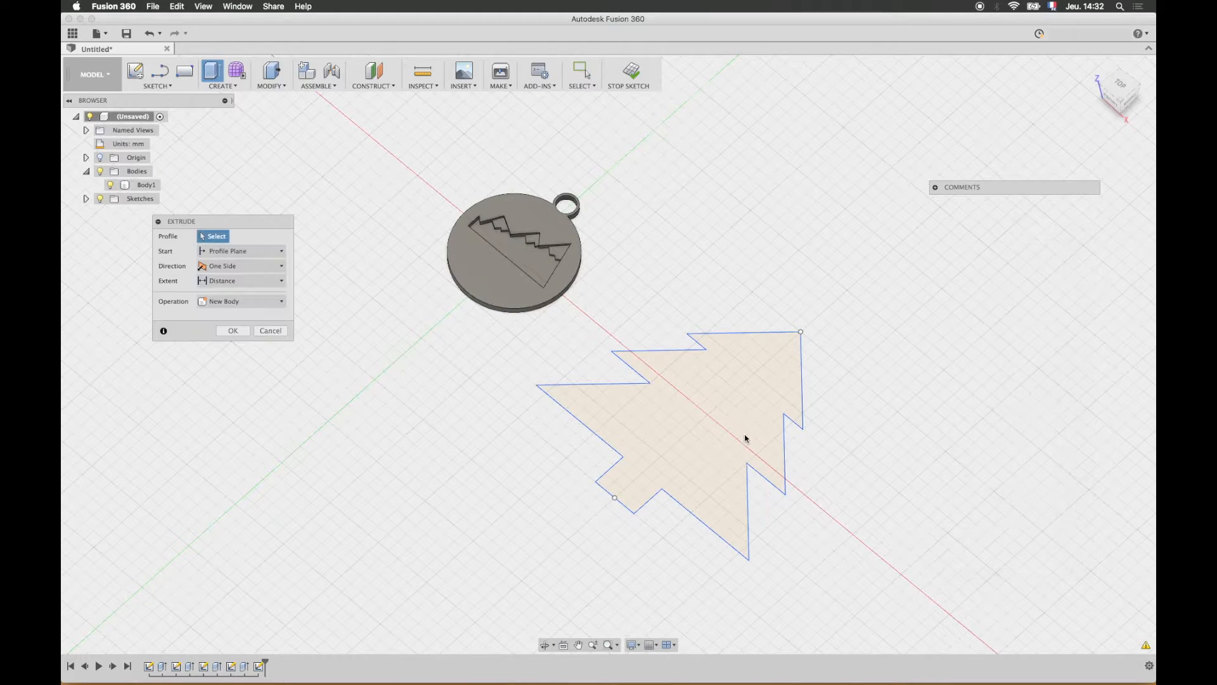
click(743, 435)
drag(707, 409, 707, 319)
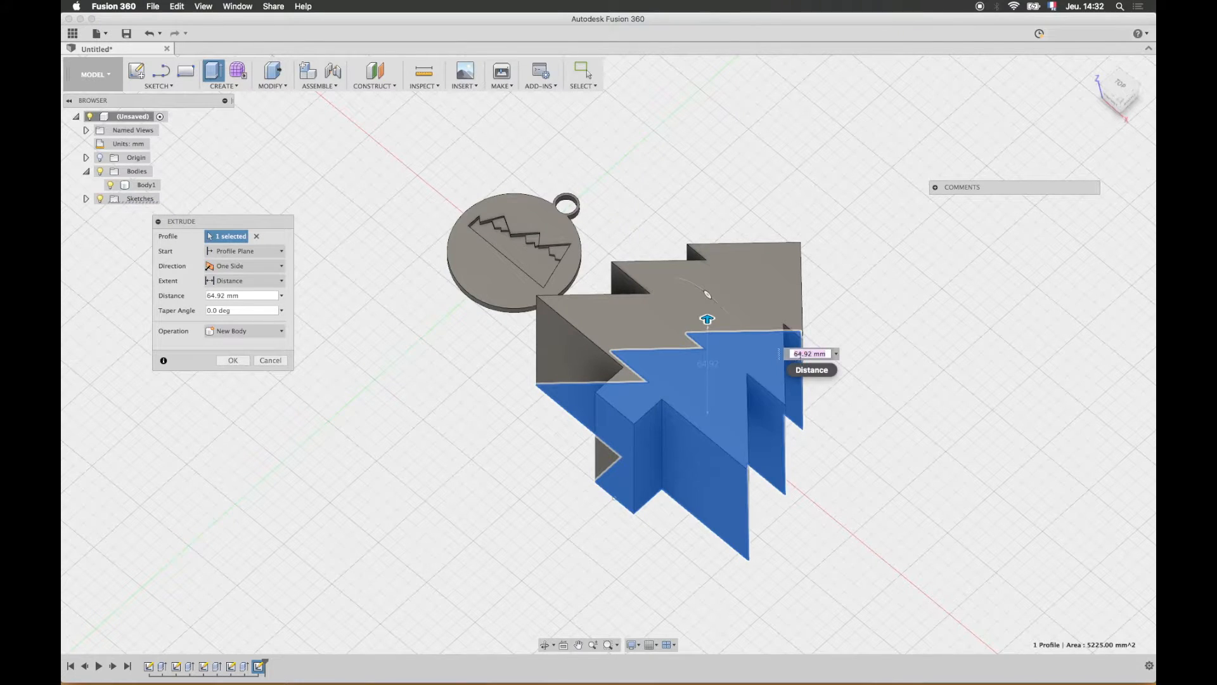
click(237, 253)
click(241, 279)
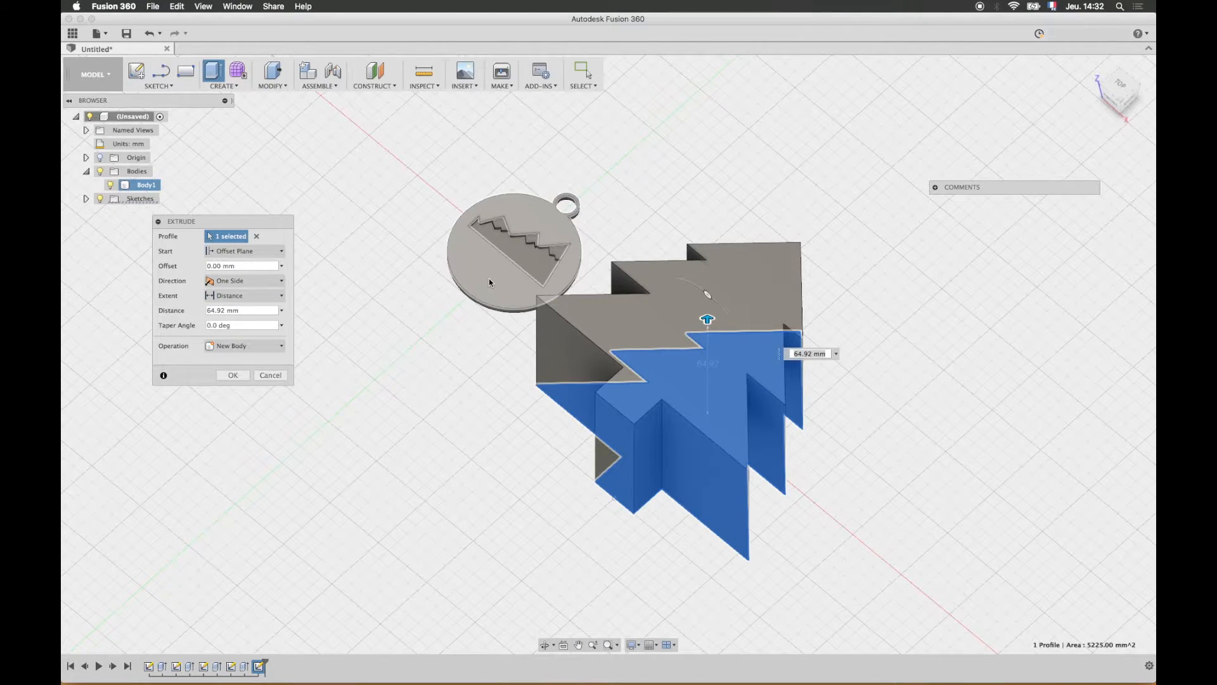
click(492, 280)
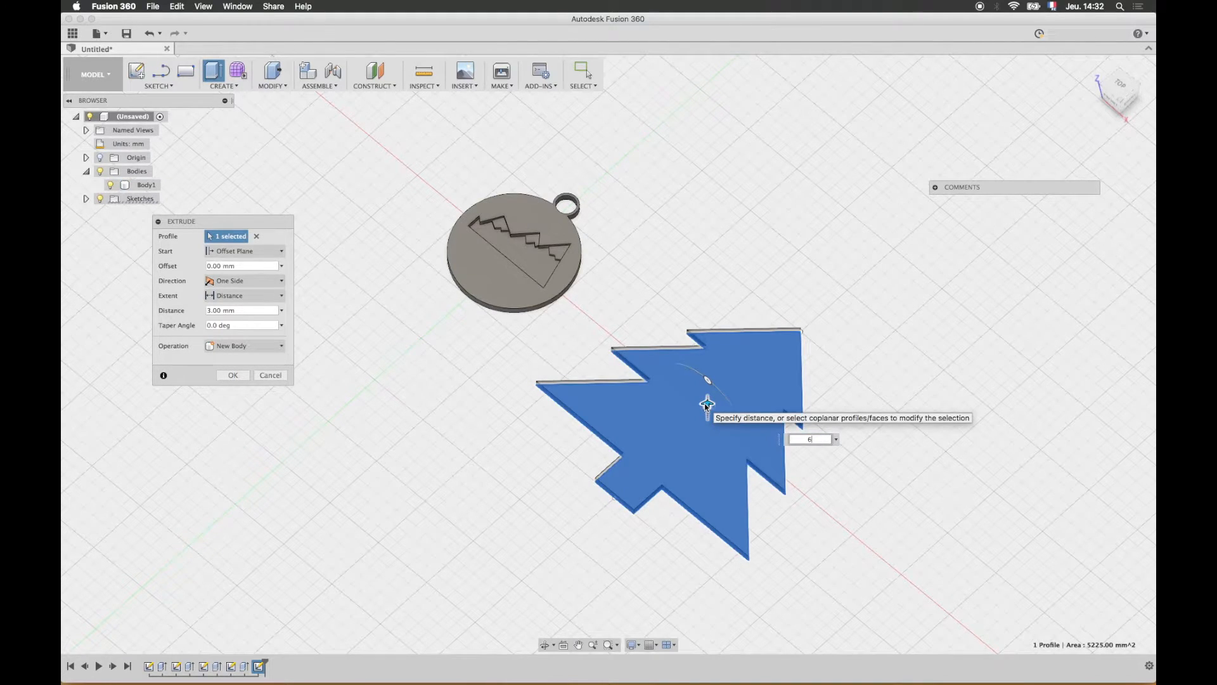
key(Return)
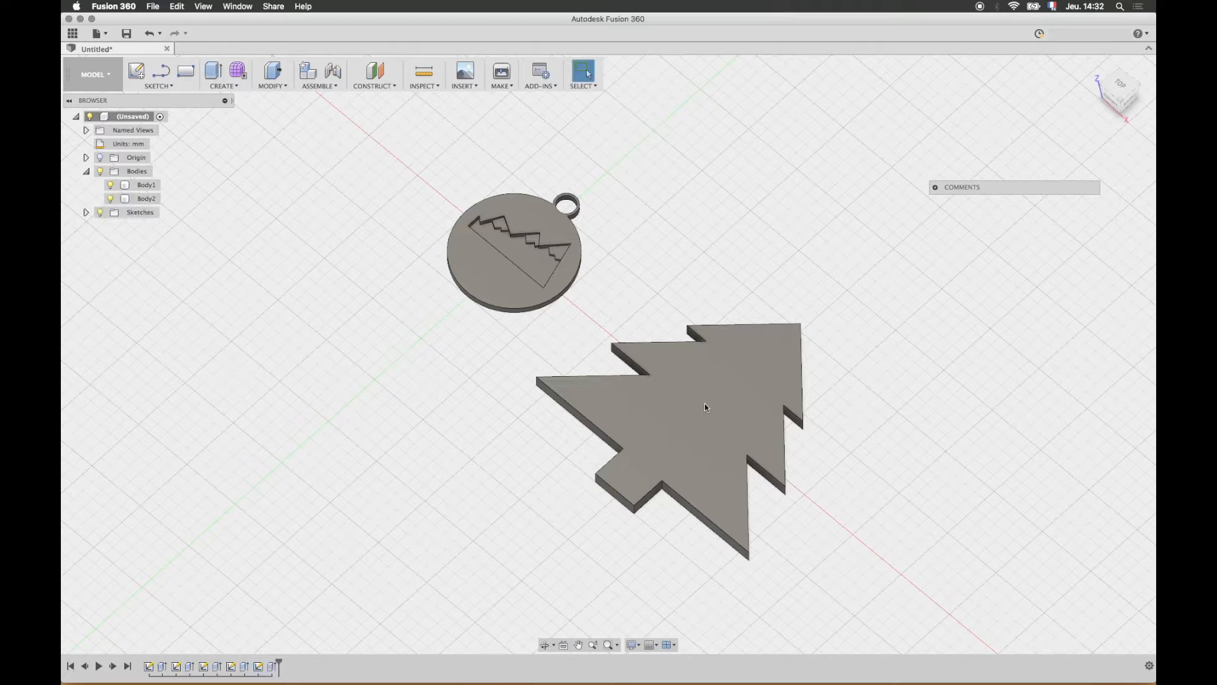
click(705, 406)
shift+middle_drag(702, 402, 740, 427)
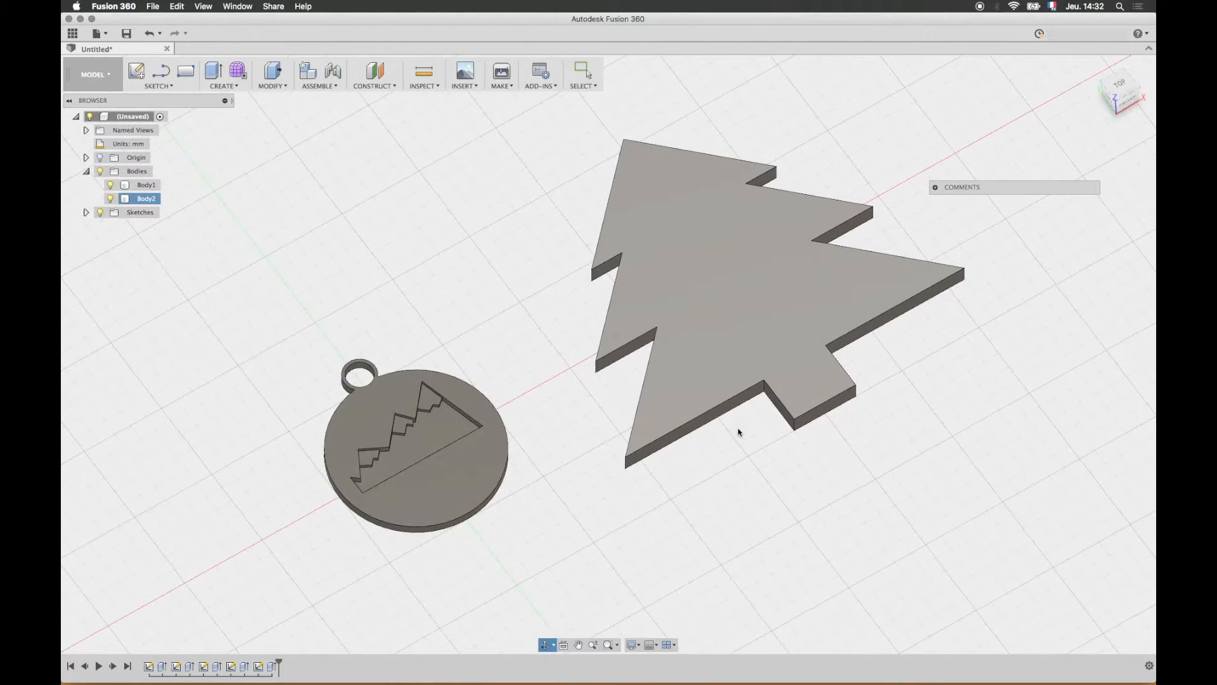
- Reopen the fir tree's sketch for editing from the design history
key(Escape)
click(733, 341)
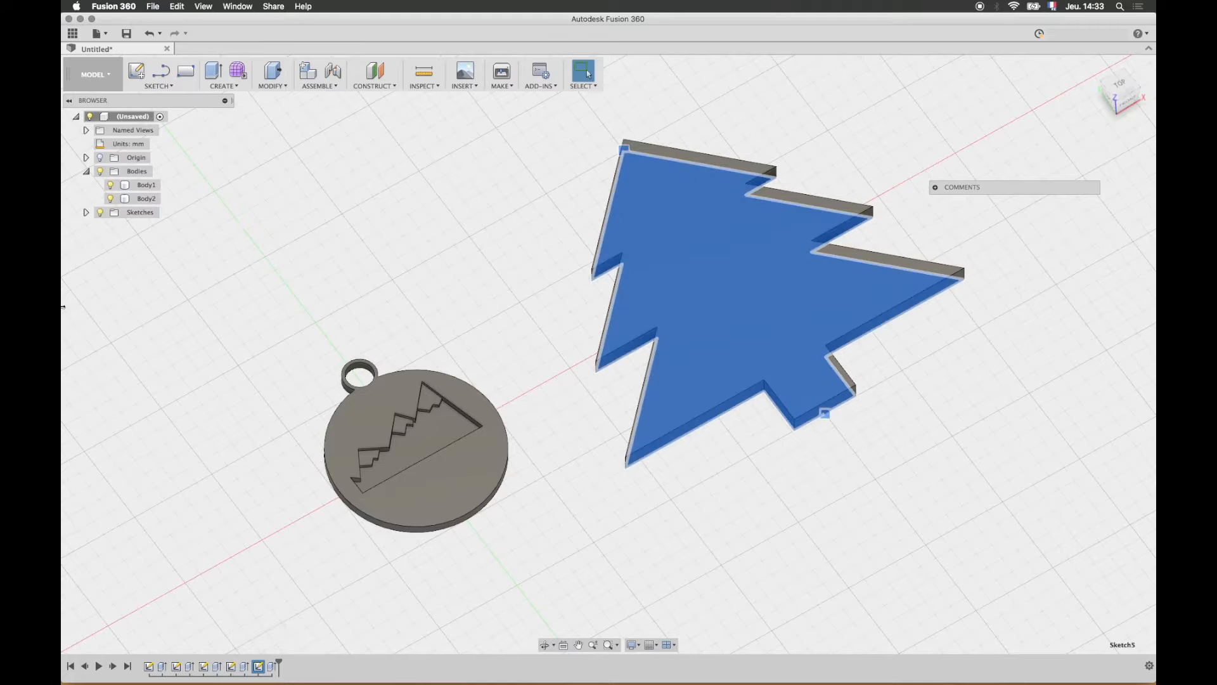
click(85, 213)
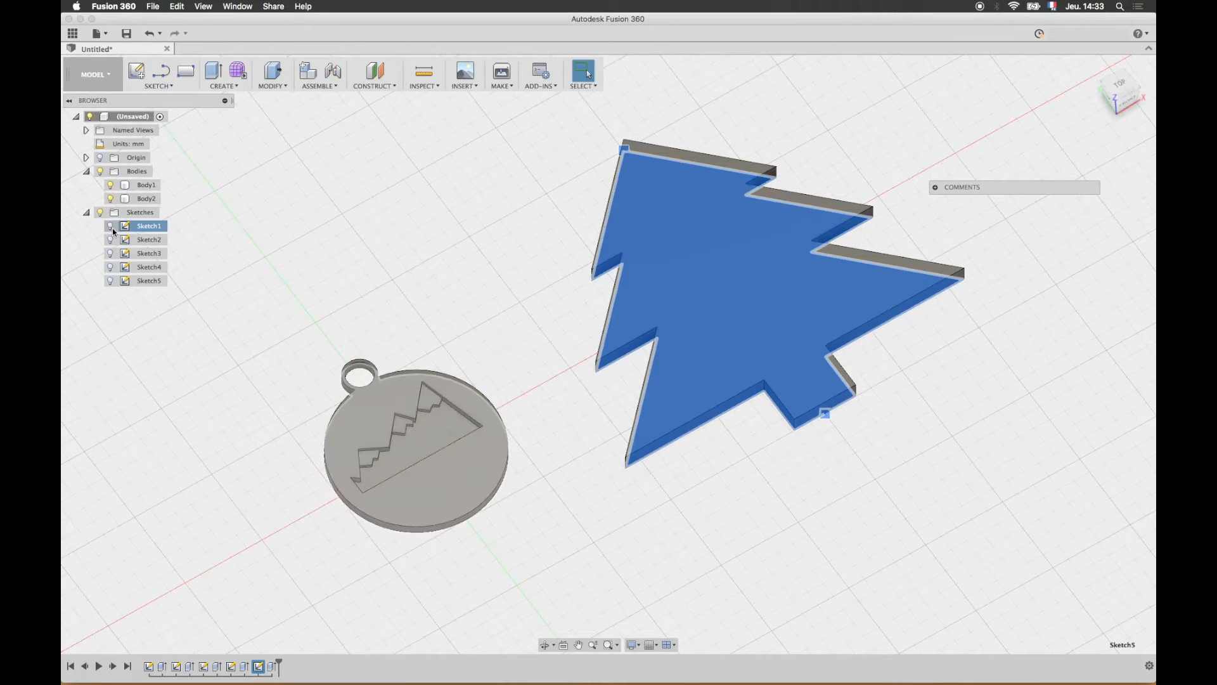
double_click(260, 667)
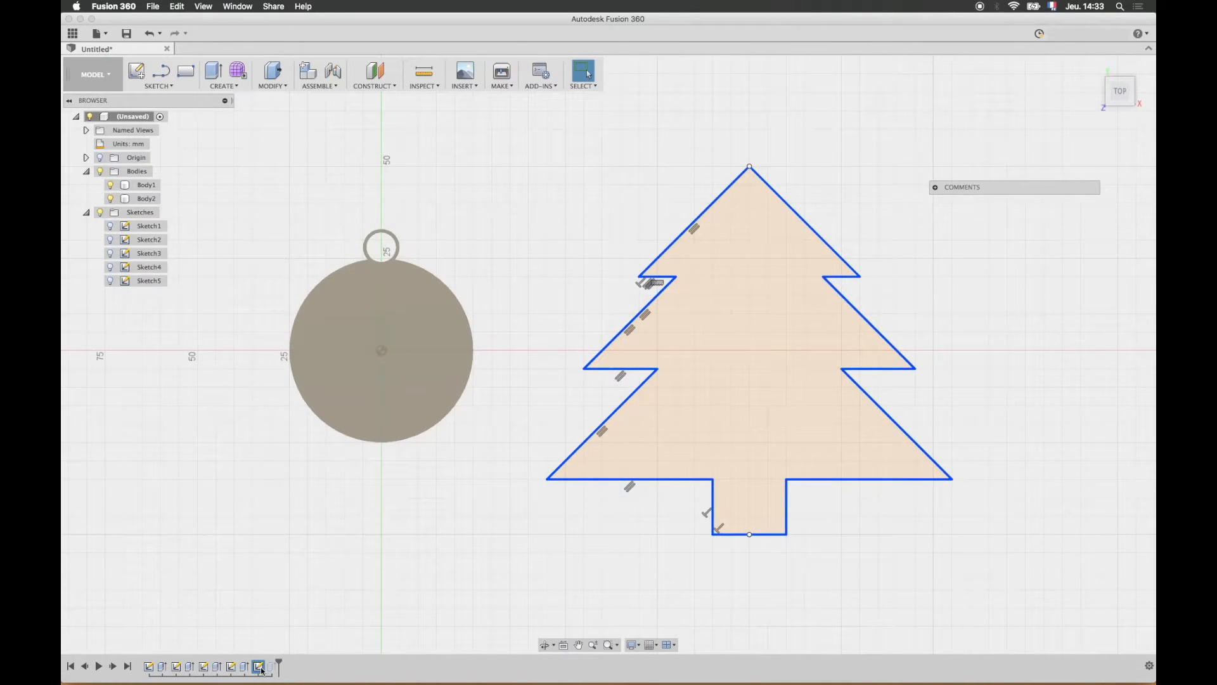
right_click(261, 669)
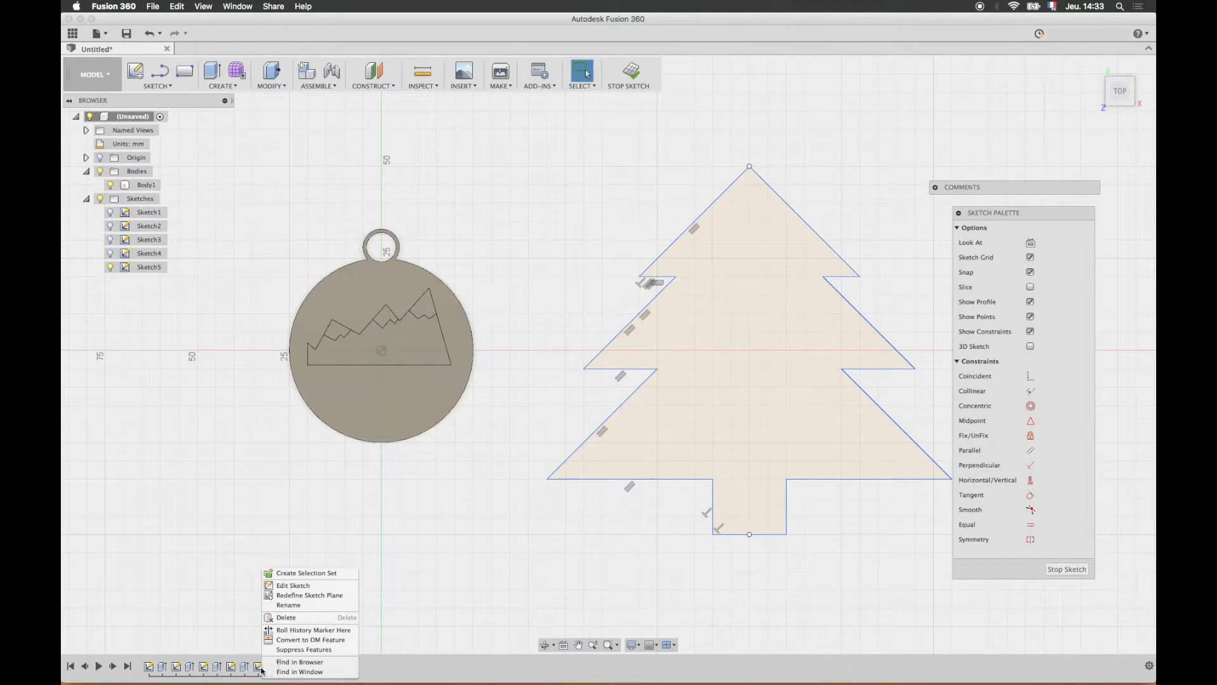
click(292, 585)
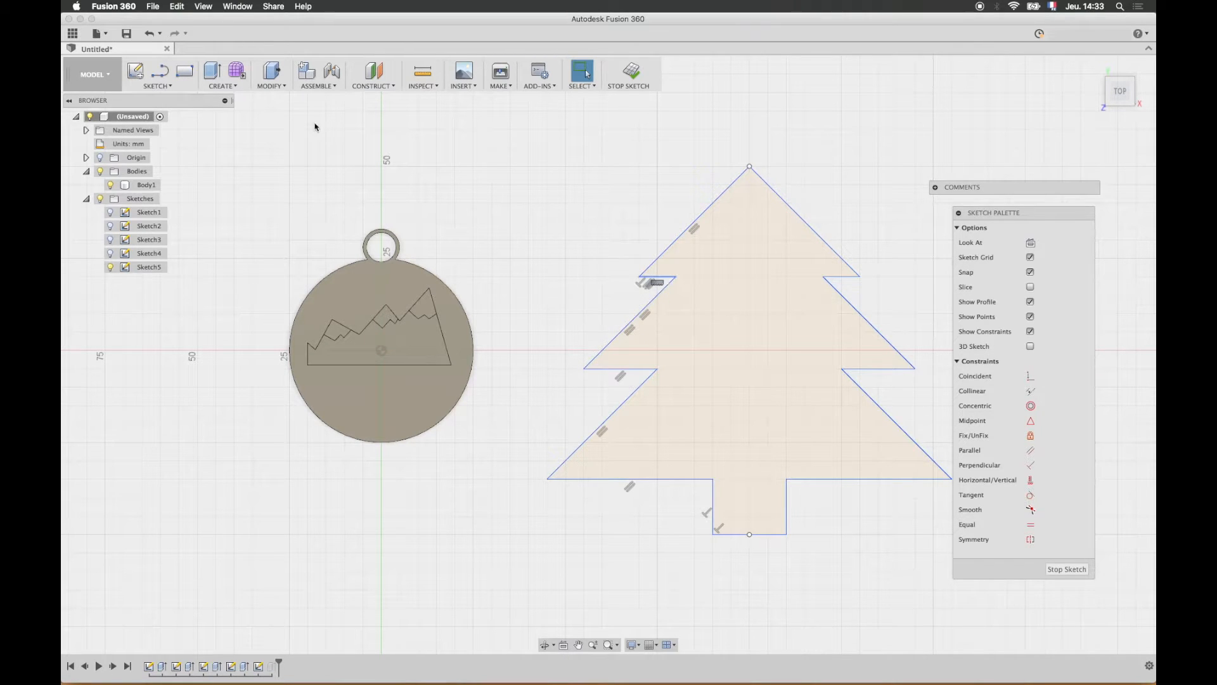
- Round the three branch tips on the tree's left side with 3 mm sketch fillets and finish the sketch
click(156, 85)
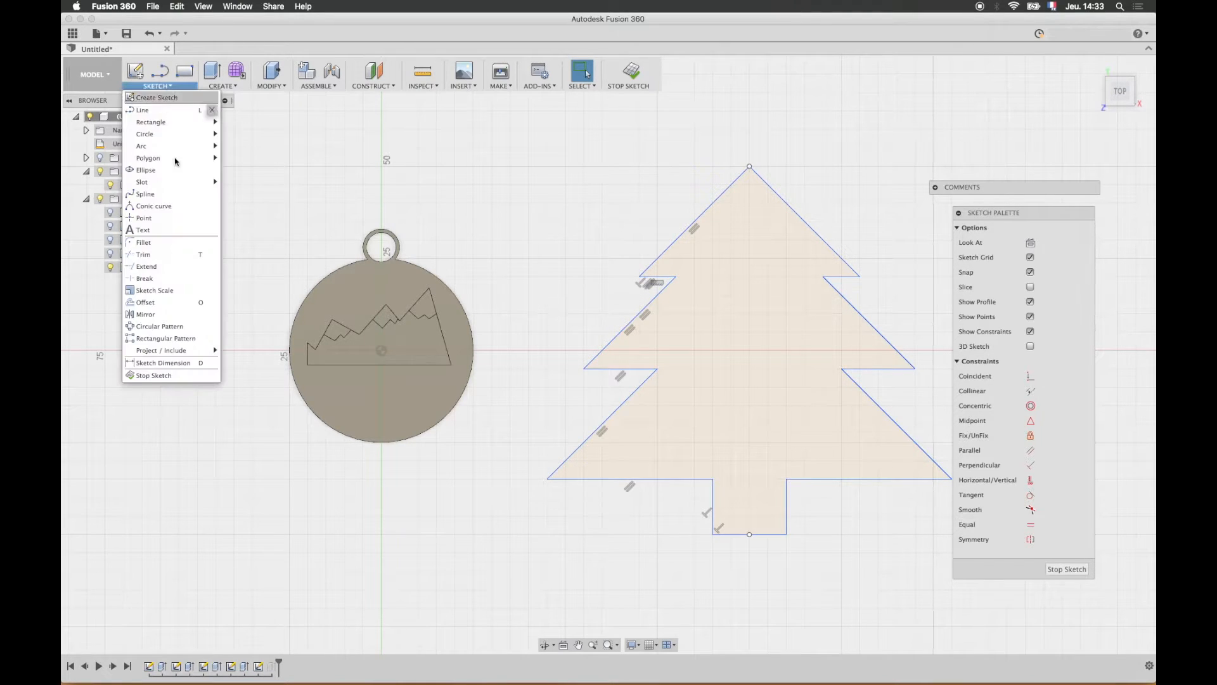
click(143, 243)
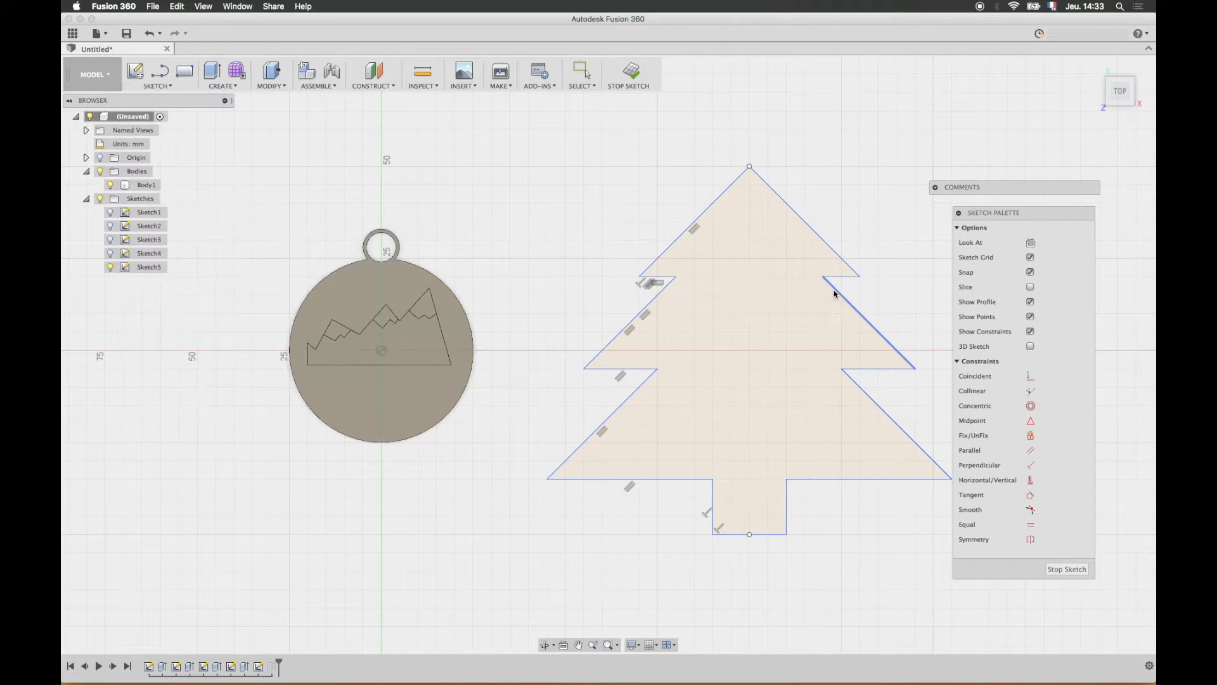
click(649, 272)
click(655, 278)
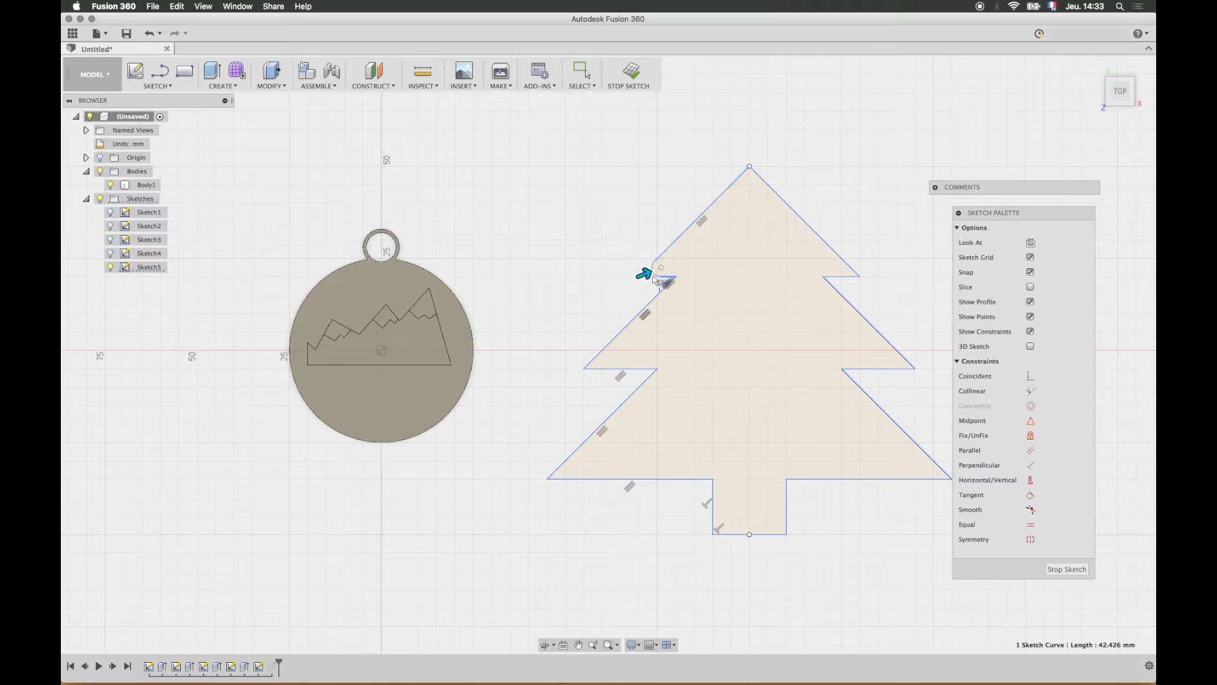
click(599, 356)
click(595, 369)
click(563, 460)
click(627, 479)
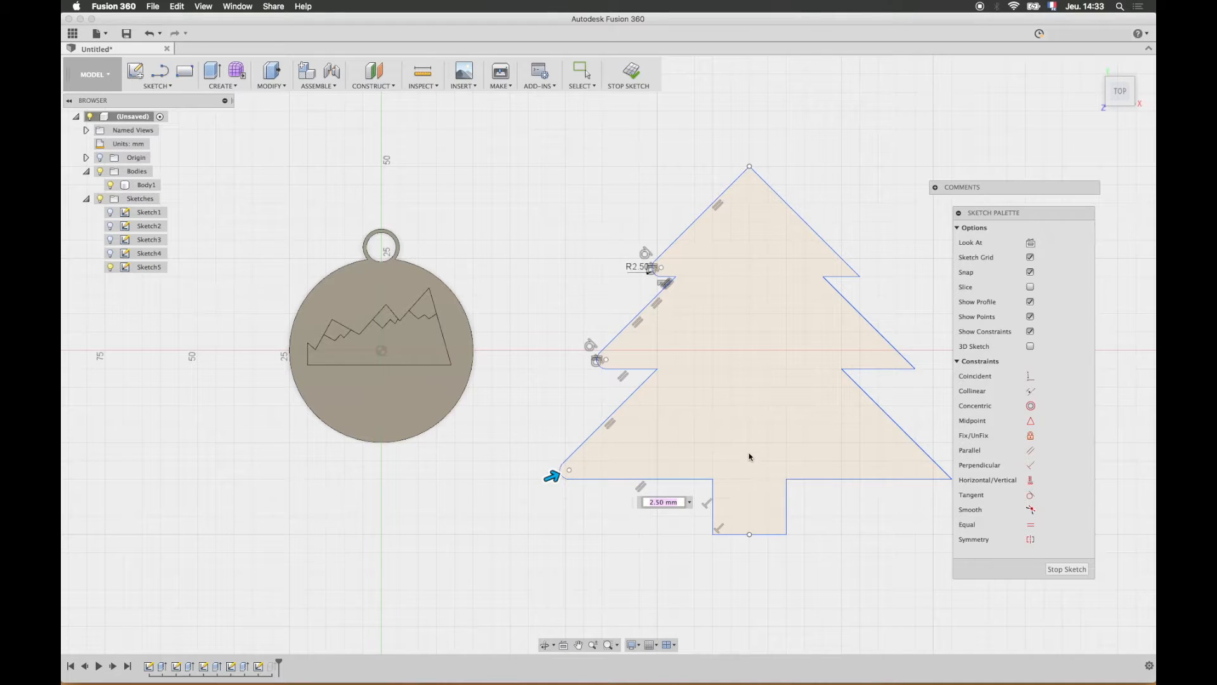
middle_drag(749, 457, 665, 412)
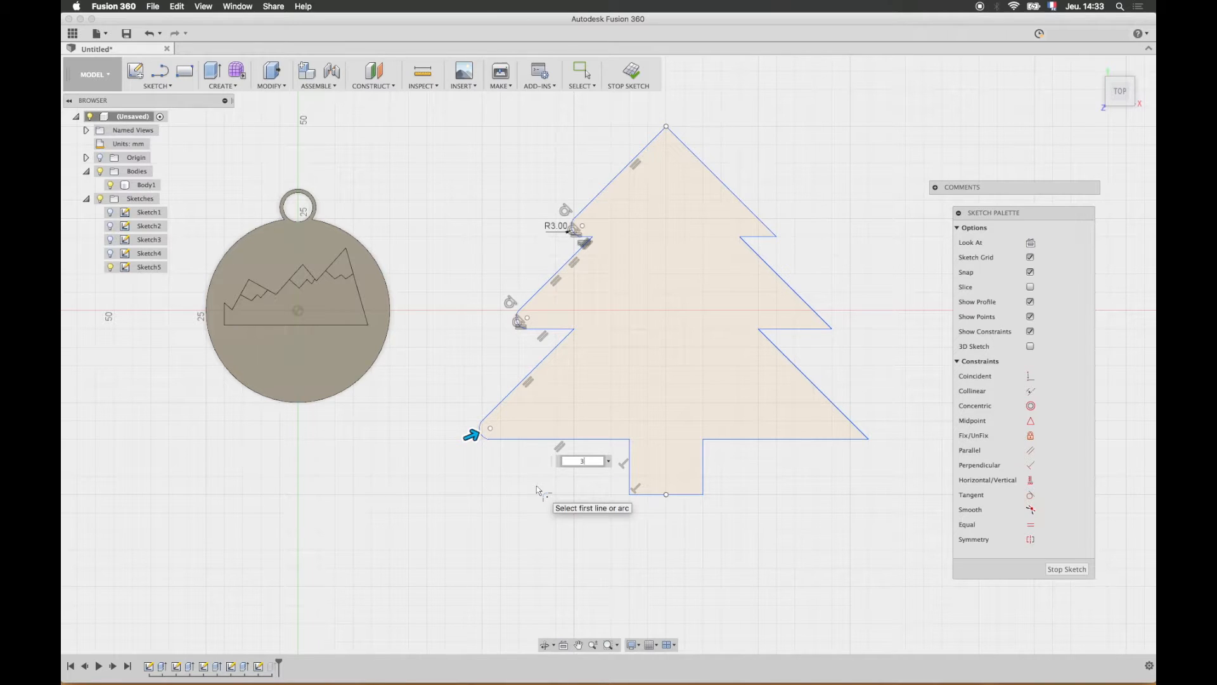
key(Return)
key(Escape)
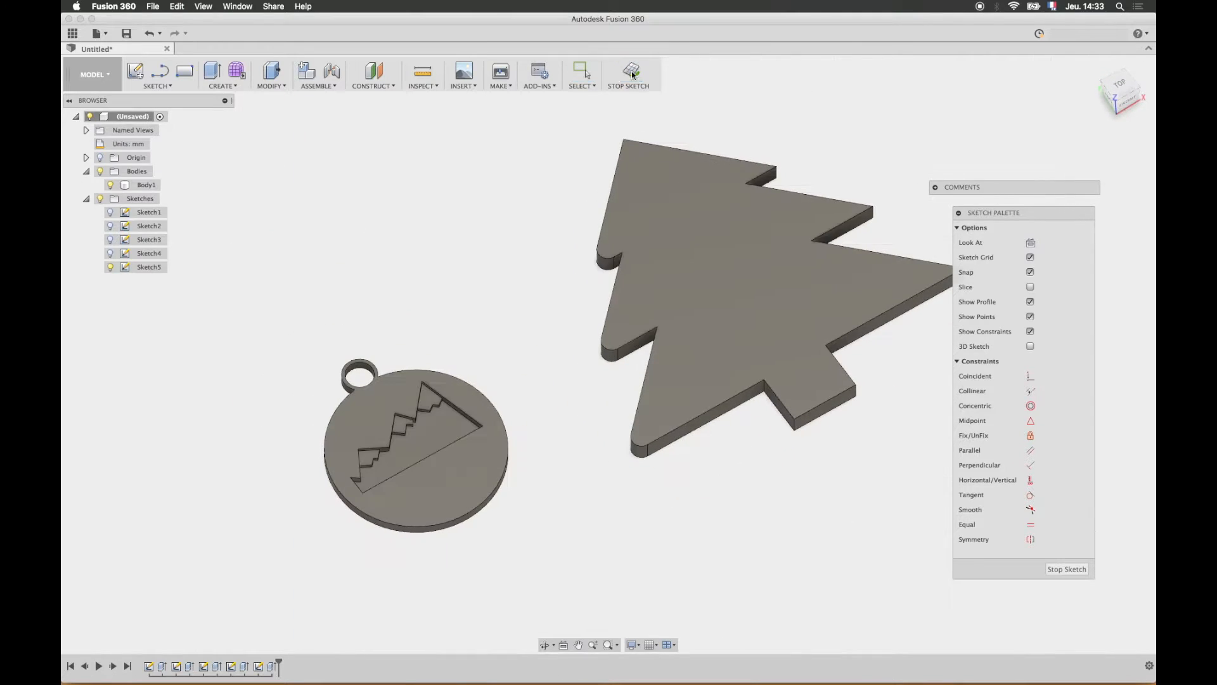
click(633, 75)
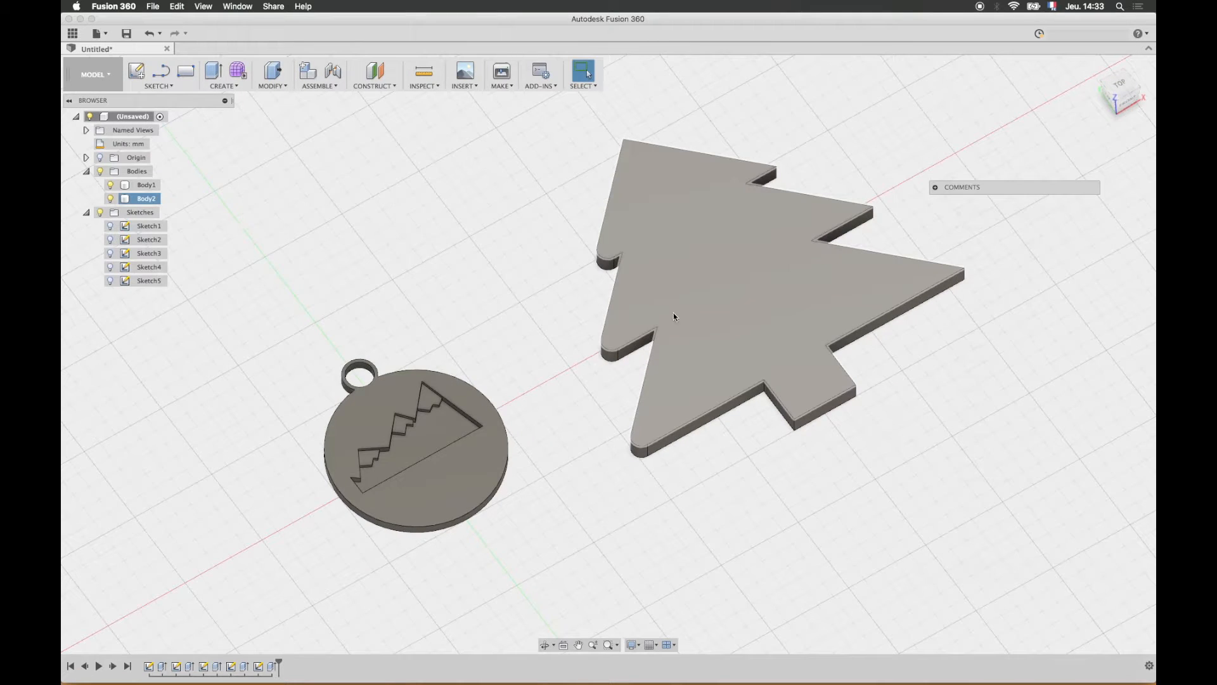
- Fillet the vertical edges of the three unrounded branch tips on the tree body with a 3 mm constant radius
scroll(756, 348, down, 2)
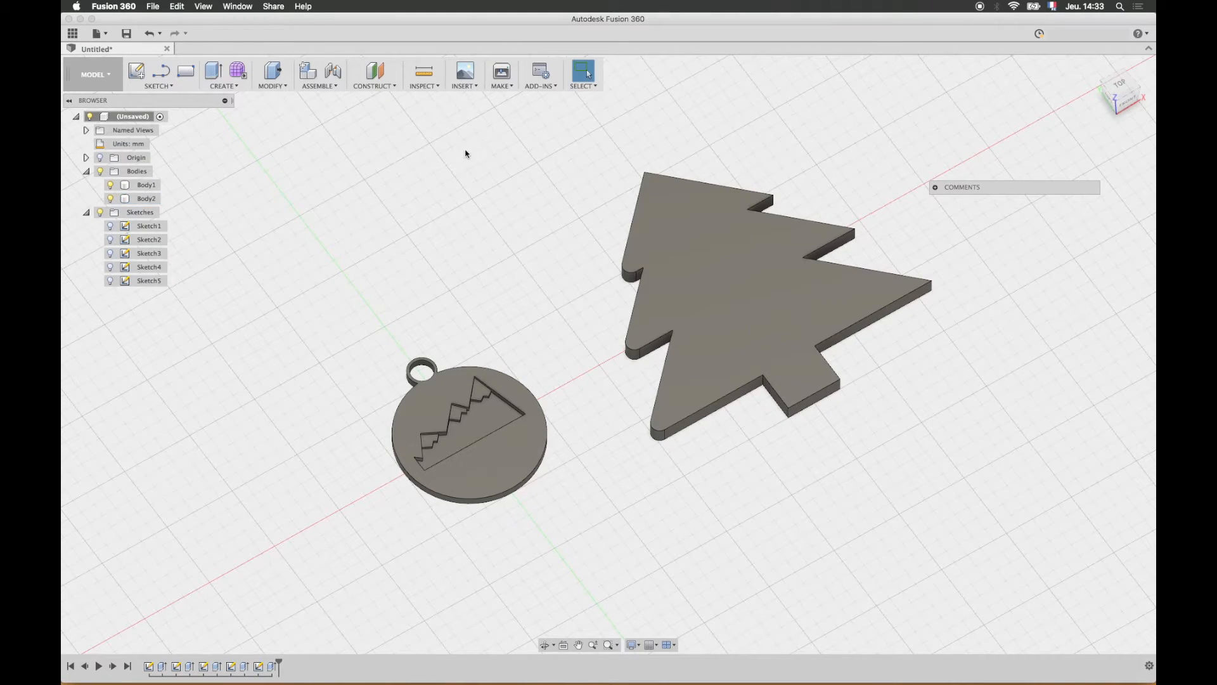
click(271, 87)
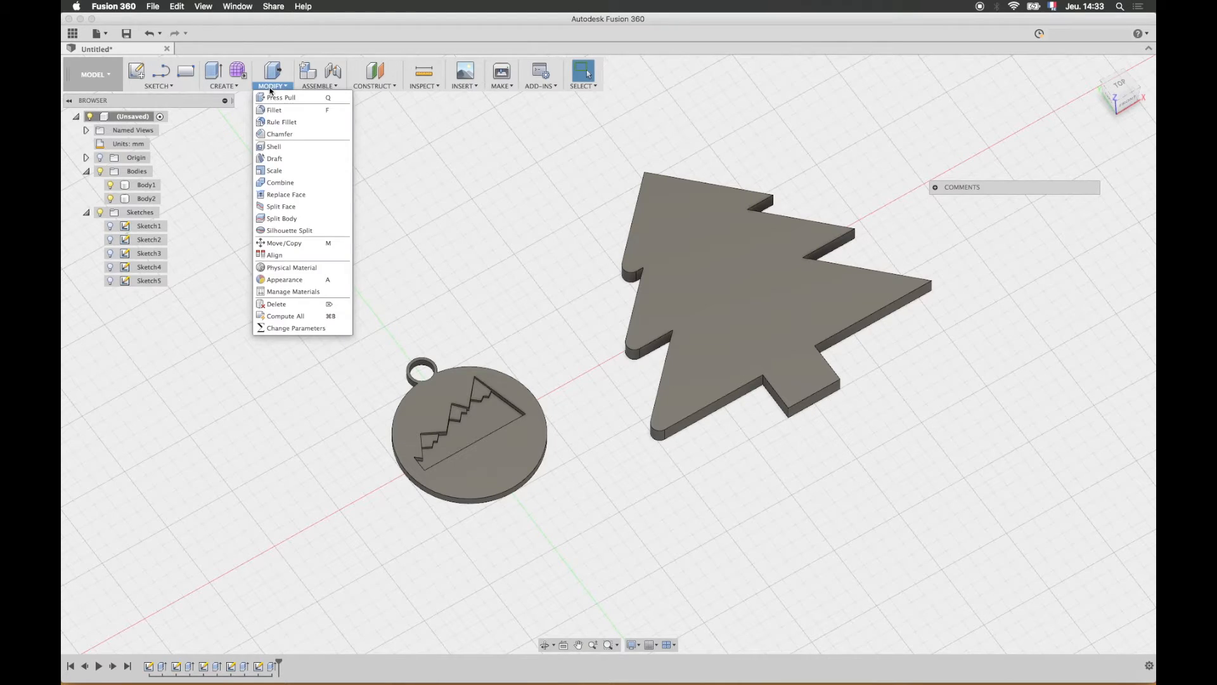
click(276, 111)
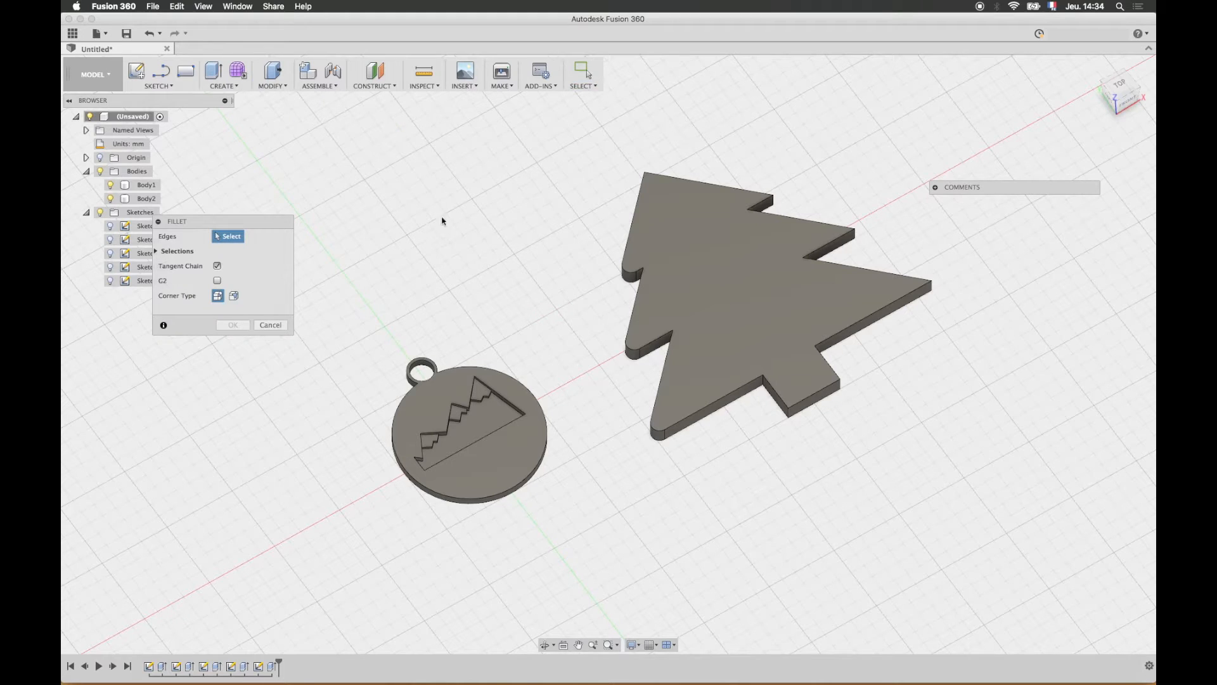
shift+middle_drag(972, 365, 805, 435)
click(730, 482)
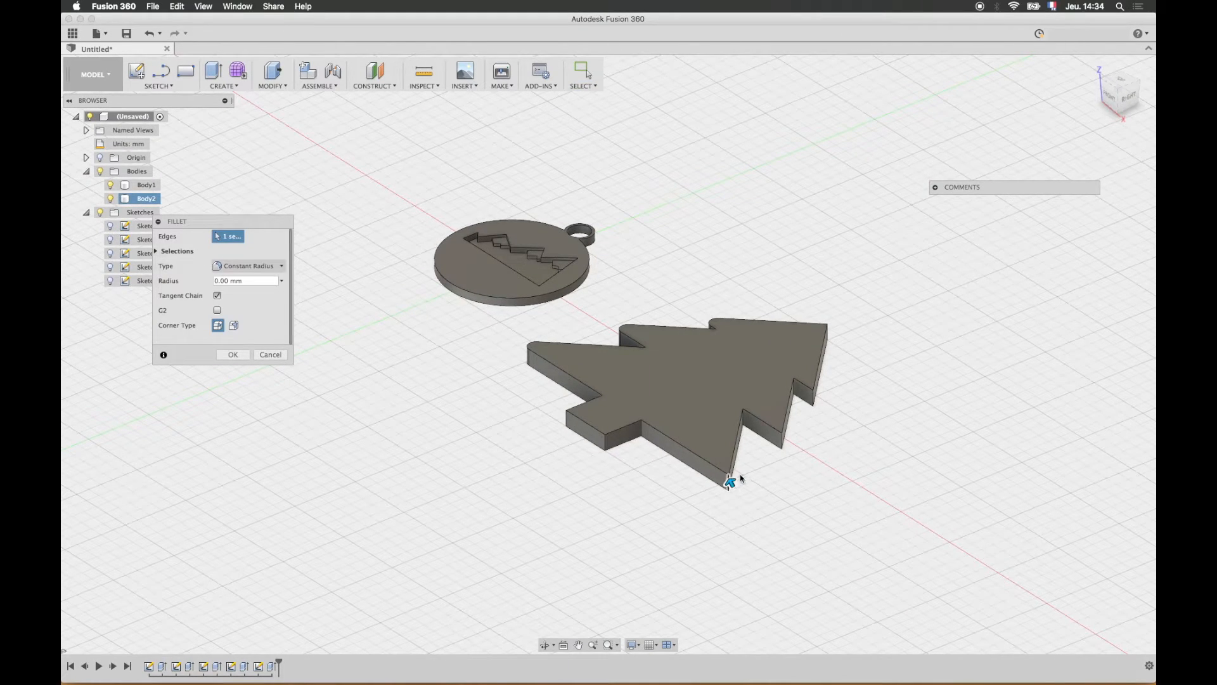
click(783, 440)
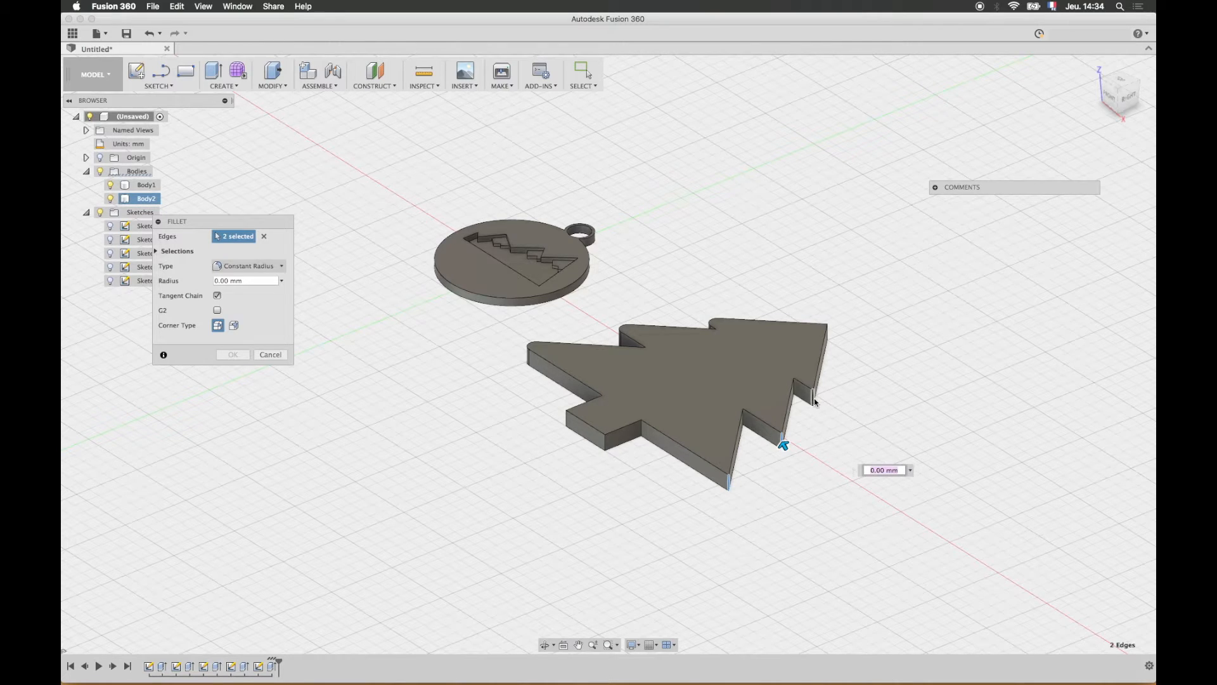
click(814, 400)
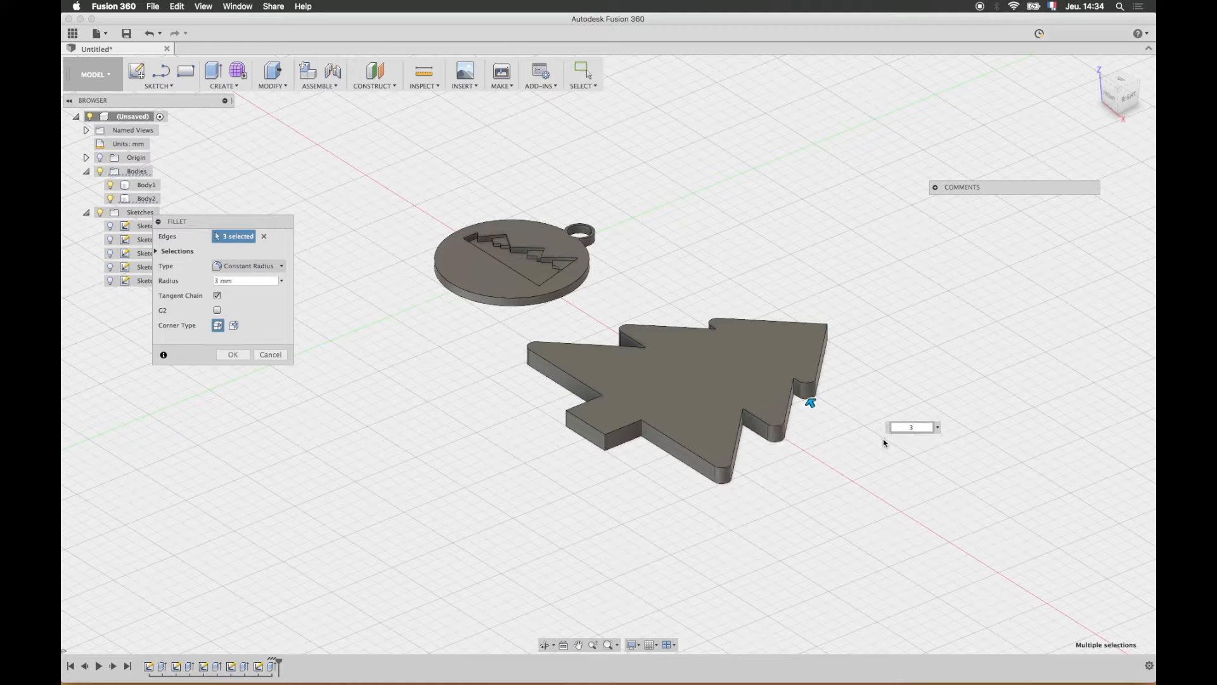
key(Return)
click(710, 375)
shift+middle_drag(715, 364, 742, 446)
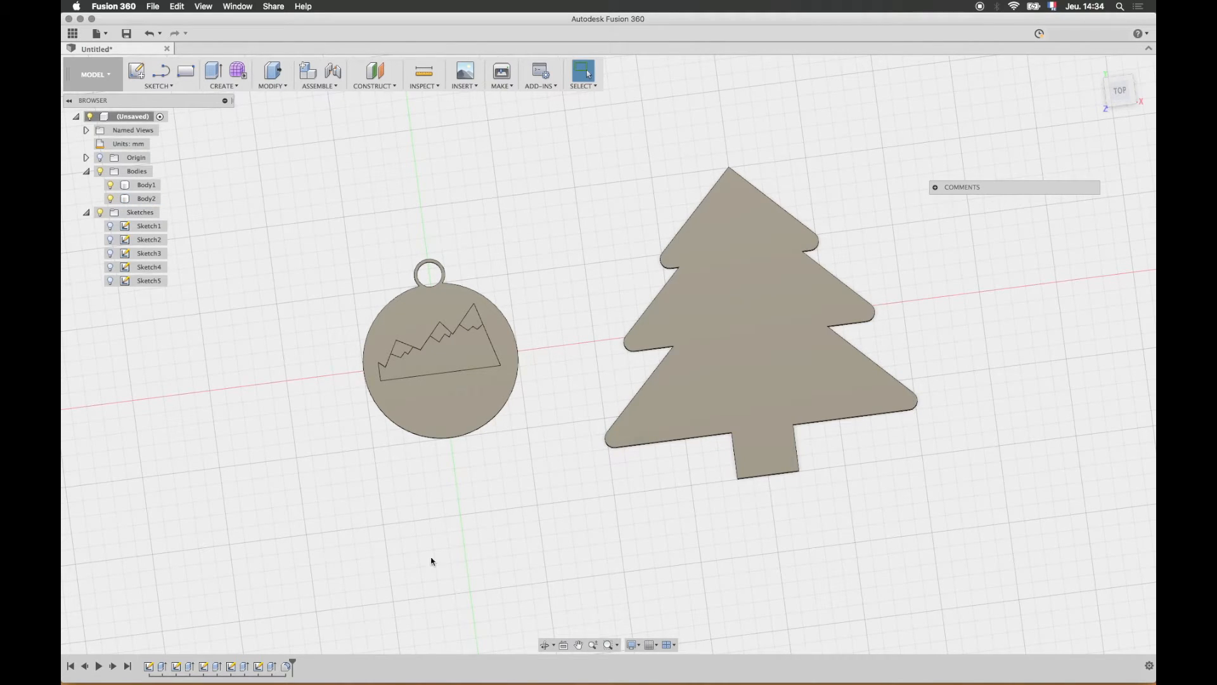
- Examine the fir tree's sketch and the fillet feature in the design history to compare how the branch tips are rounded
right_click(258, 665)
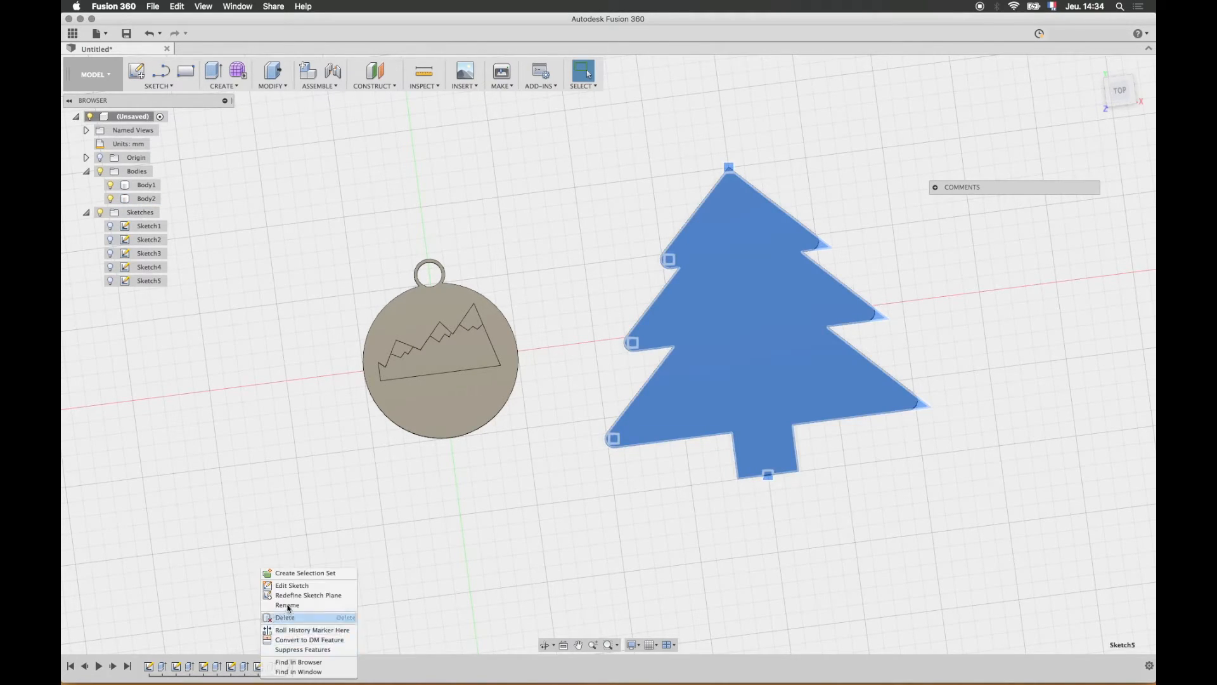
click(294, 586)
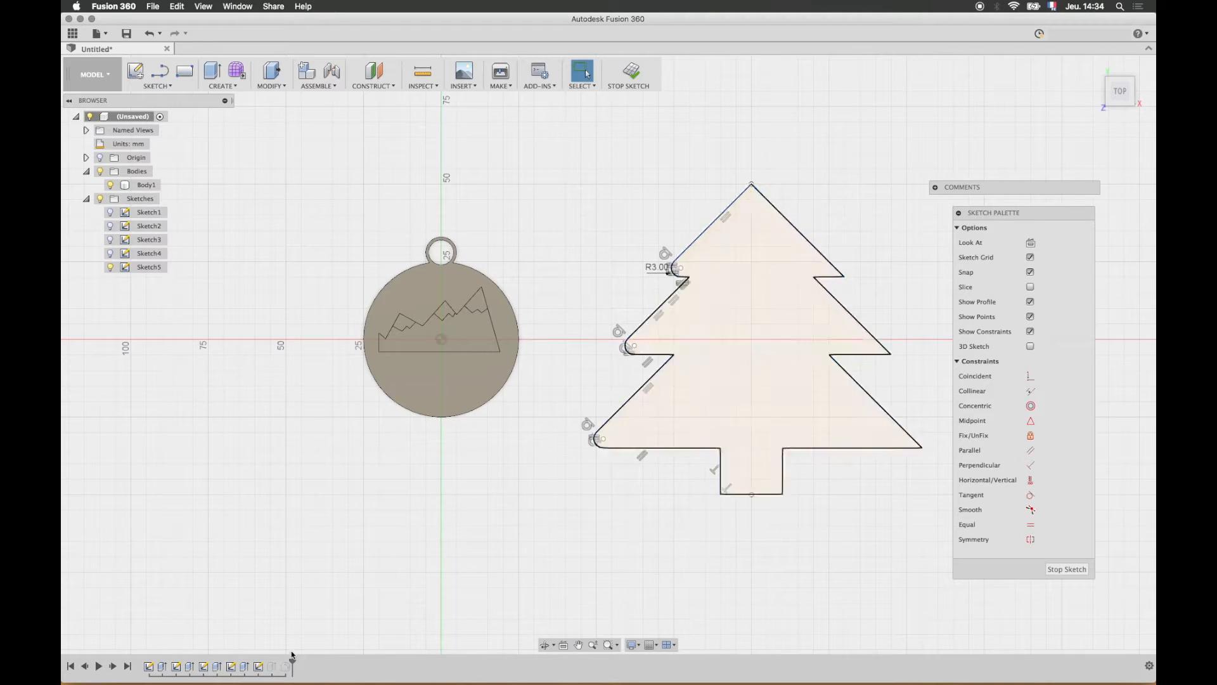
click(635, 76)
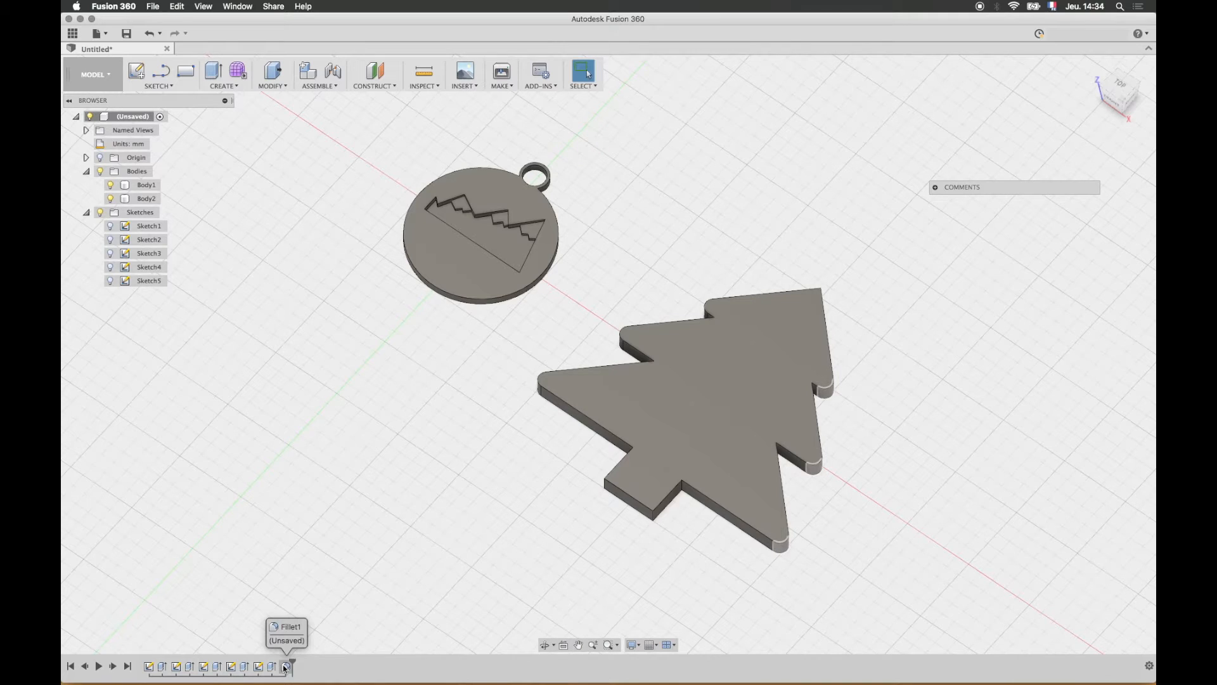
mouse_move(292, 664)
mouse_down()
mouse_move(263, 661)
mouse_move(292, 664)
mouse_up()
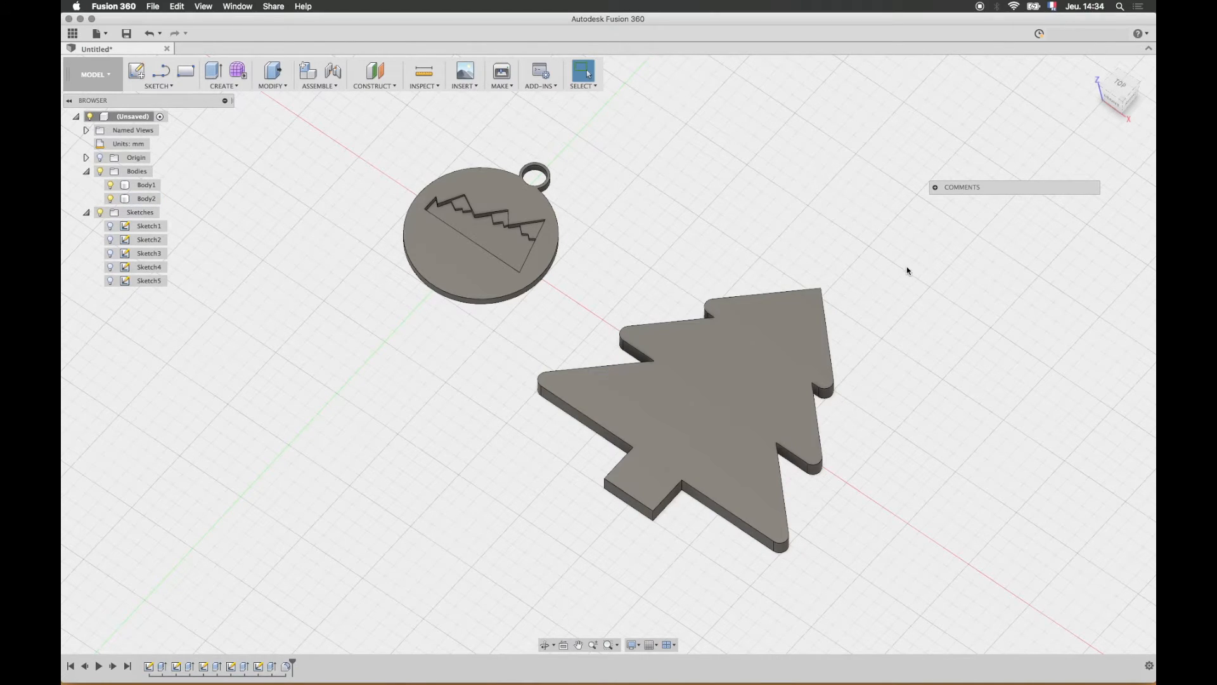
shift+middle_drag(753, 378, 662, 388)
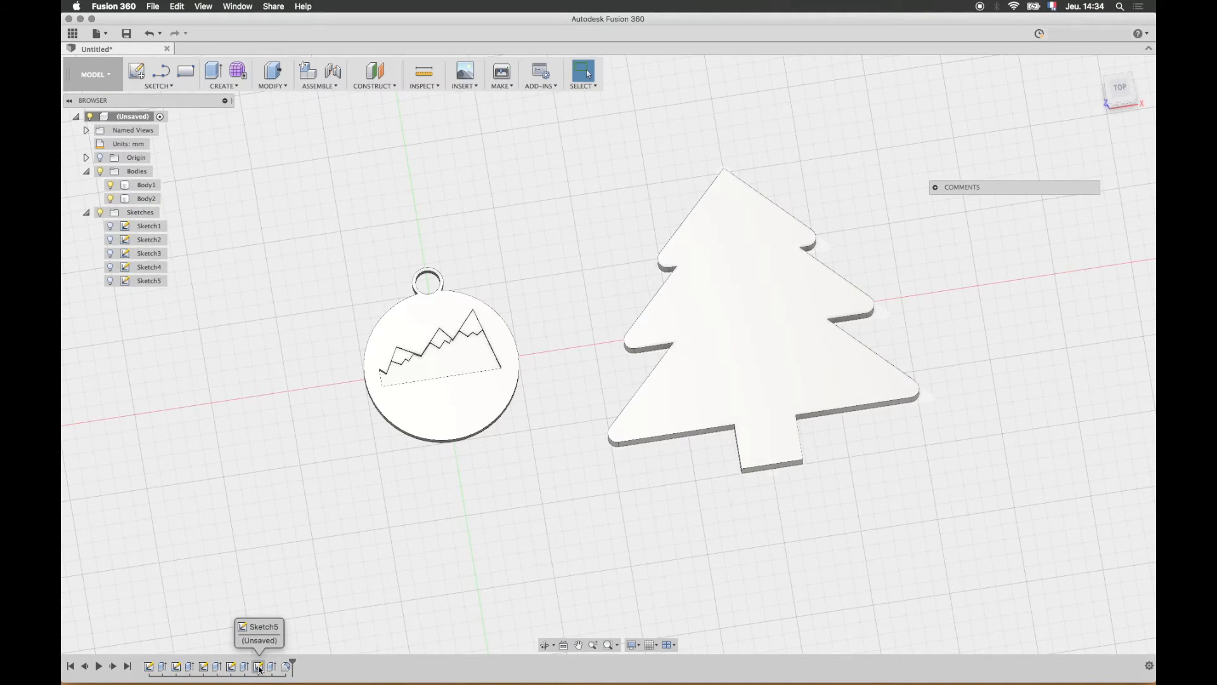
- Reopen the fir tree's sketch and draw a 10 mm diameter circle centred just above the tree's tip
right_click(258, 667)
click(295, 586)
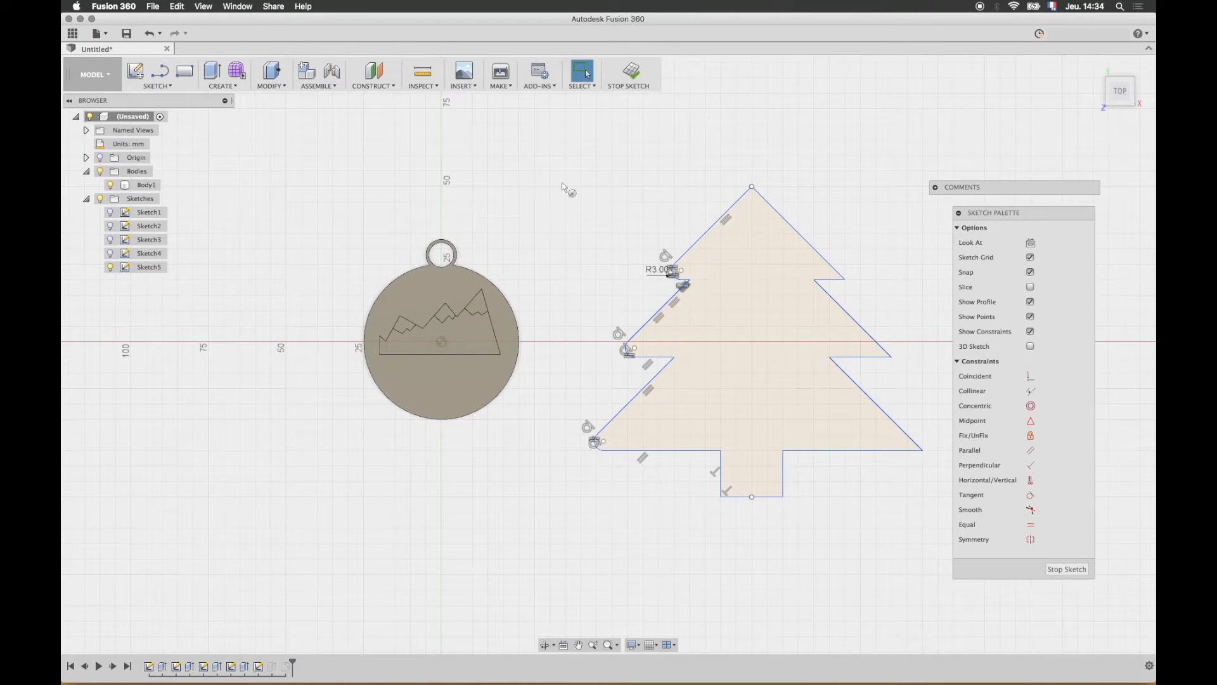
key(c)
scroll(750, 172, up, 5)
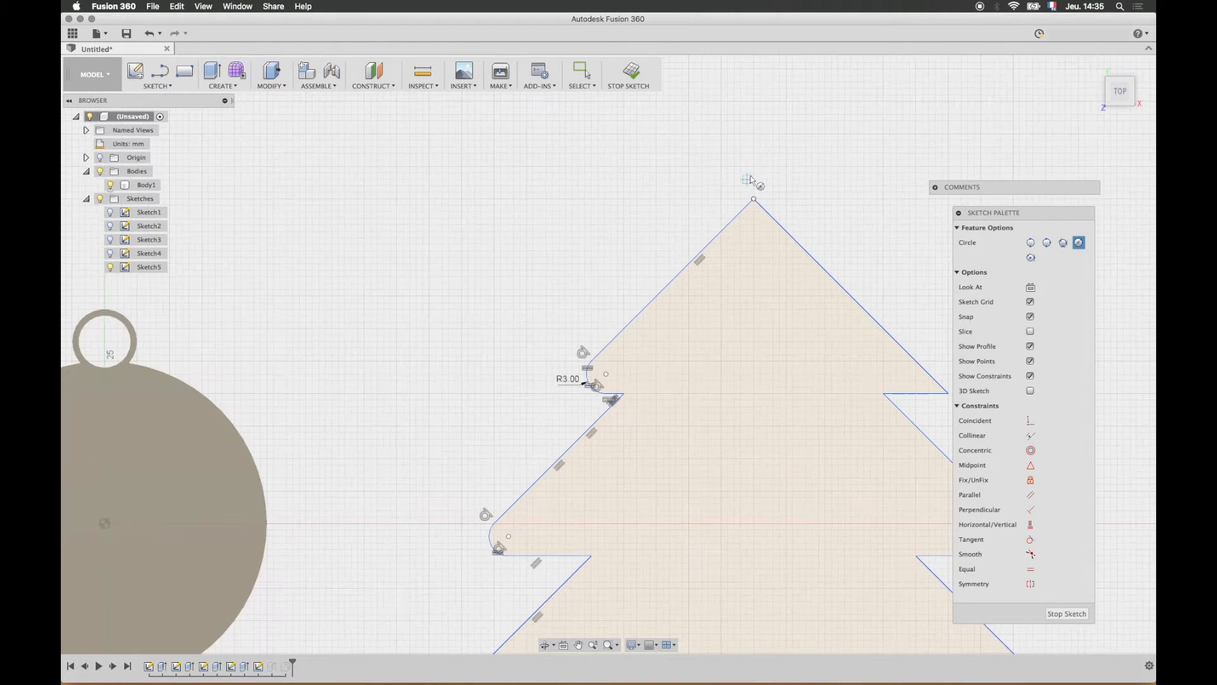
click(754, 179)
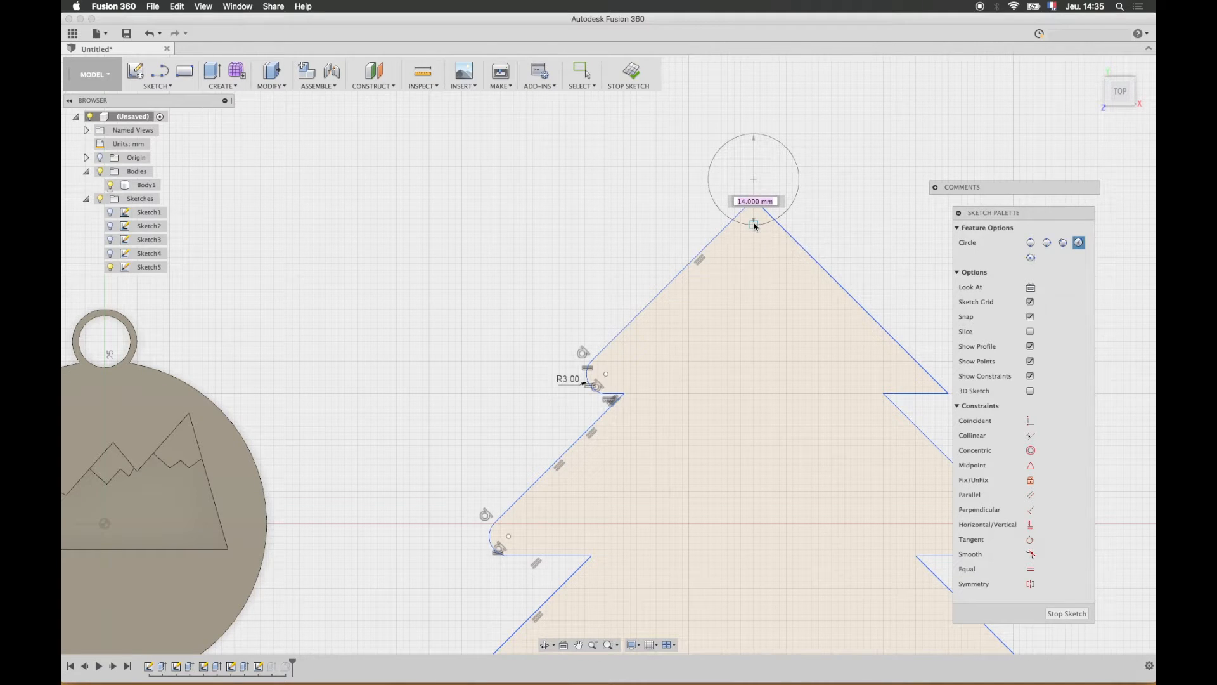
text(10)
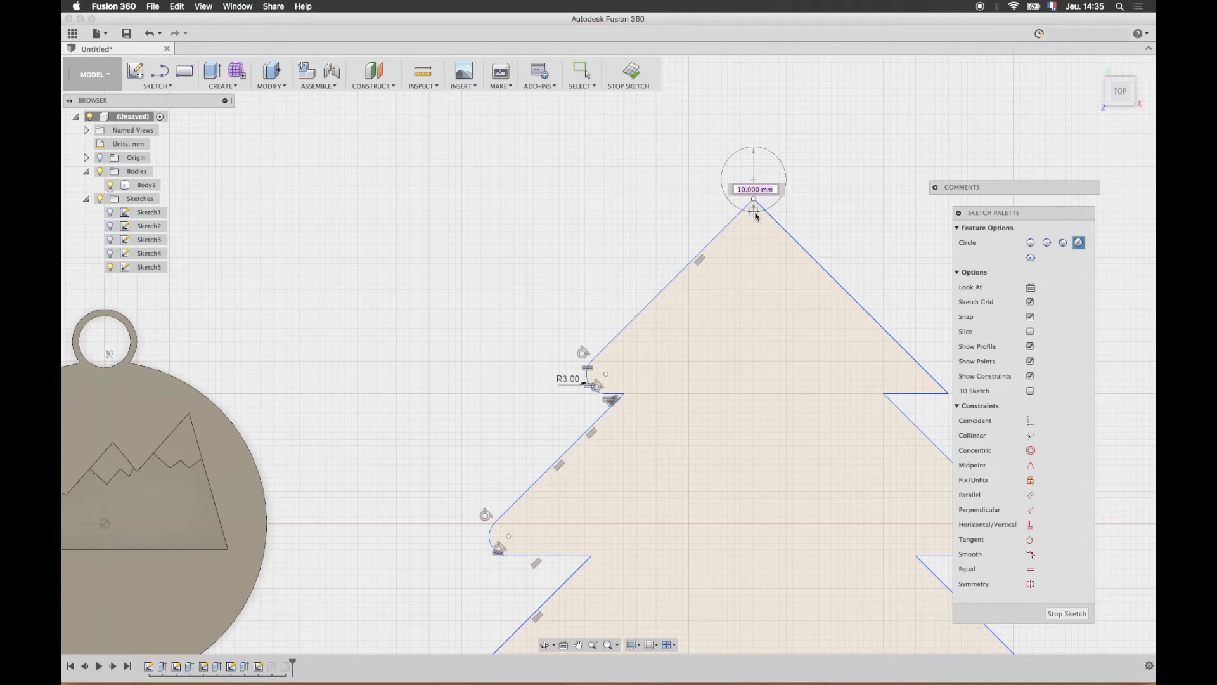
key(Return)
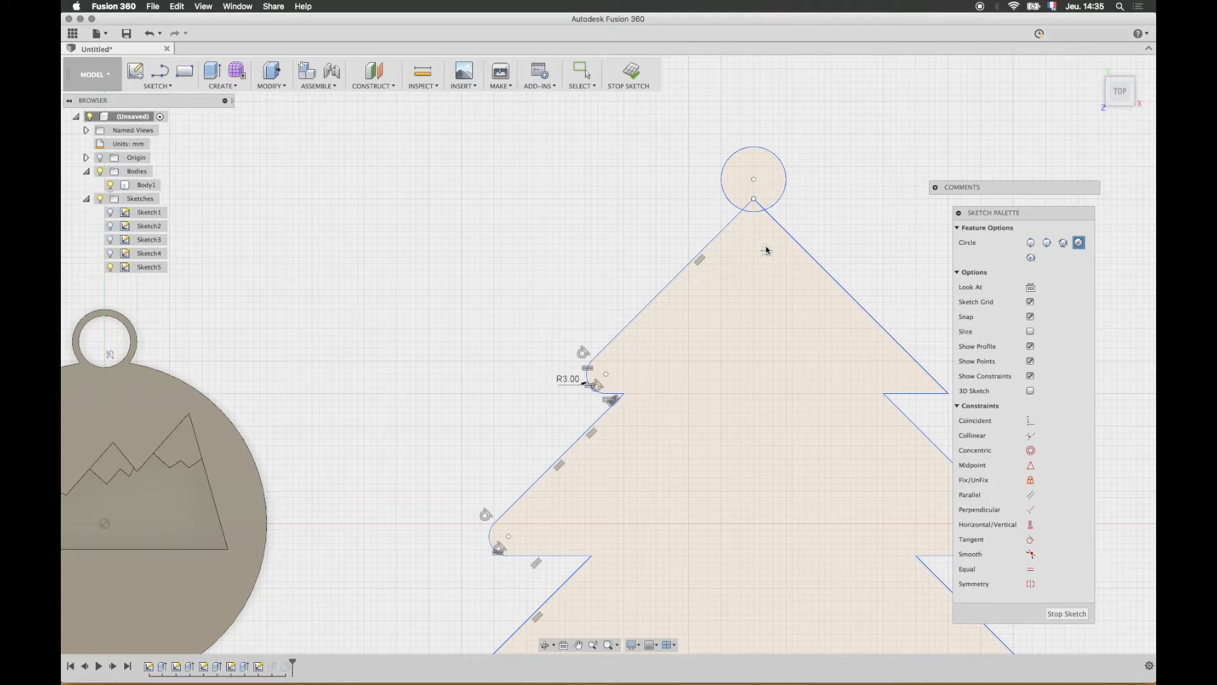
- Trim the circle's lower arc and the two line ends inside it so the circle merges with the tree, and finish the sketch
key(t)
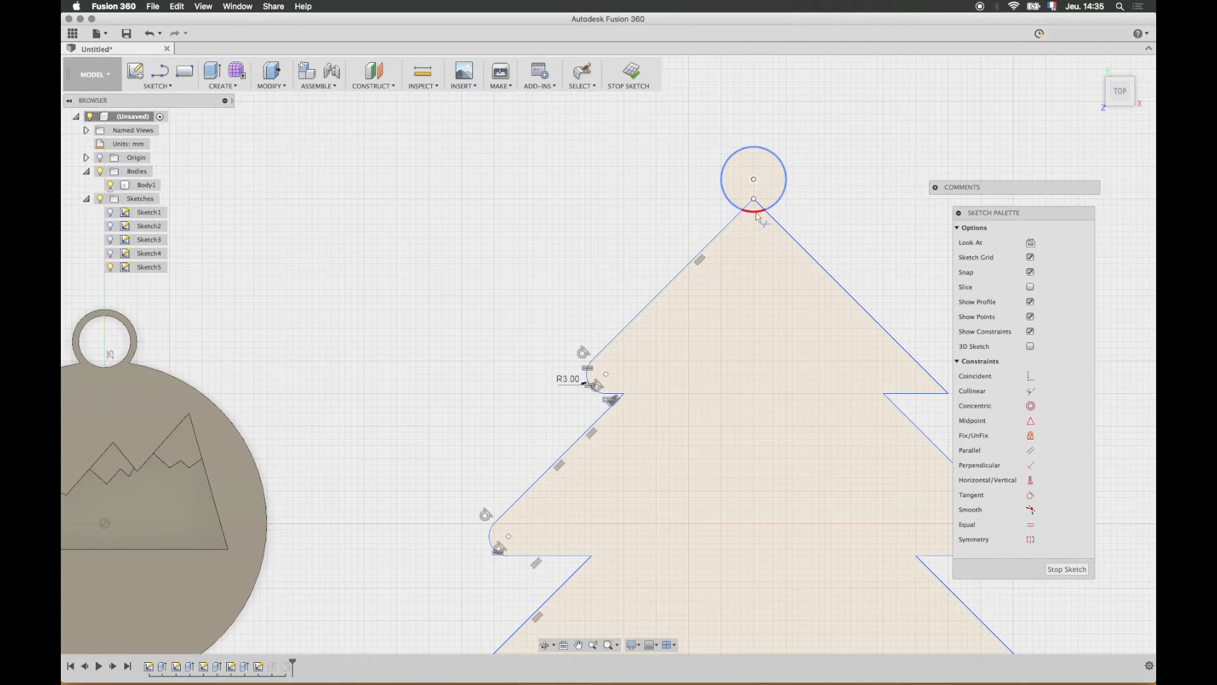
click(759, 204)
click(750, 202)
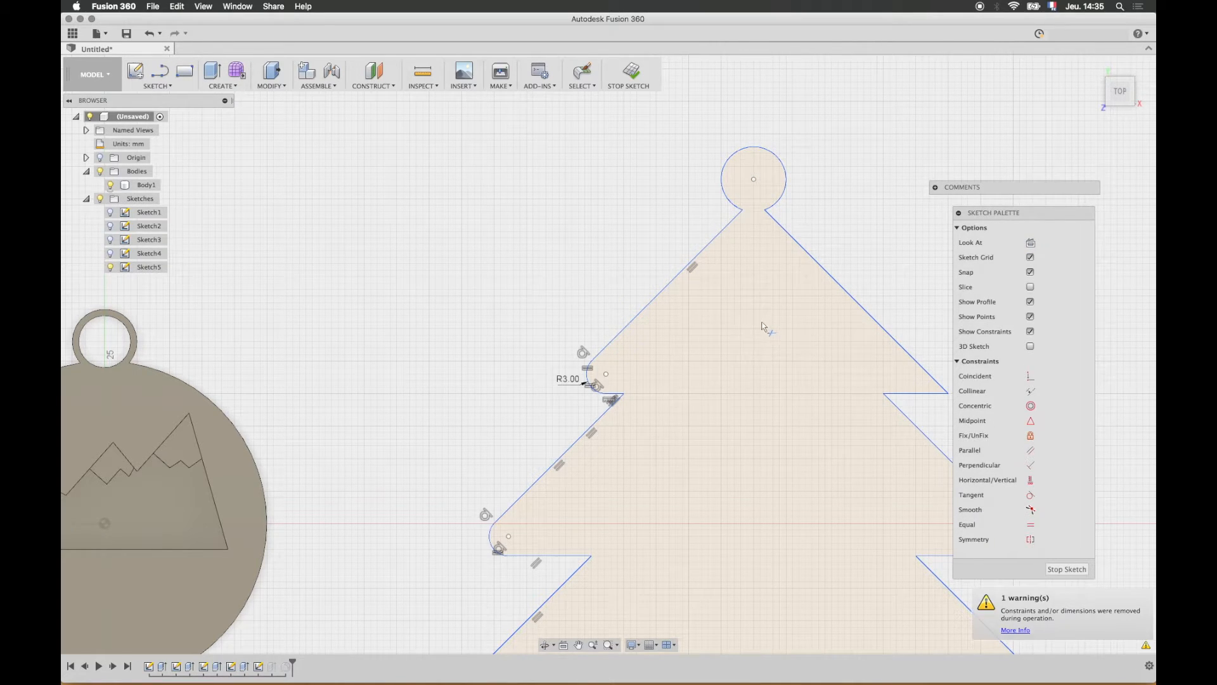
click(630, 73)
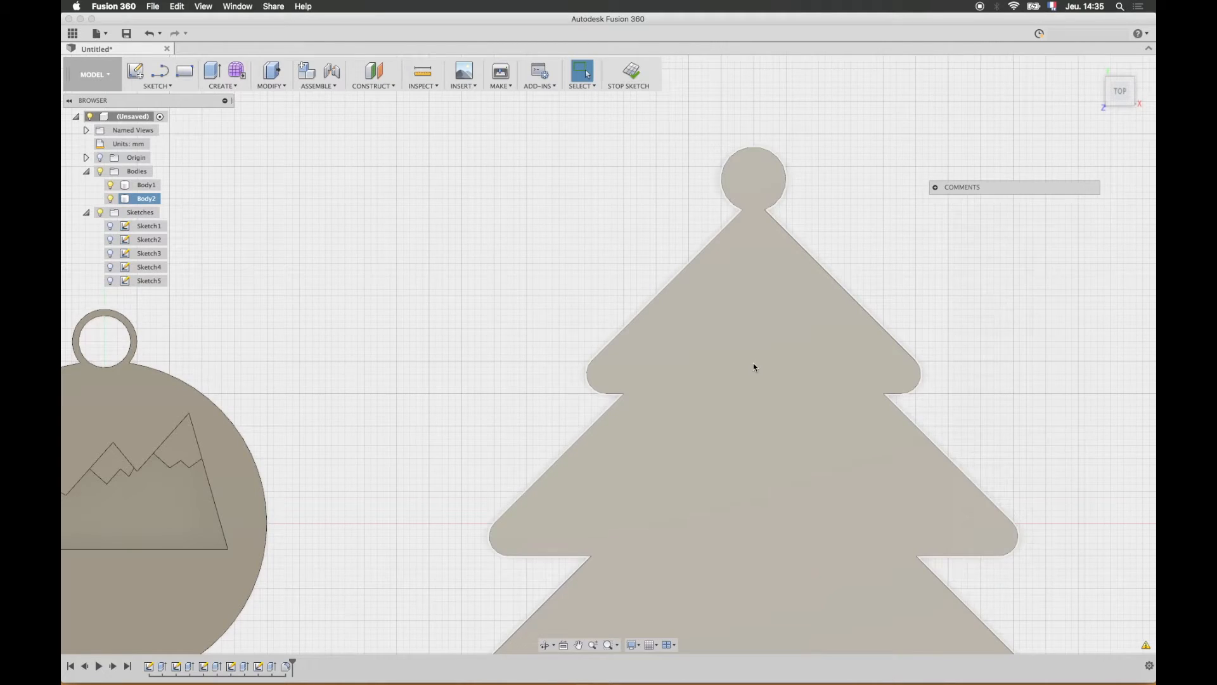
- Start a sketch on the fir tree's upper face and draw a 7 mm diameter circle centred in the round hanging tab
click(767, 188)
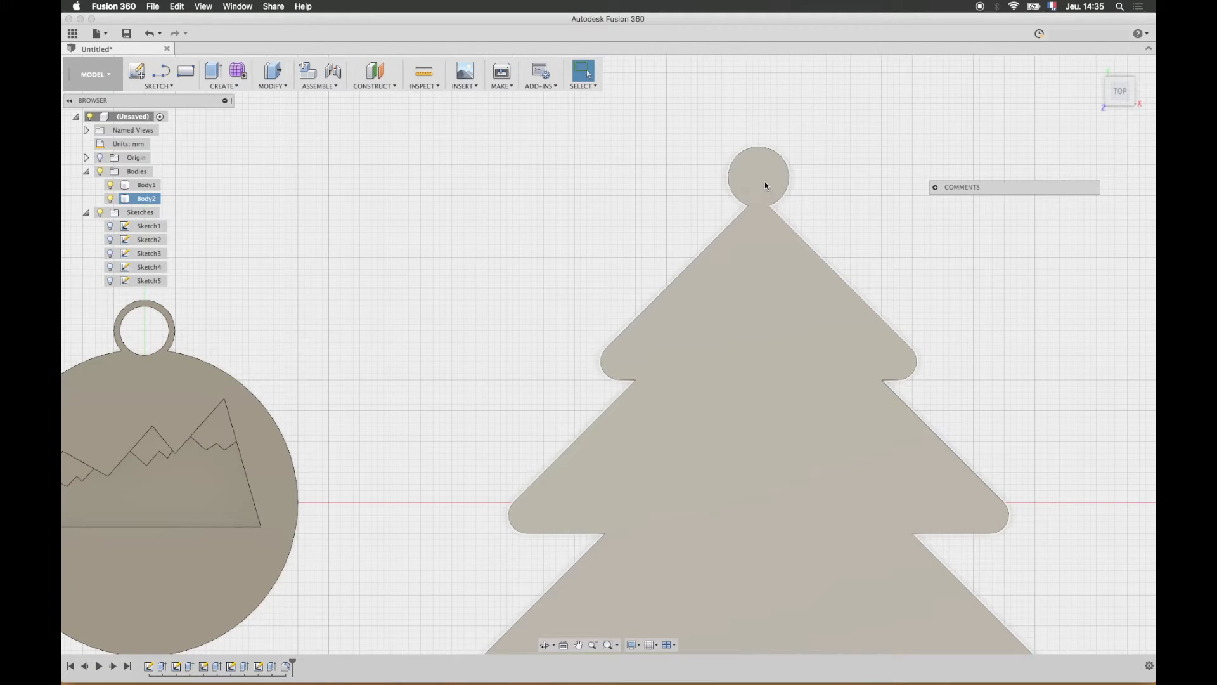
scroll(761, 174, up, 3)
shift+middle_drag(796, 425, 756, 405)
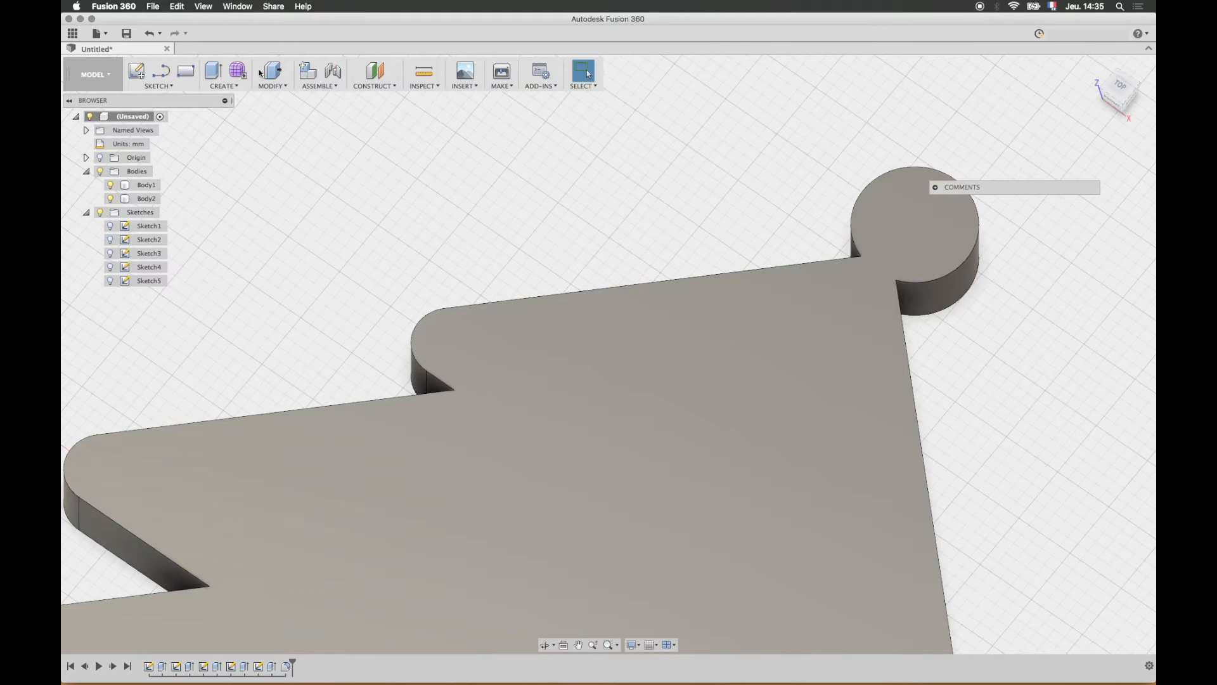
click(136, 71)
click(913, 244)
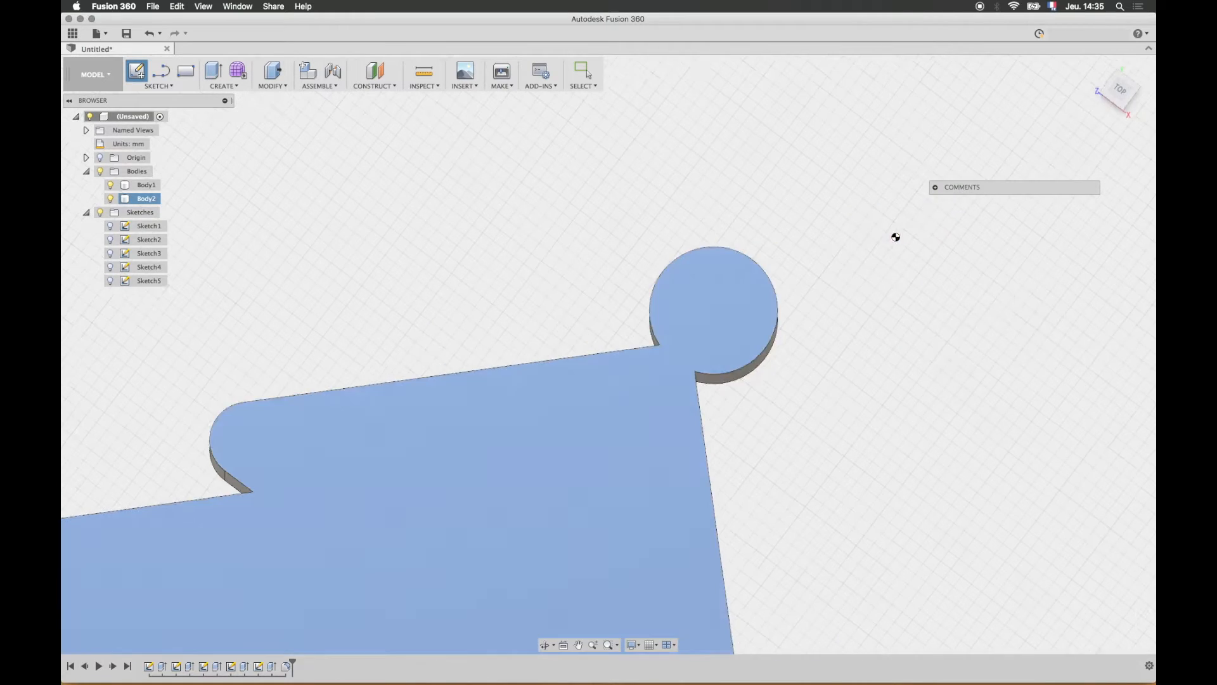
click(894, 235)
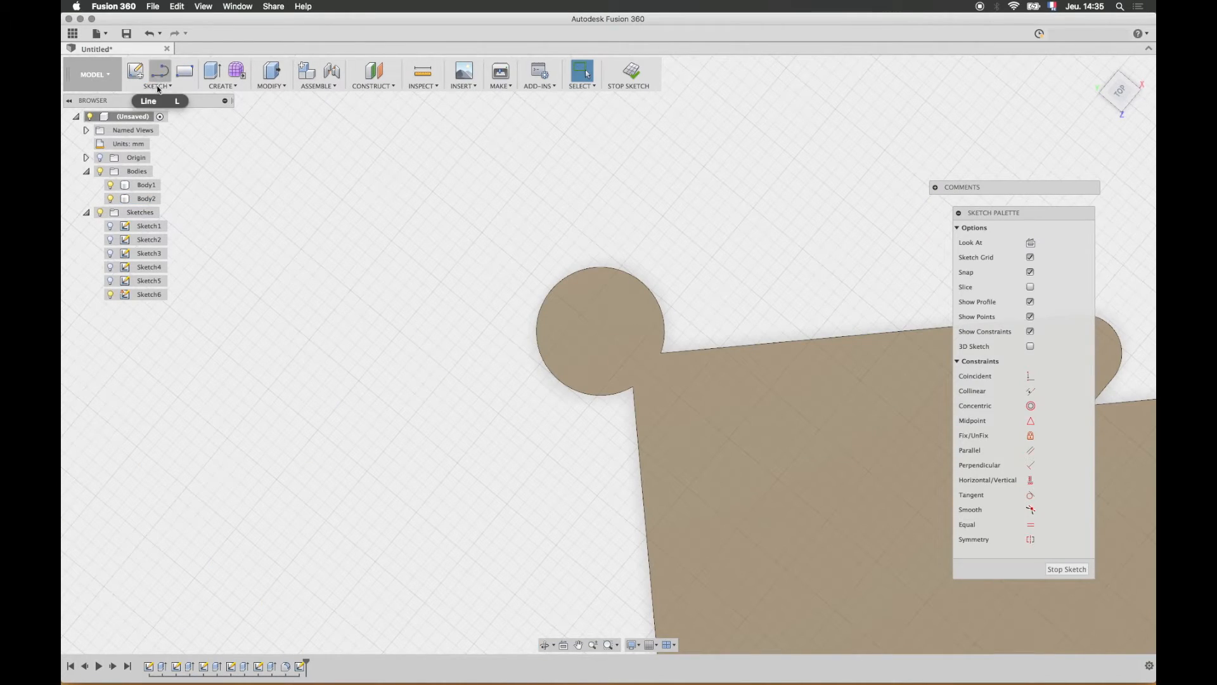
key(c)
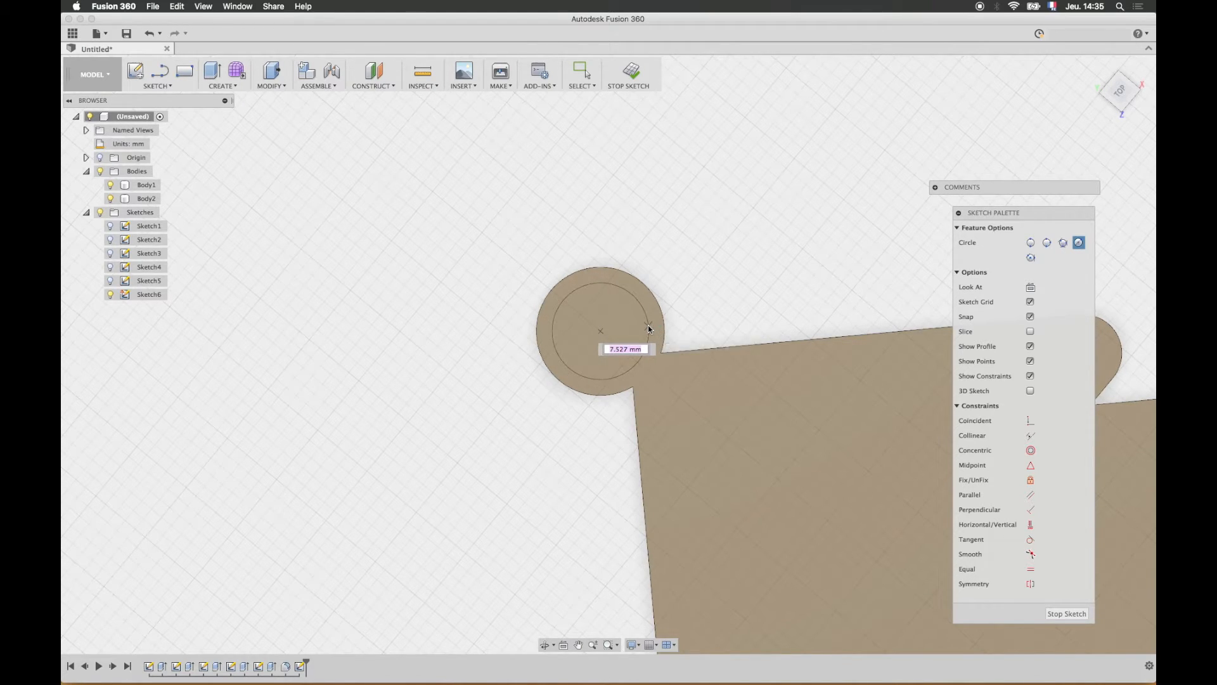
text(7)
key(Tab)
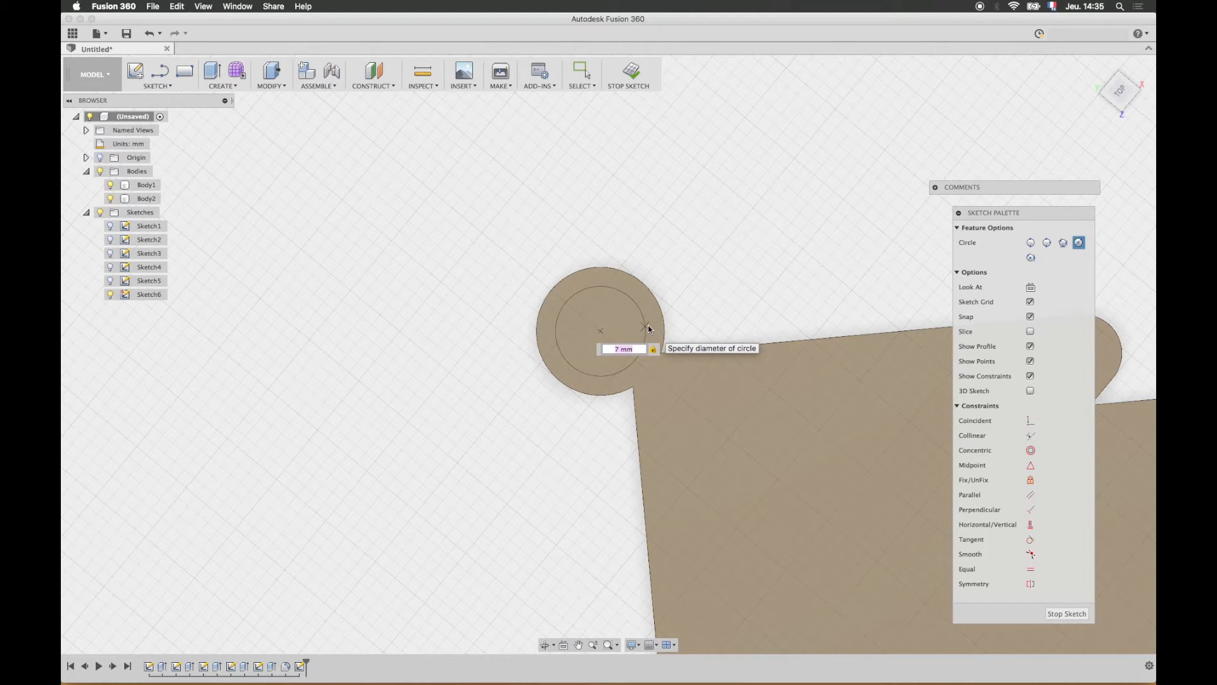
key(Return)
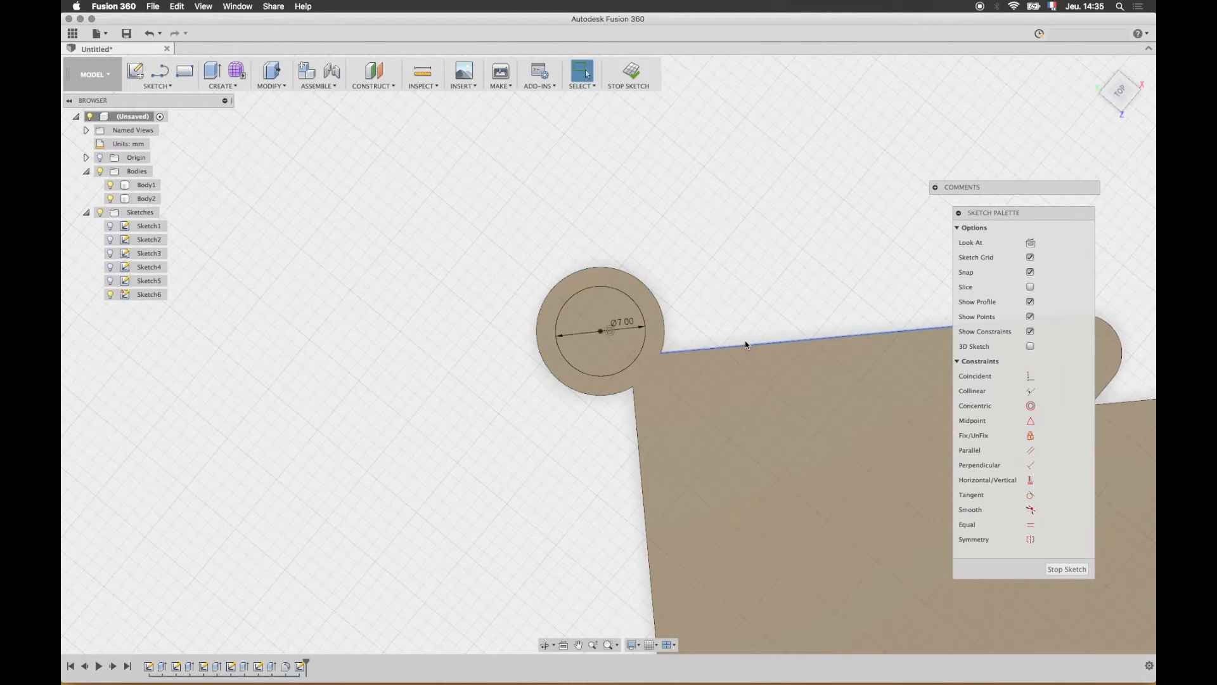
- Extrude the 7 mm circle downward through the hanging tab as a cut about 9.8 mm deep, starting from an offset plane
shift+middle_drag(746, 343, 709, 307)
click(212, 70)
click(669, 271)
shift+middle_drag(930, 372, 923, 307)
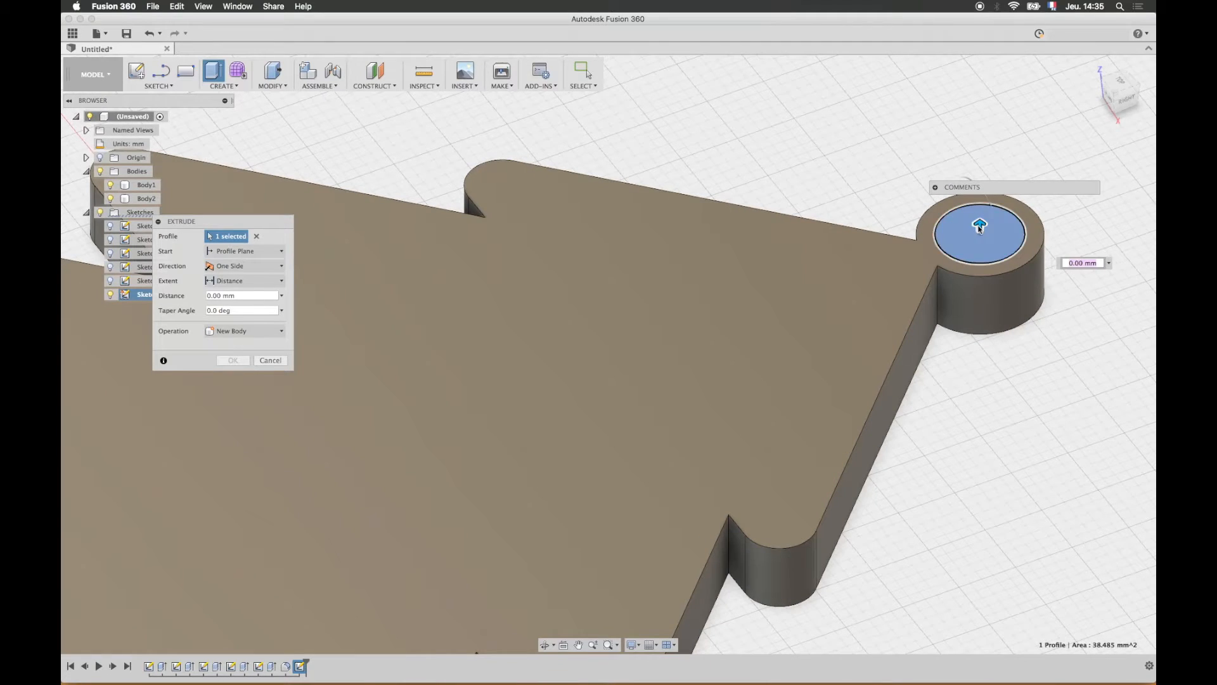
drag(980, 225, 982, 342)
shift+middle_drag(988, 428, 979, 409)
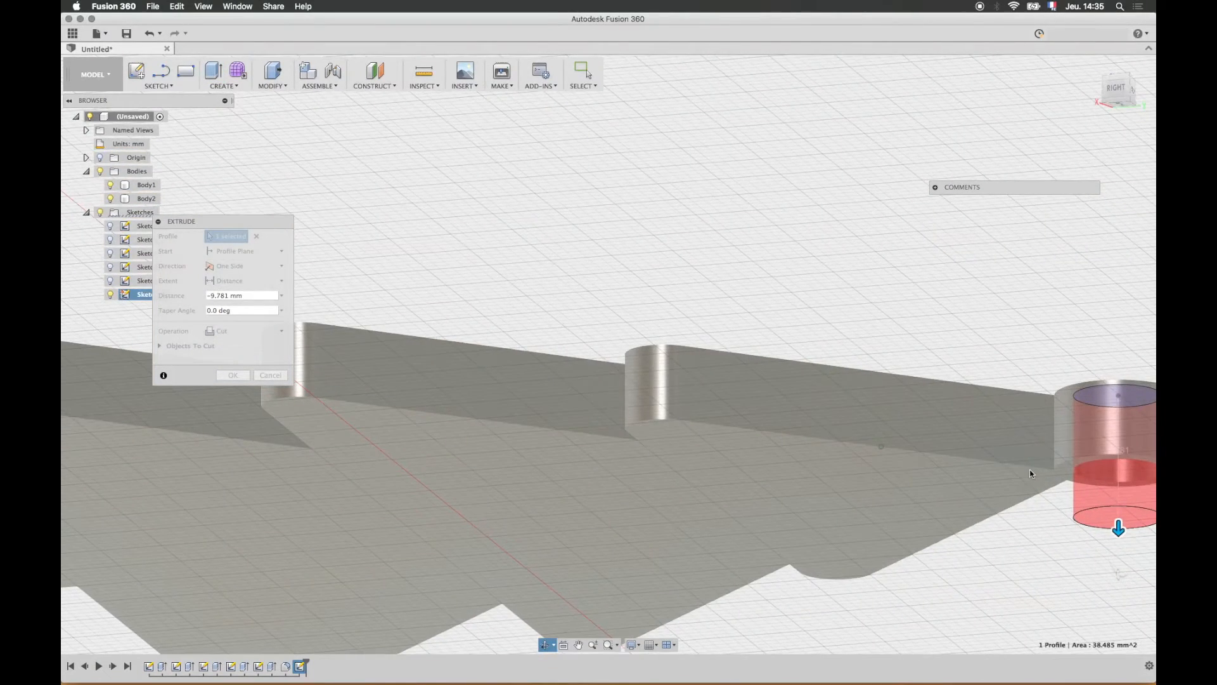
click(246, 251)
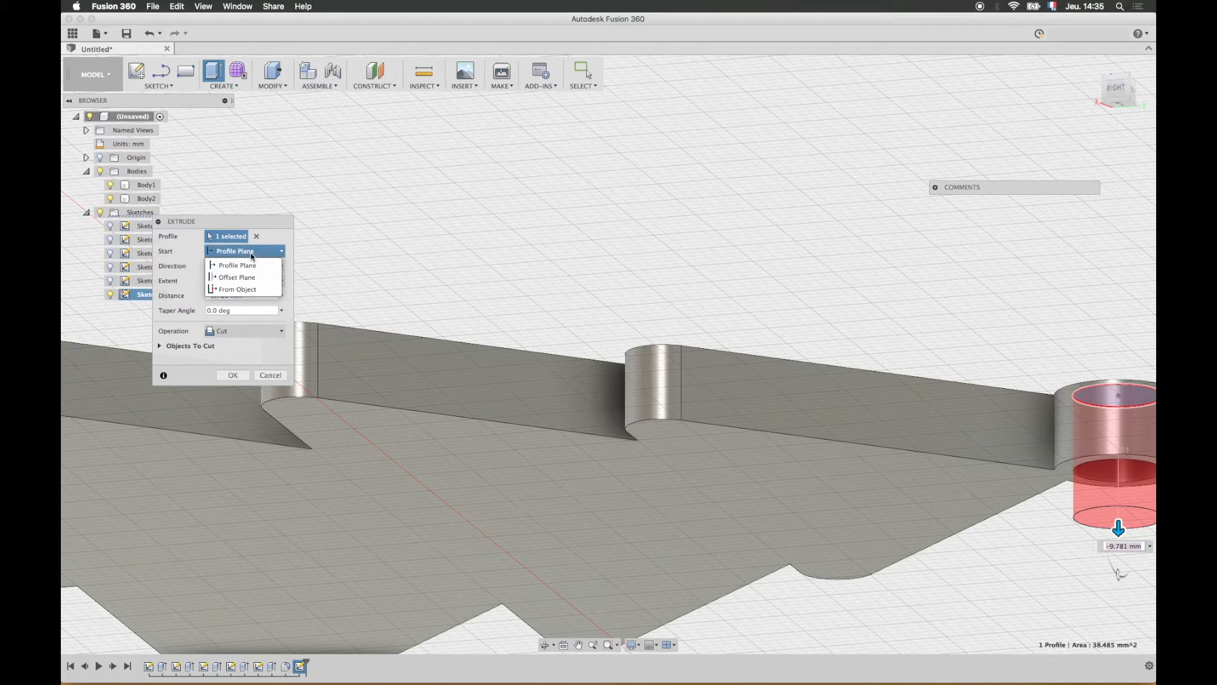
click(249, 278)
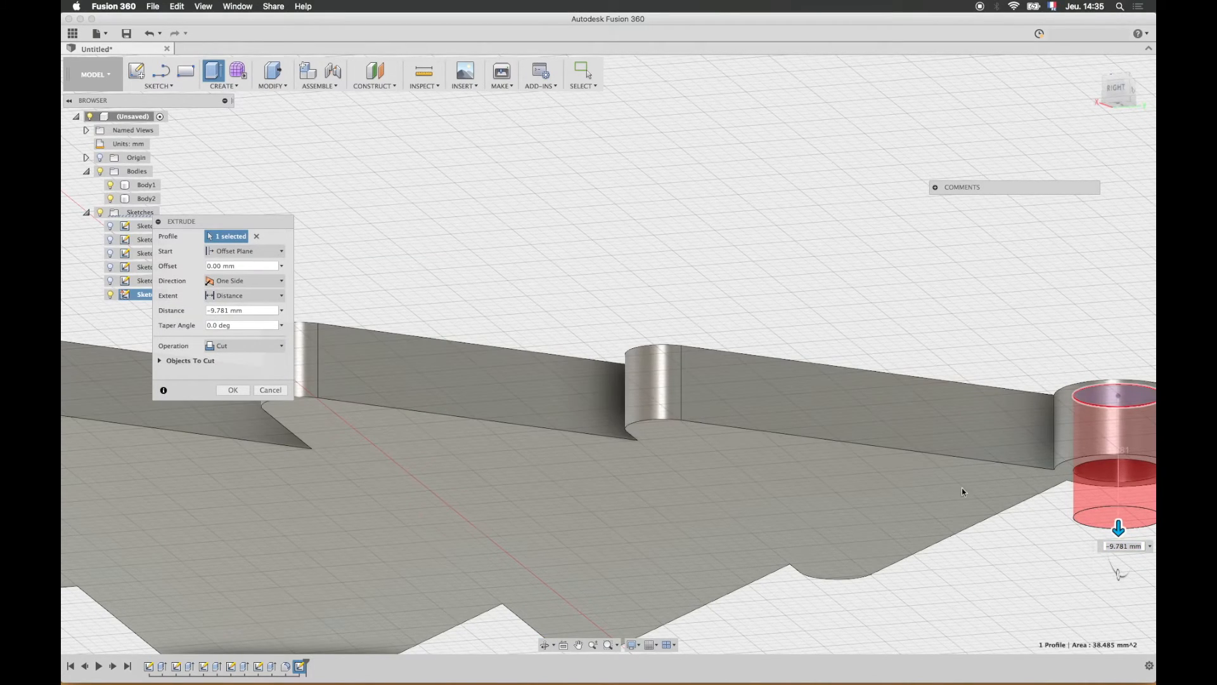
- Set the hole's cut distance to -3 mm, apply the extrusion, and undo it
middle_drag(1049, 464, 693, 414)
scroll(844, 414, up, 5)
scroll(812, 412, up, 3)
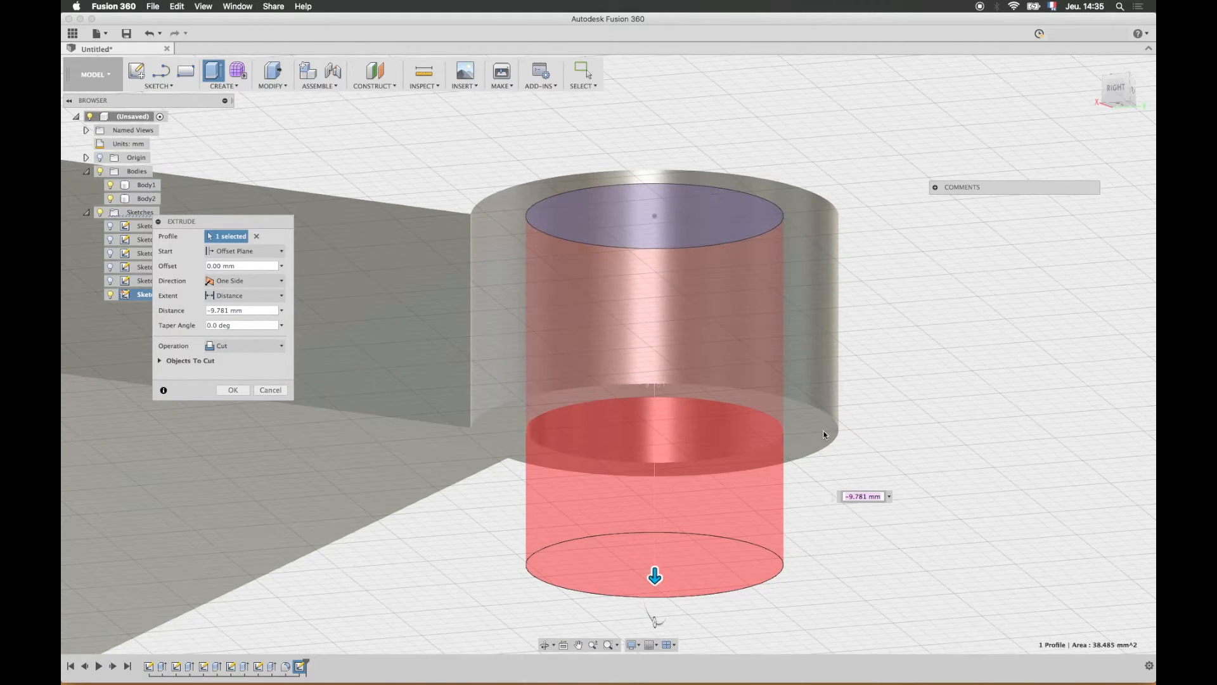
scroll(821, 429, up, 2)
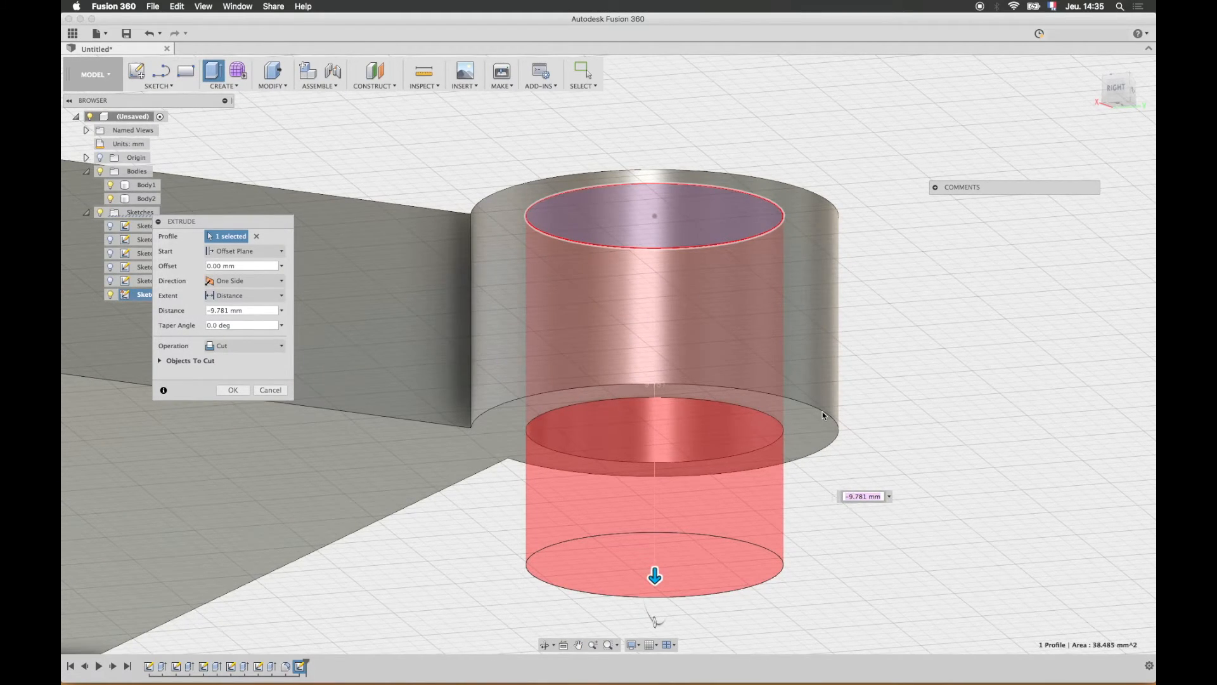
key(BackSpace)
text(-3)
key(Return)
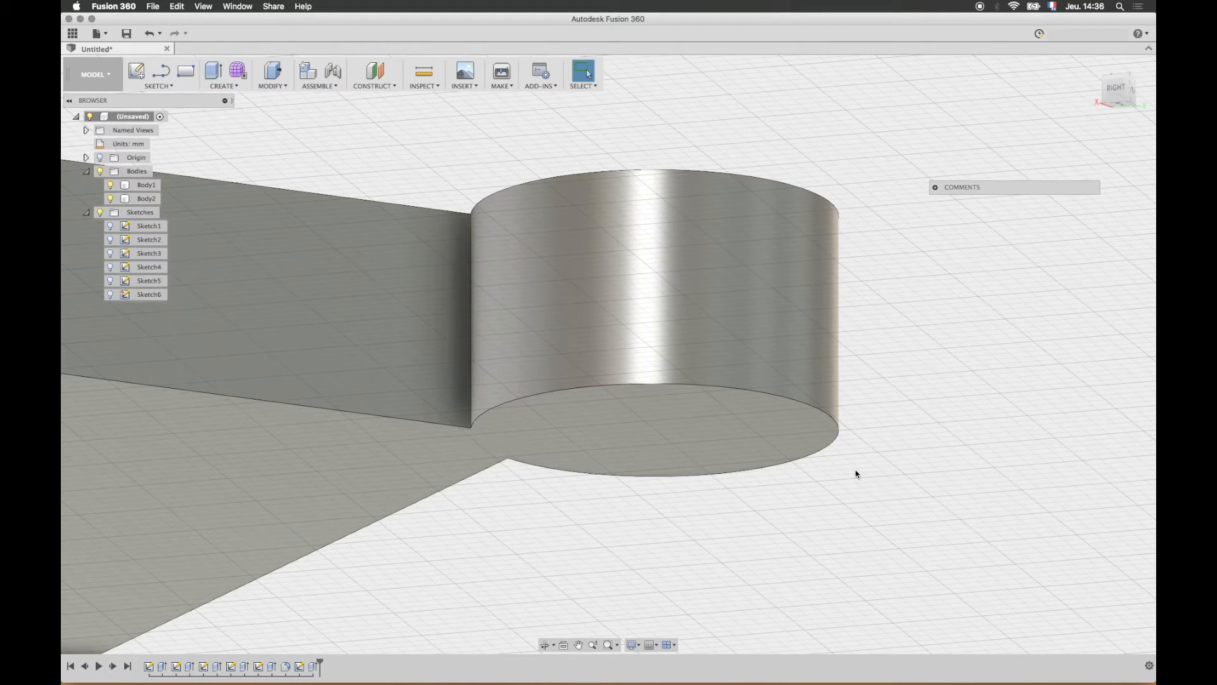
shift+middle_drag(666, 329, 709, 397)
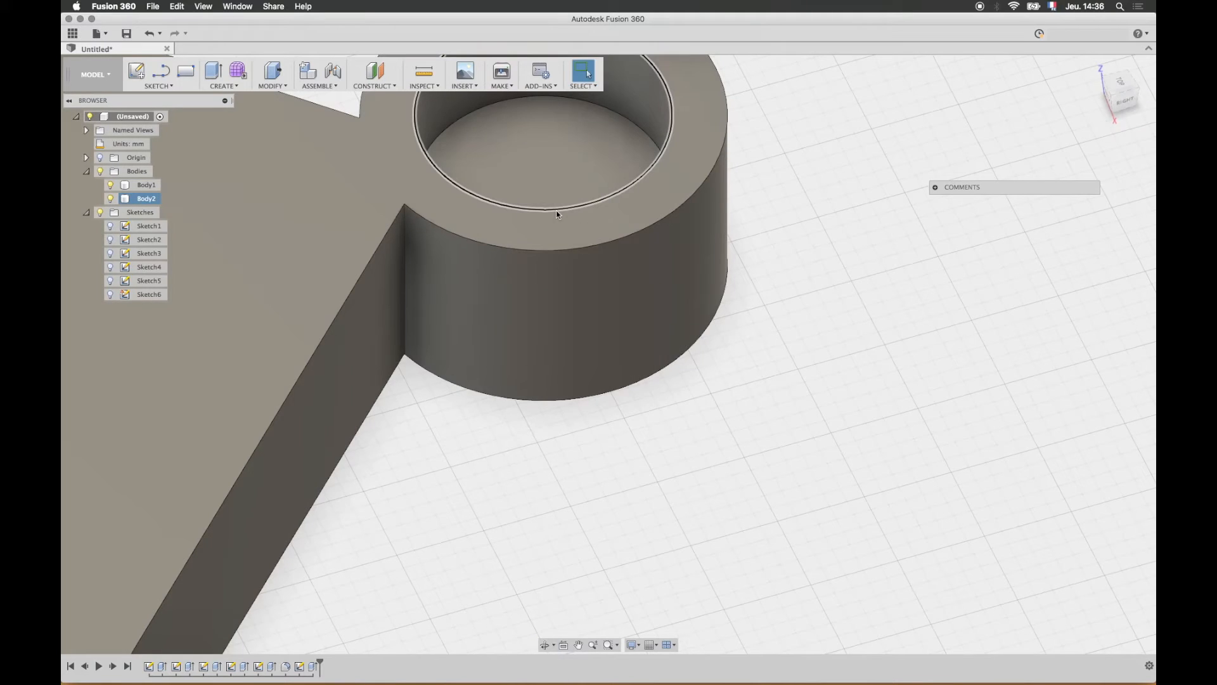
key(super+z)
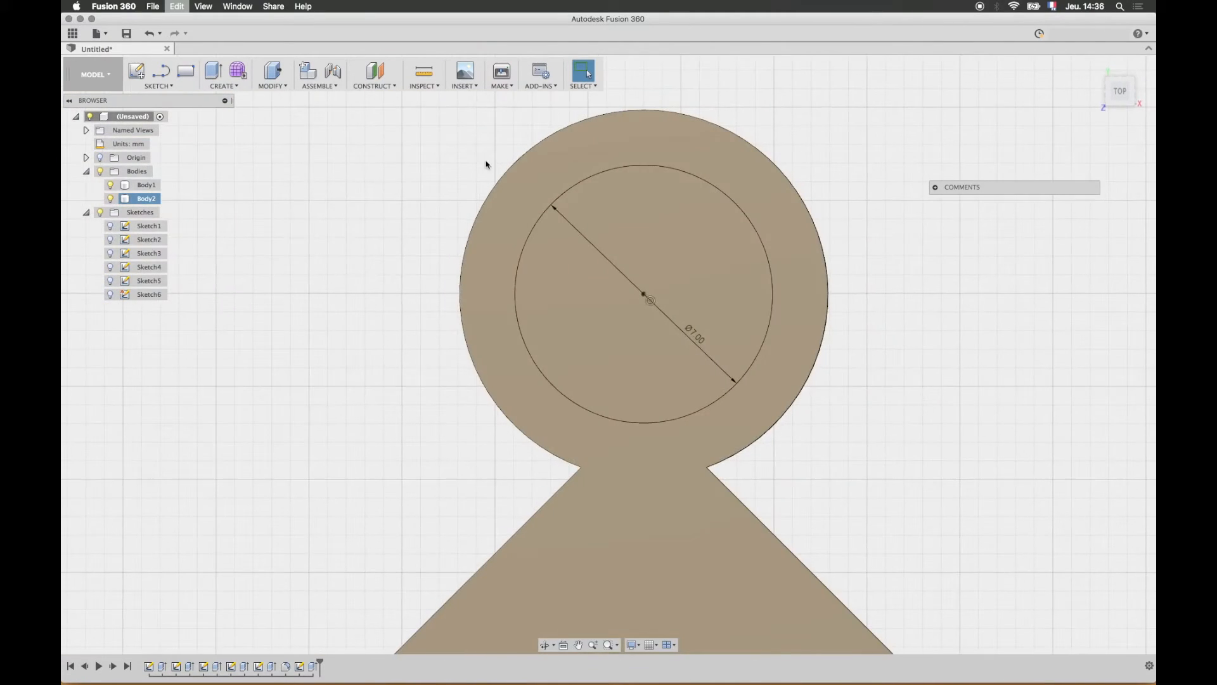
- Try to cut the tab's 7 mm circle about 6.4 mm downward, with the extrusion starting from an offset plane
click(214, 72)
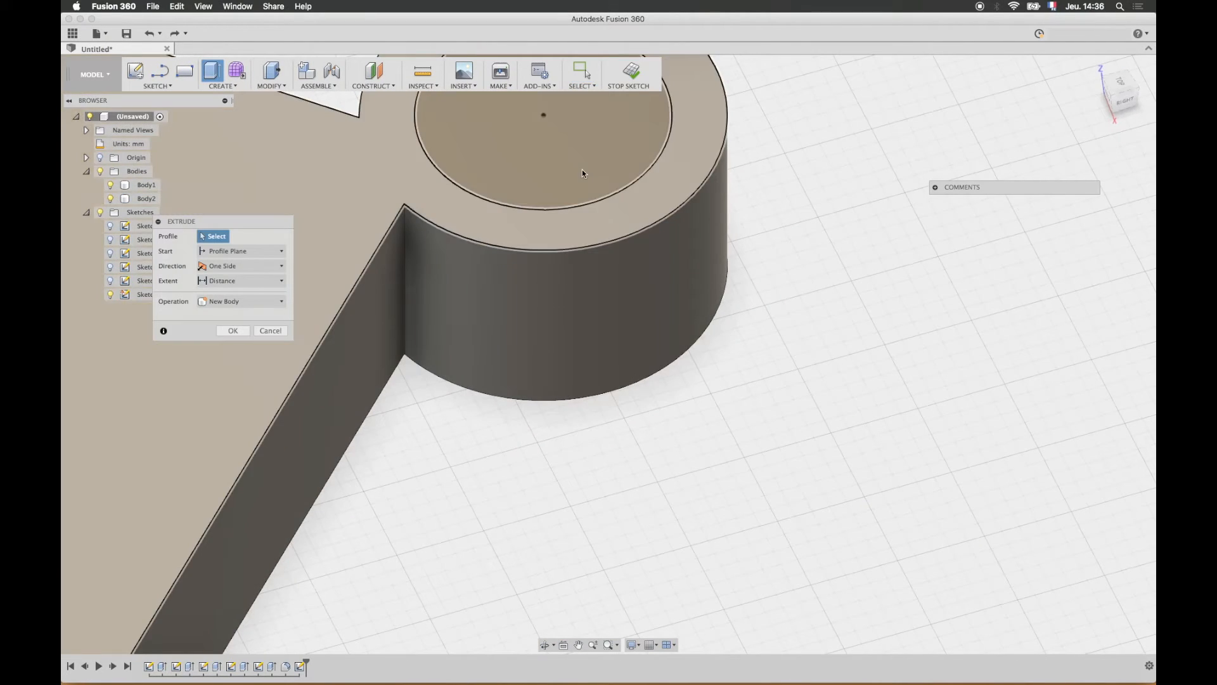
click(580, 163)
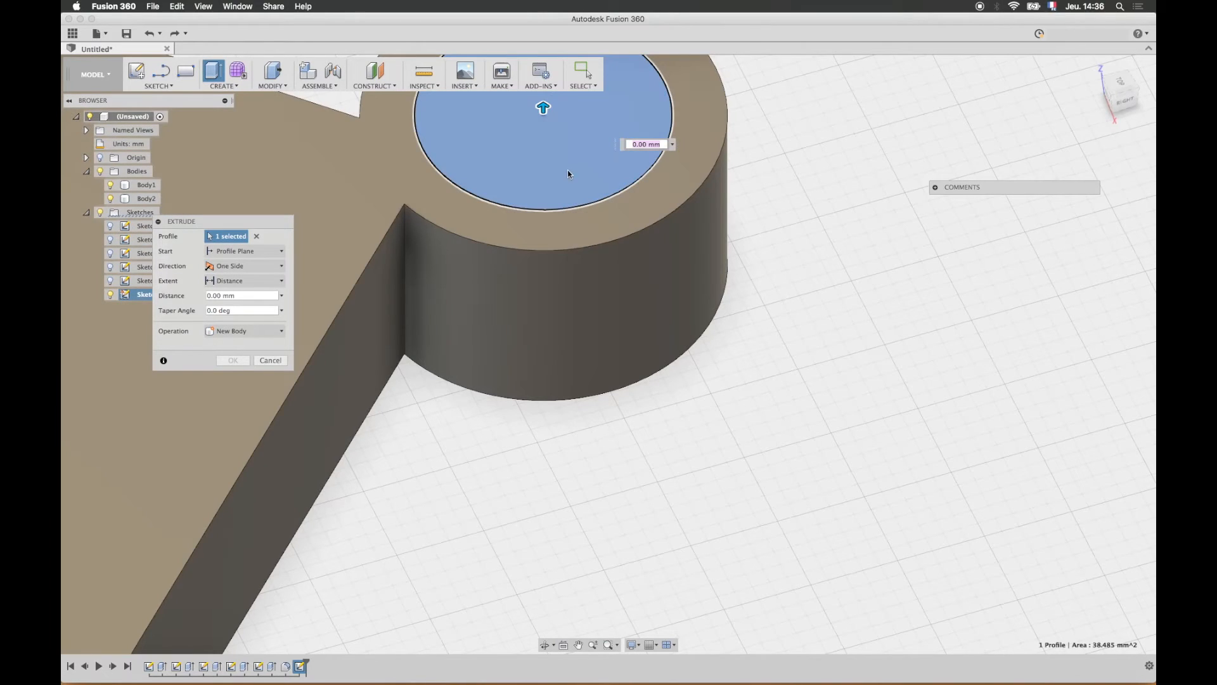
click(1130, 99)
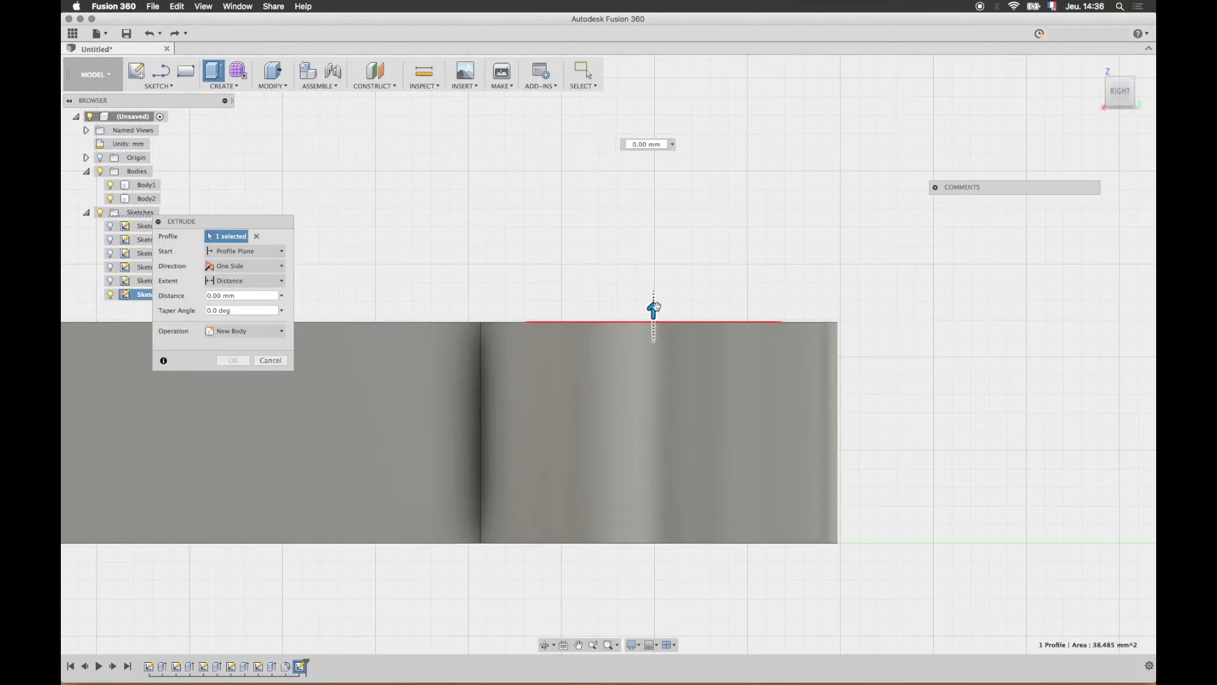
drag(654, 309, 802, 532)
shift+middle_drag(802, 533, 806, 466)
click(241, 251)
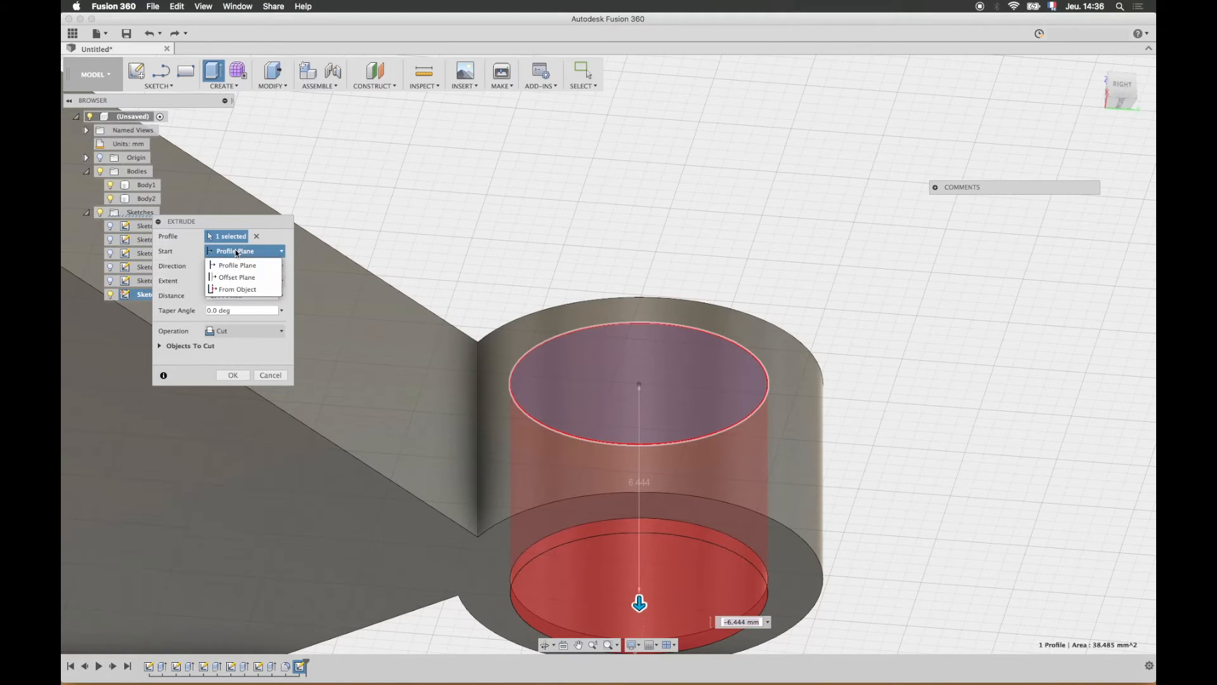
click(241, 278)
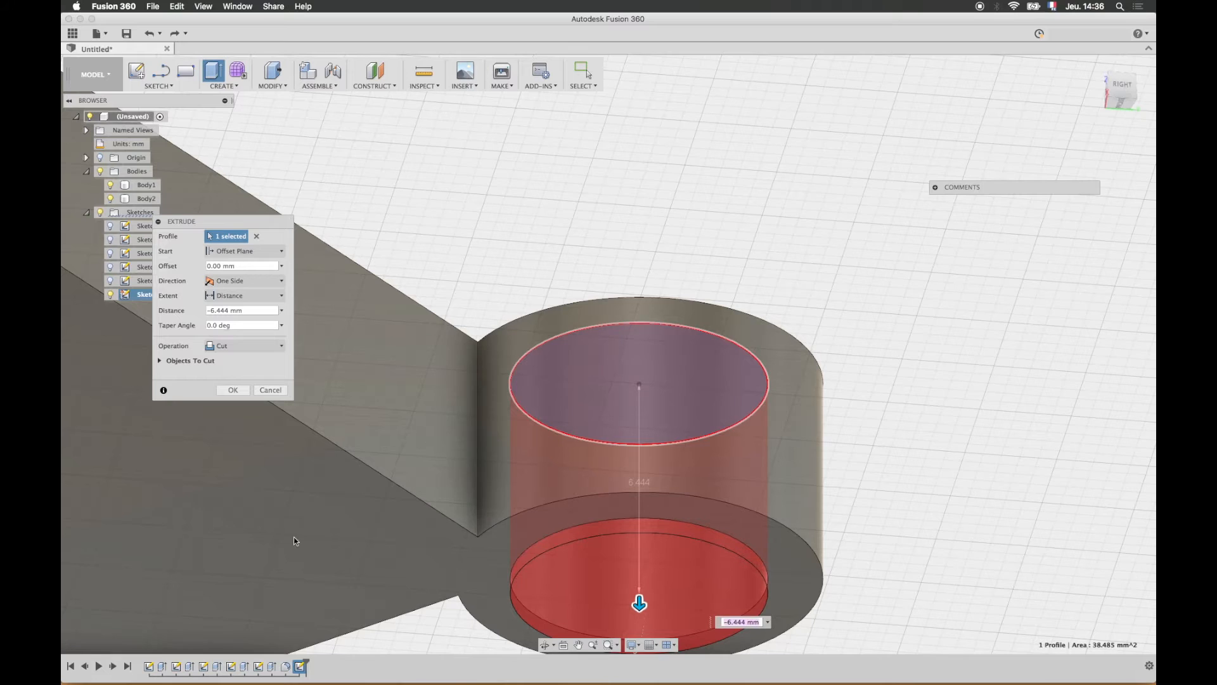
shift+middle_drag(391, 450, 518, 389)
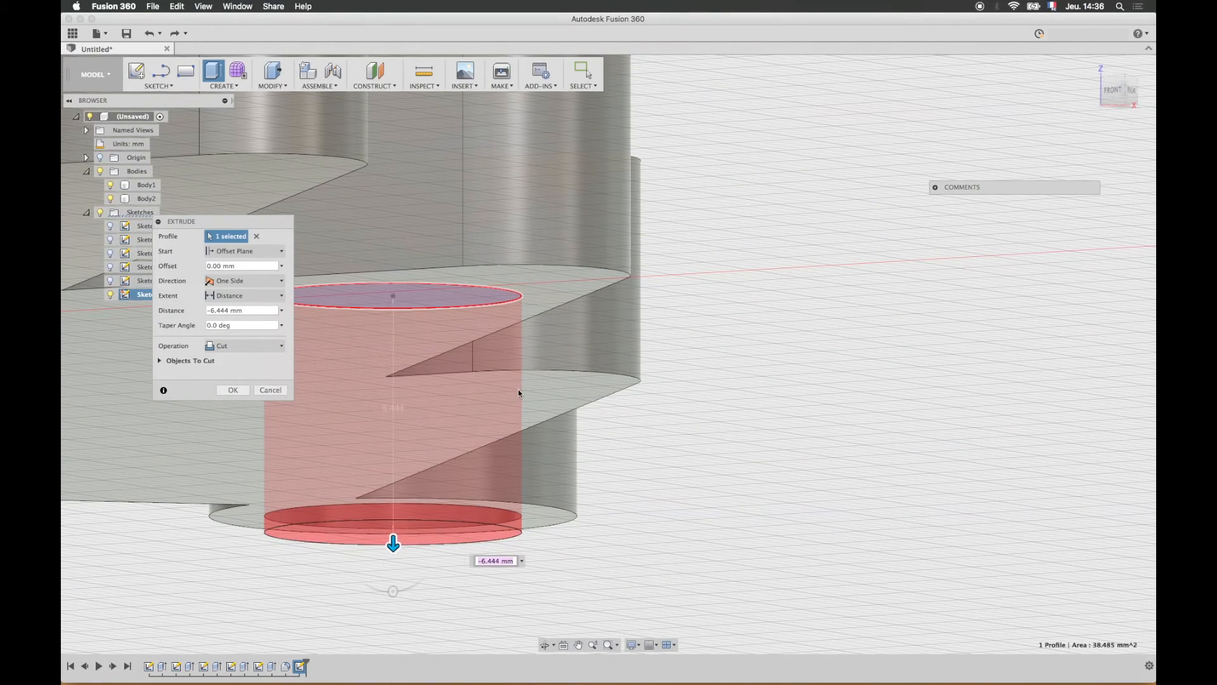
shift+middle_drag(747, 465, 709, 474)
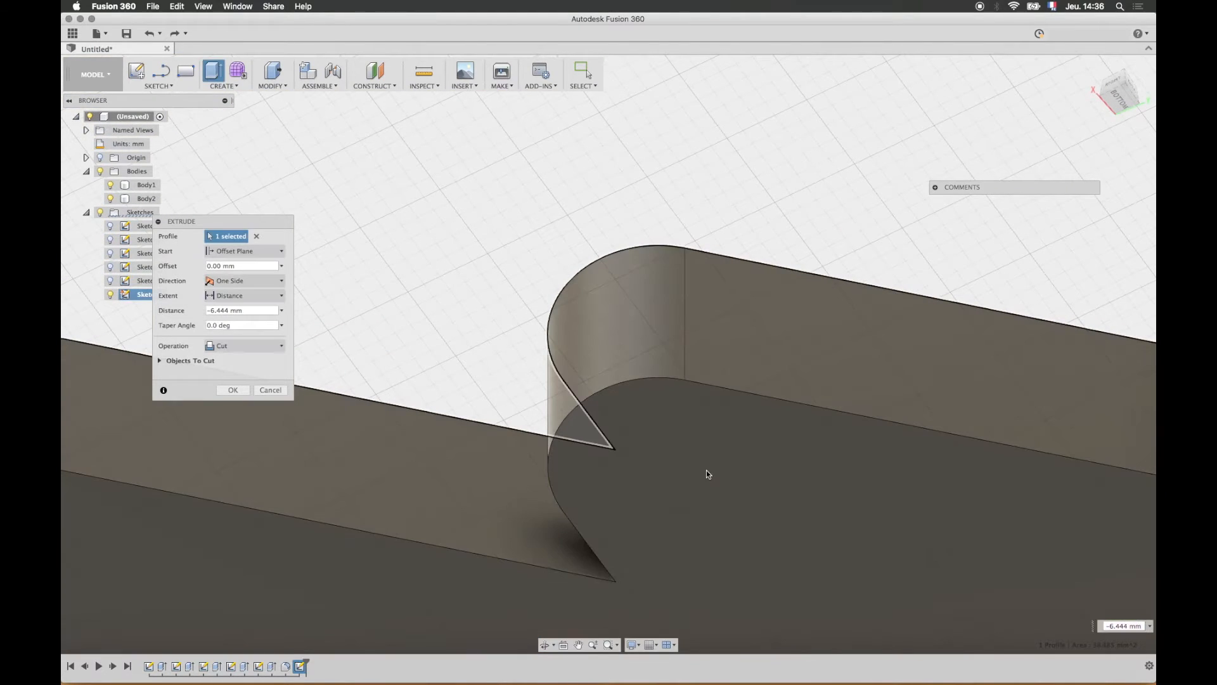
click(706, 470)
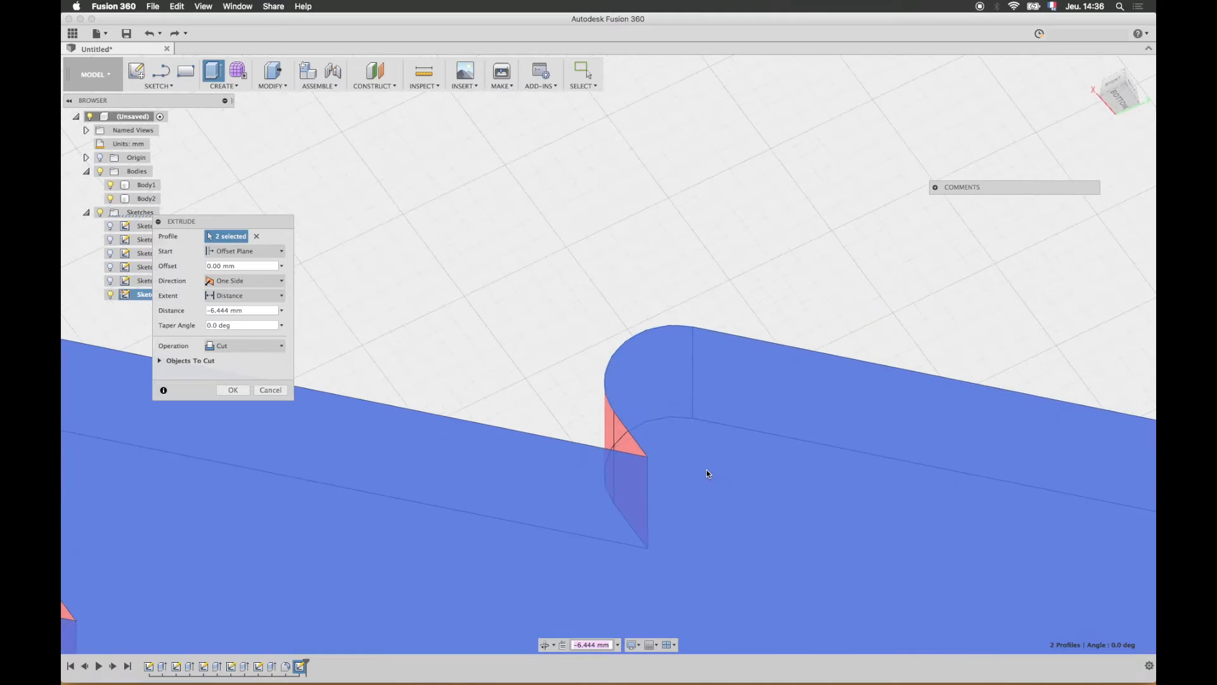
scroll(706, 470, down, 5)
middle_drag(1008, 516, 907, 353)
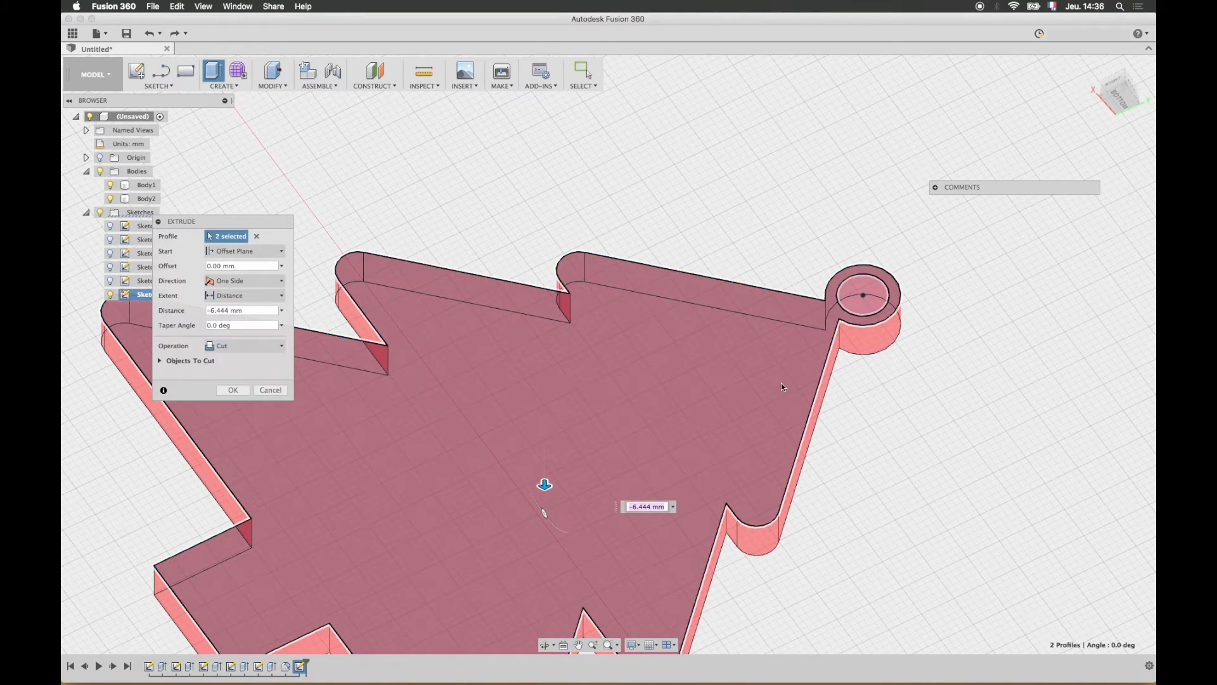
click(259, 252)
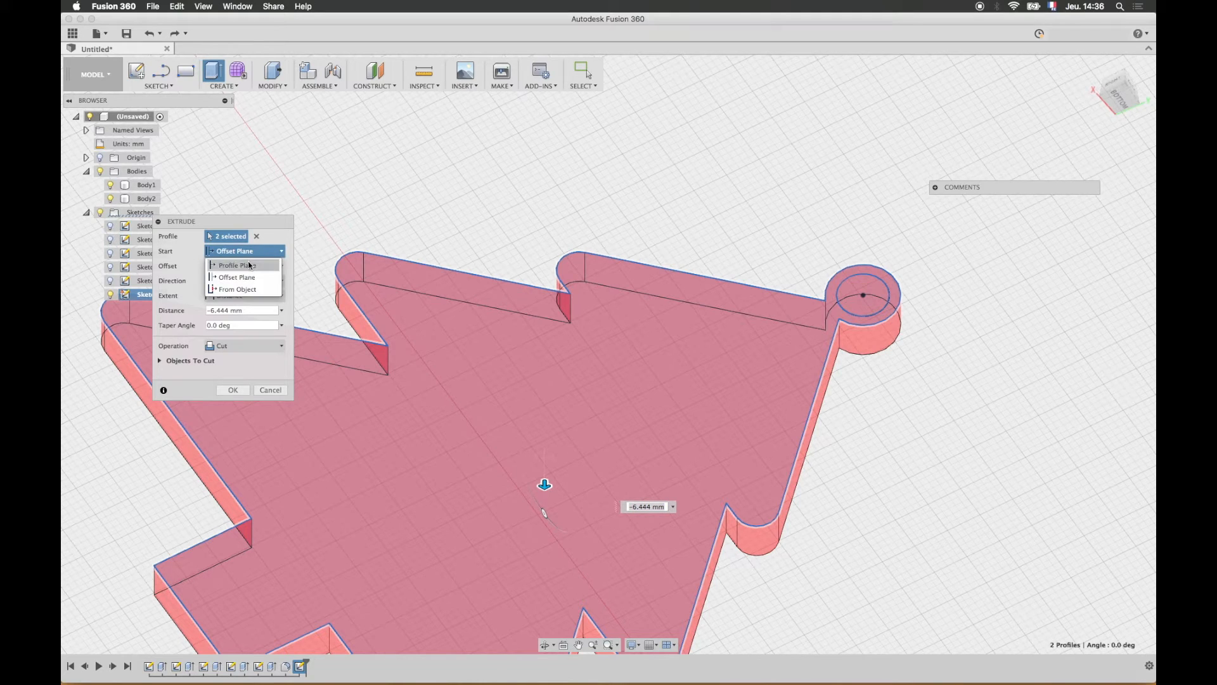
click(249, 265)
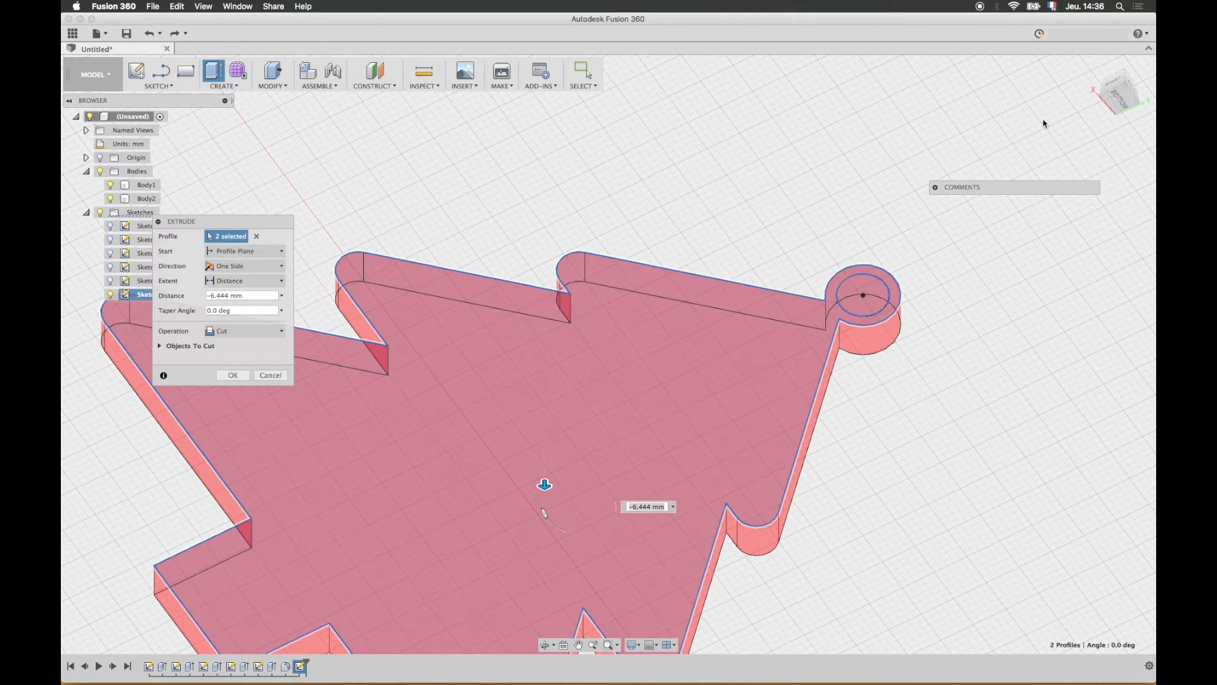
click(1111, 83)
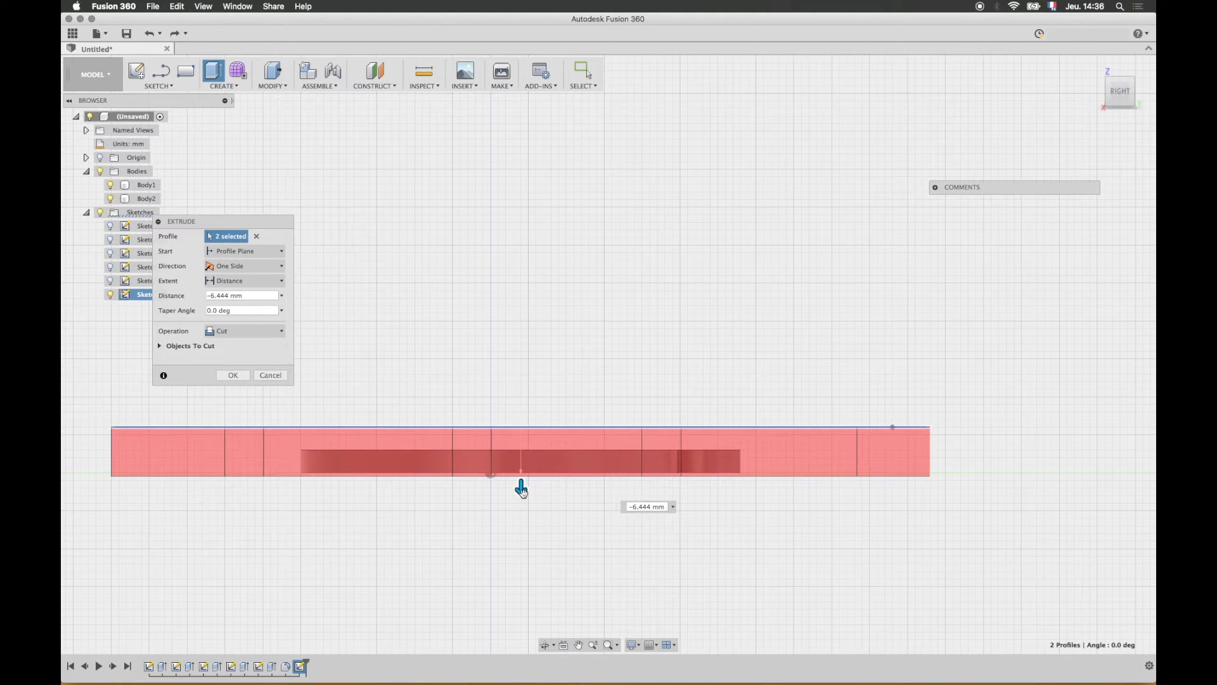
drag(521, 490, 522, 393)
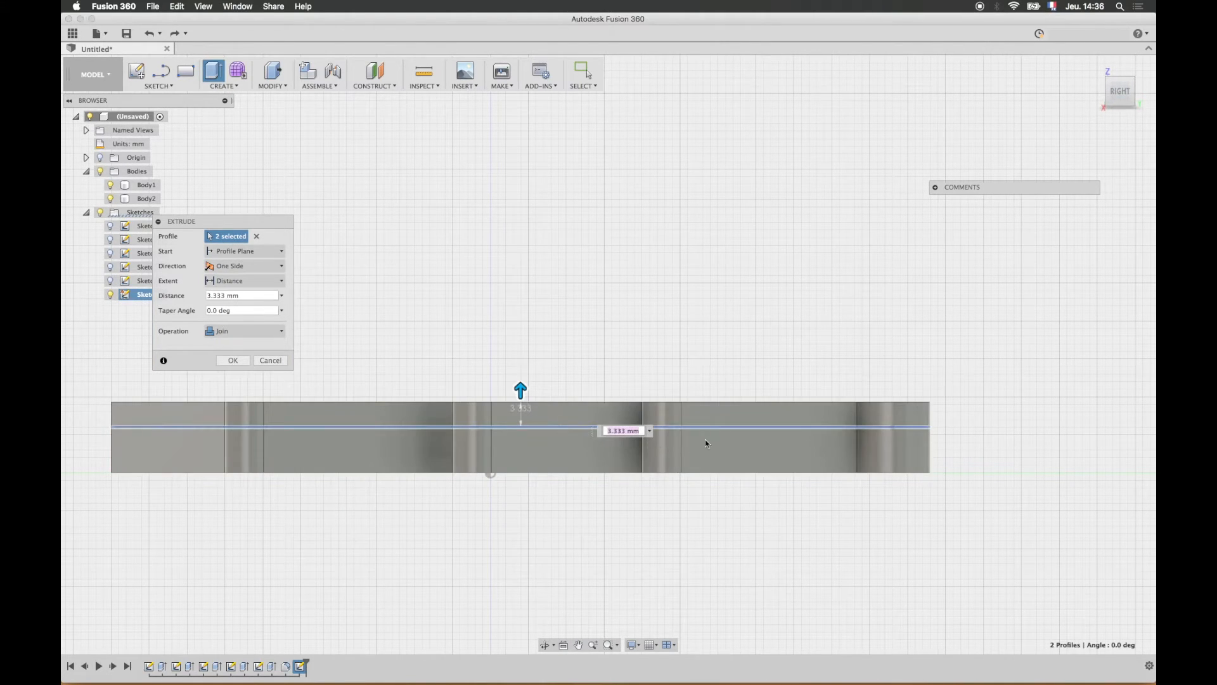
key(Escape)
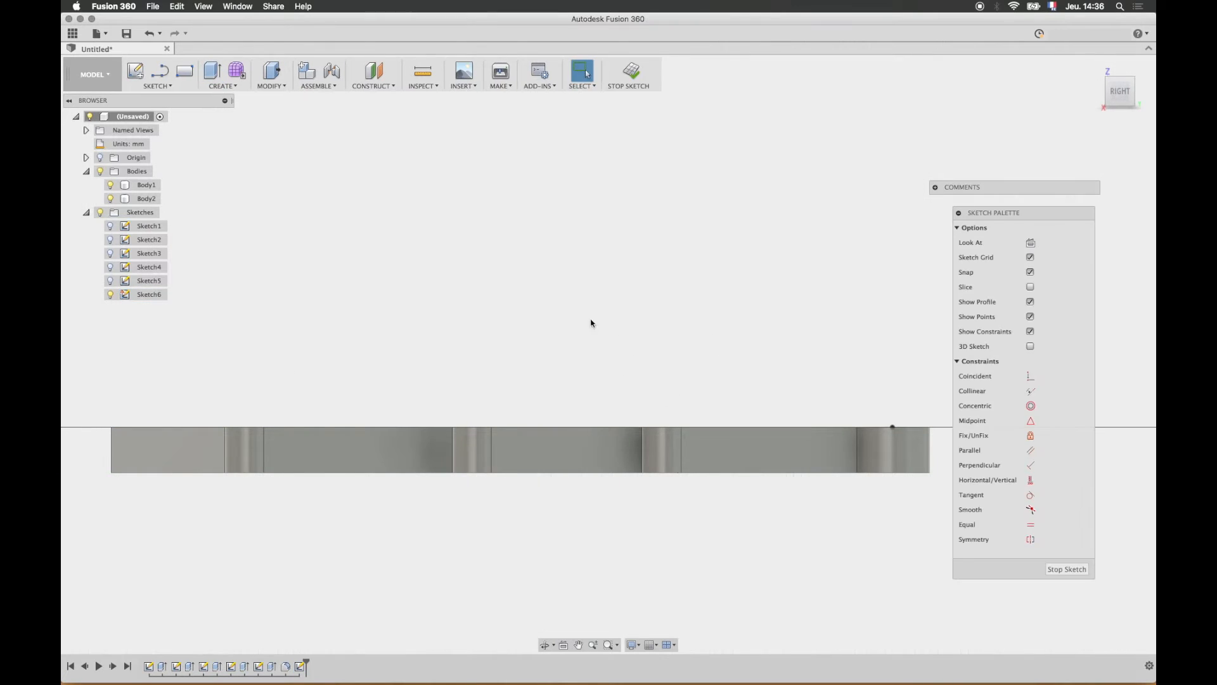
- Extrude the 7 mm circle in the tree's hanging tab downward as a cut about 6.9 mm deep
shift+scroll(582, 324, up, 5)
middle_drag(715, 401, 644, 351)
click(213, 71)
click(872, 416)
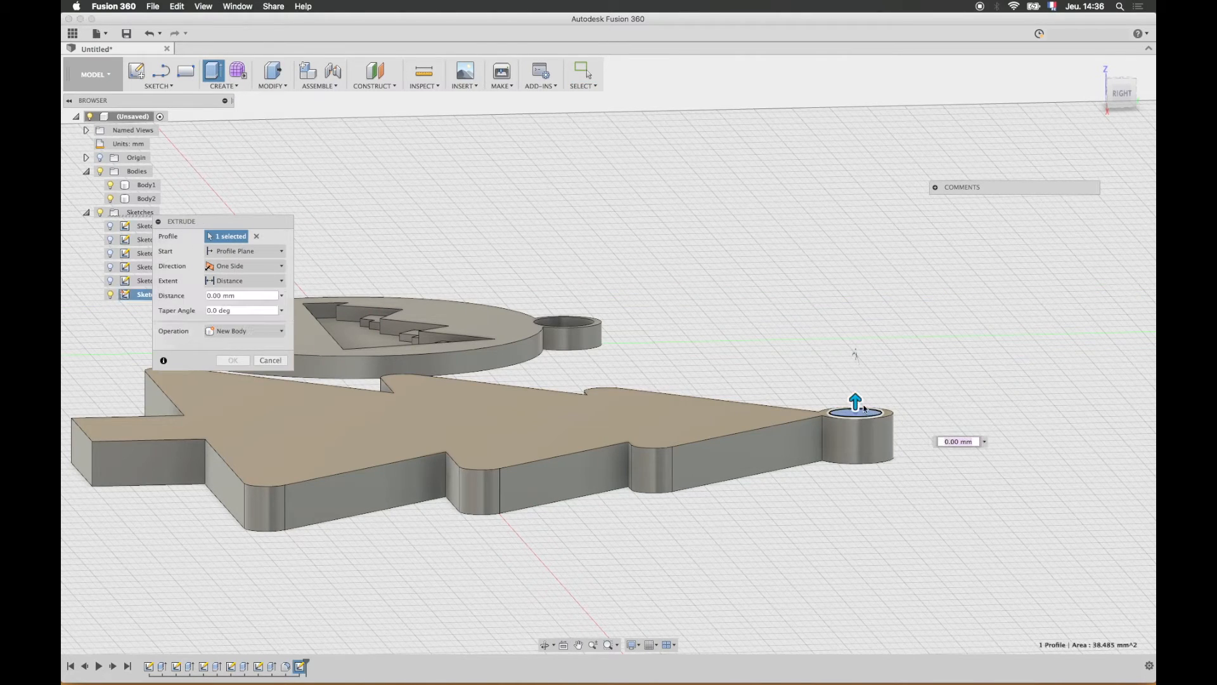
drag(856, 406, 860, 450)
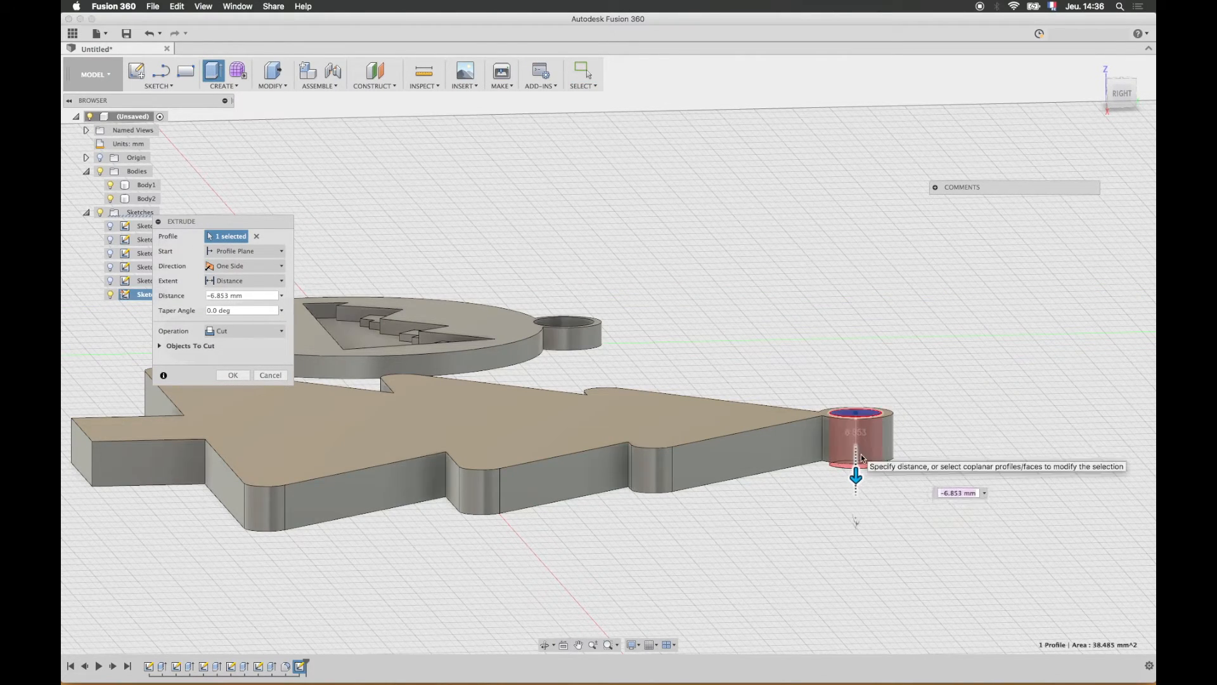
shift+middle_drag(905, 555, 901, 538)
scroll(841, 385, up, 3)
scroll(842, 385, up, 3)
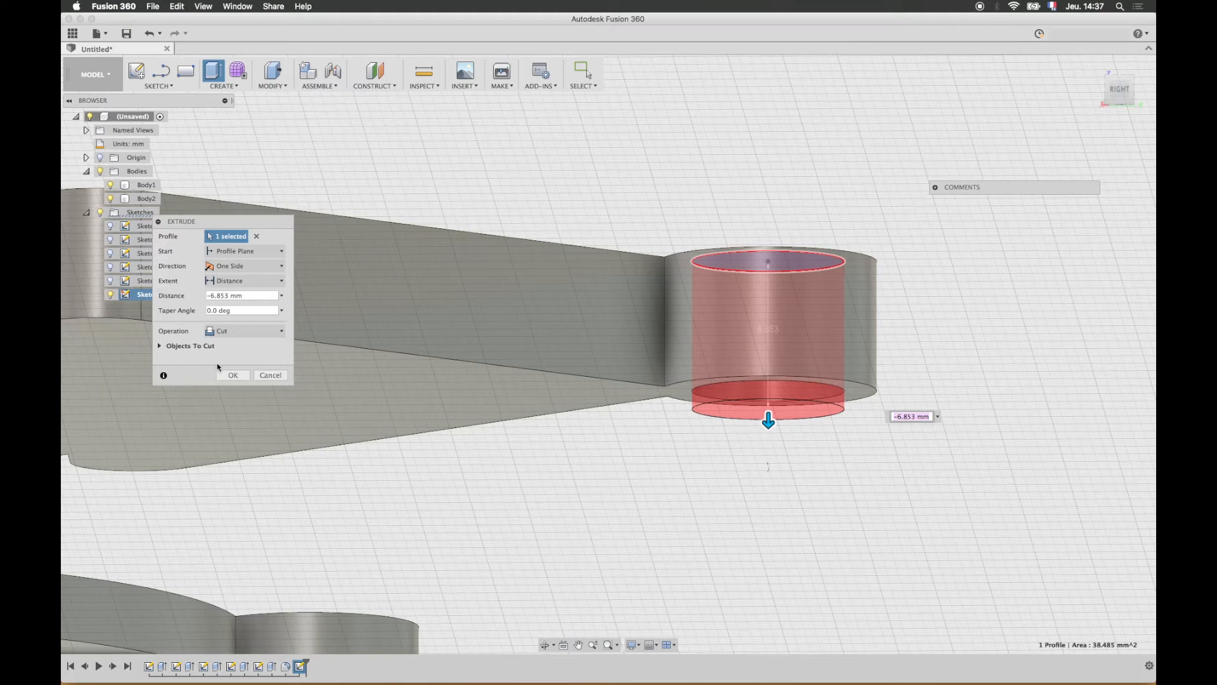
- Start the tab's cut from an offset plane with 0 mm offset and apply the extrusion
click(244, 251)
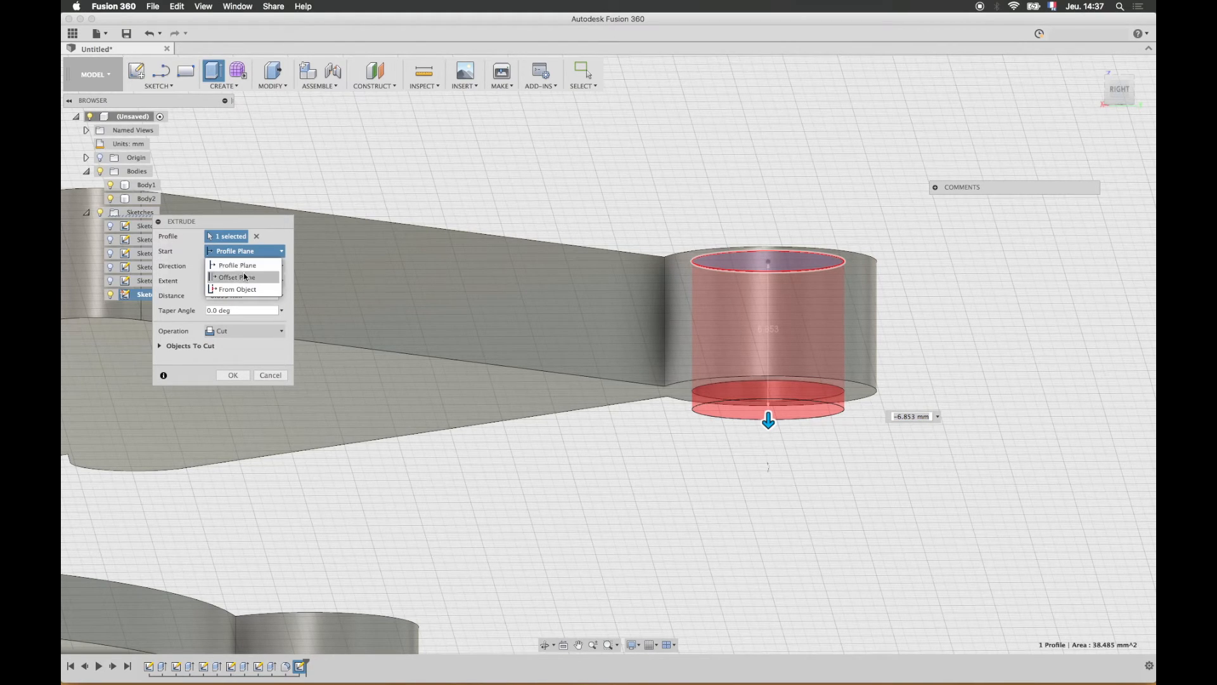
click(245, 277)
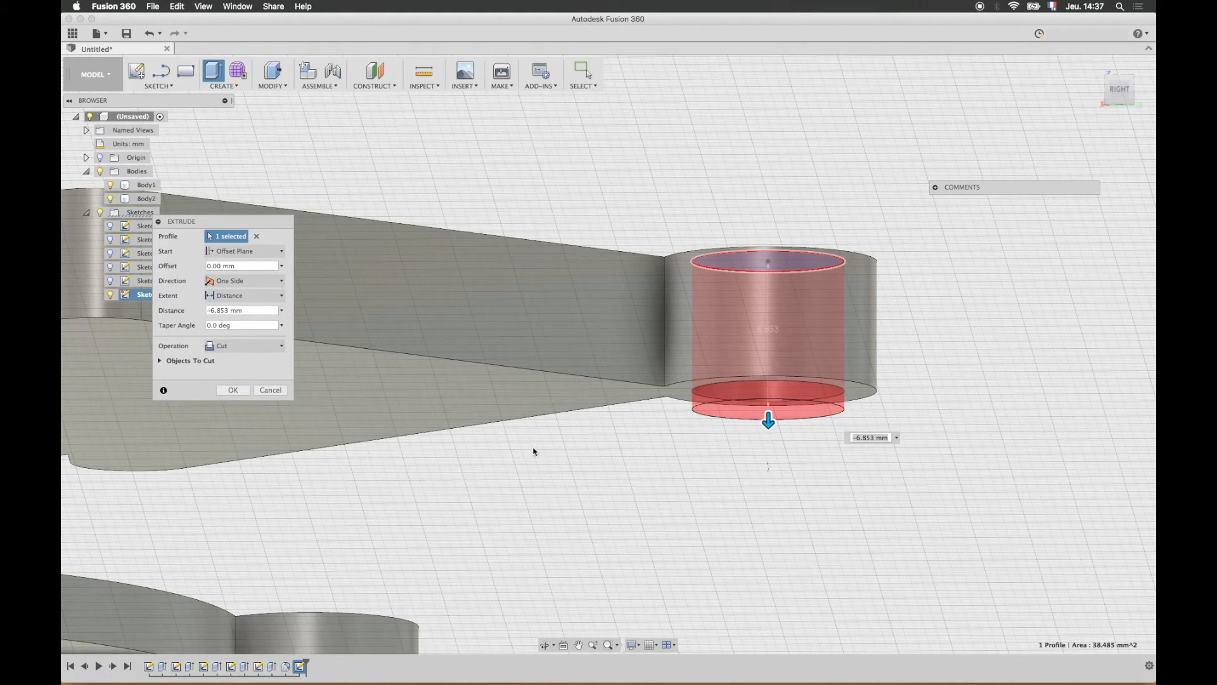
scroll(413, 556, up, 5)
middle_drag(506, 457, 579, 380)
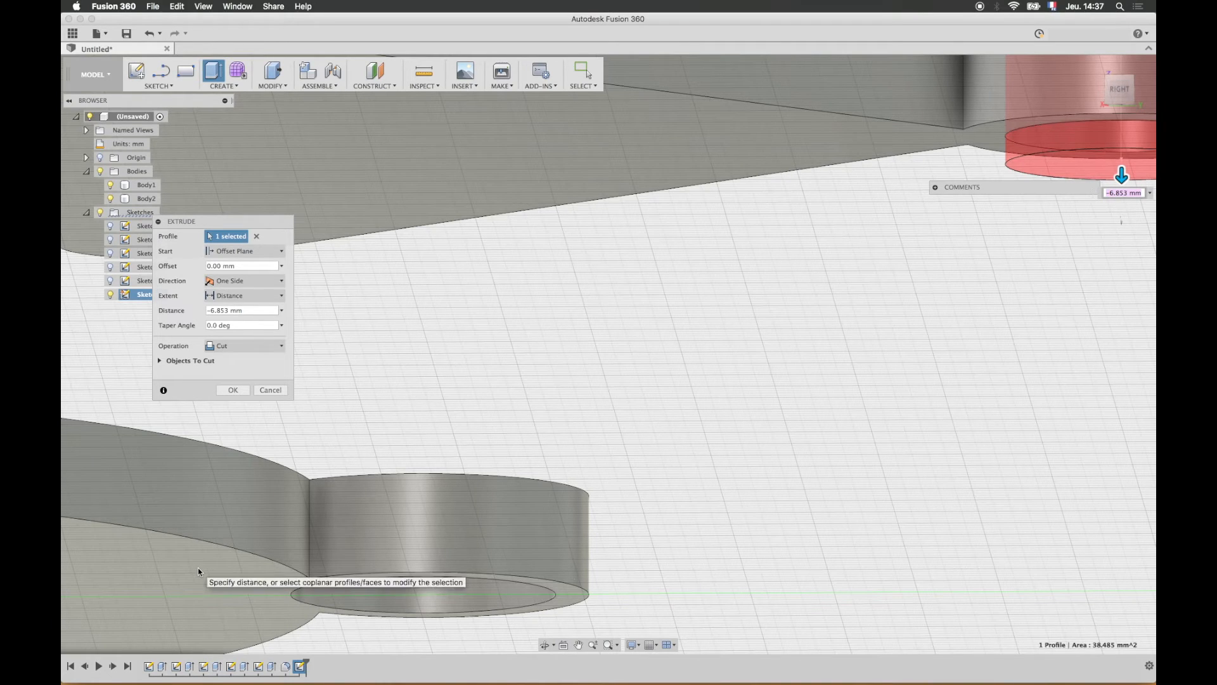
click(233, 390)
scroll(869, 381, down, 10)
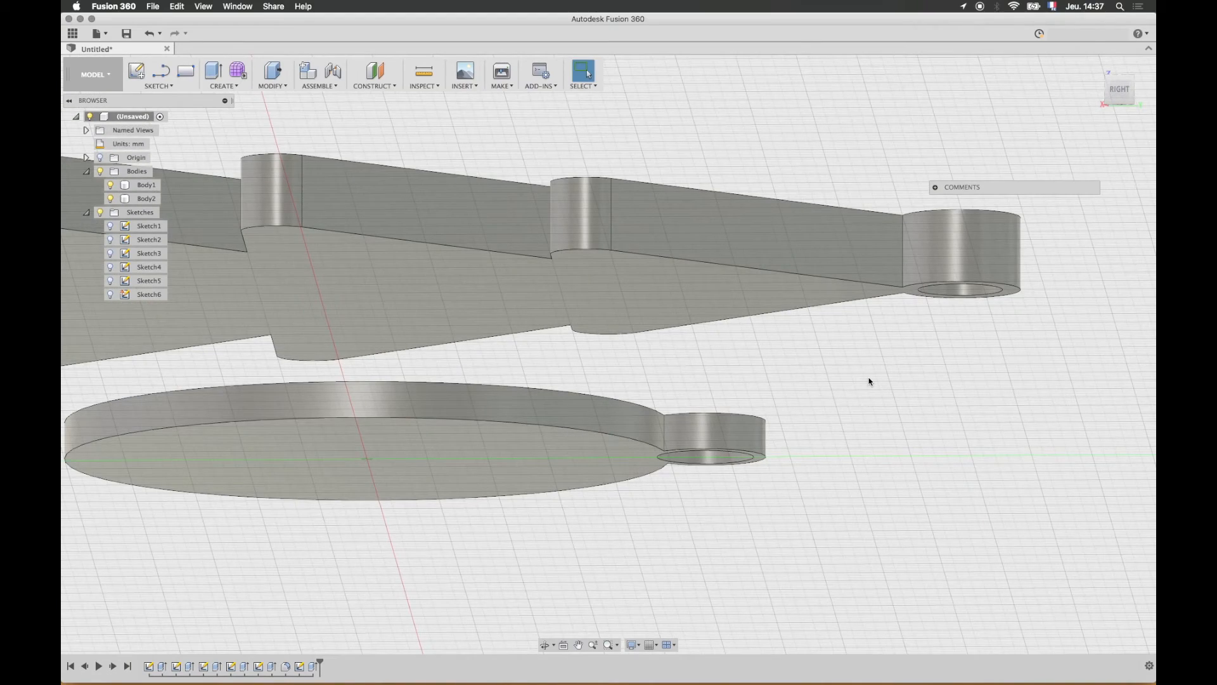
- Start a new sketch on the fir tree's upper face
shift+middle_drag(694, 264, 739, 225)
scroll(739, 225, down, 10)
shift+middle_drag(505, 191, 553, 226)
middle_drag(676, 205, 776, 380)
mouse_move(701, 362)
shift+middle_down()
mouse_move(657, 373)
mouse_move(700, 380)
shift+middle_up()
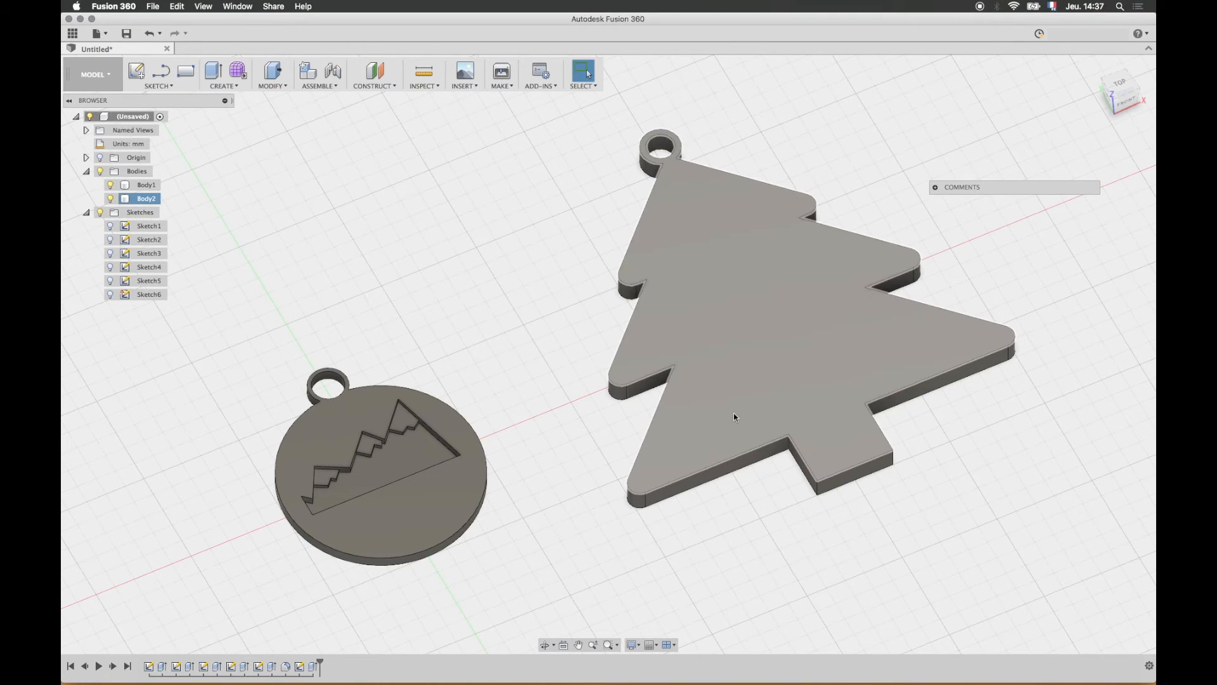
click(168, 88)
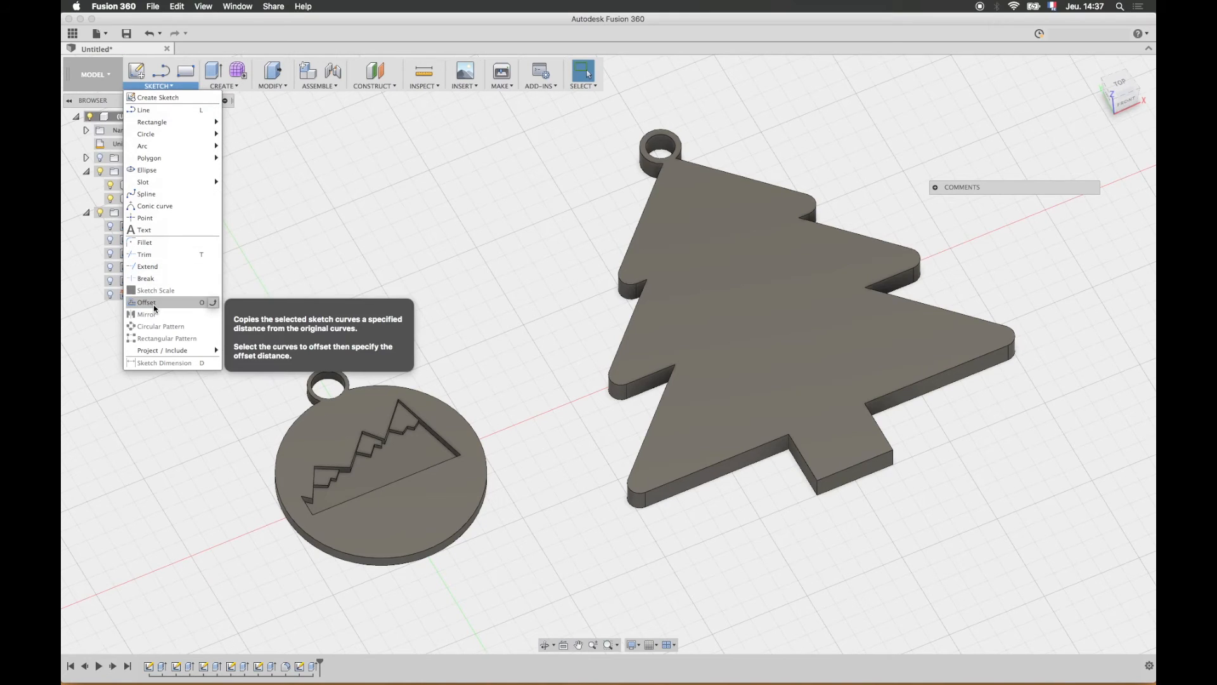
click(156, 88)
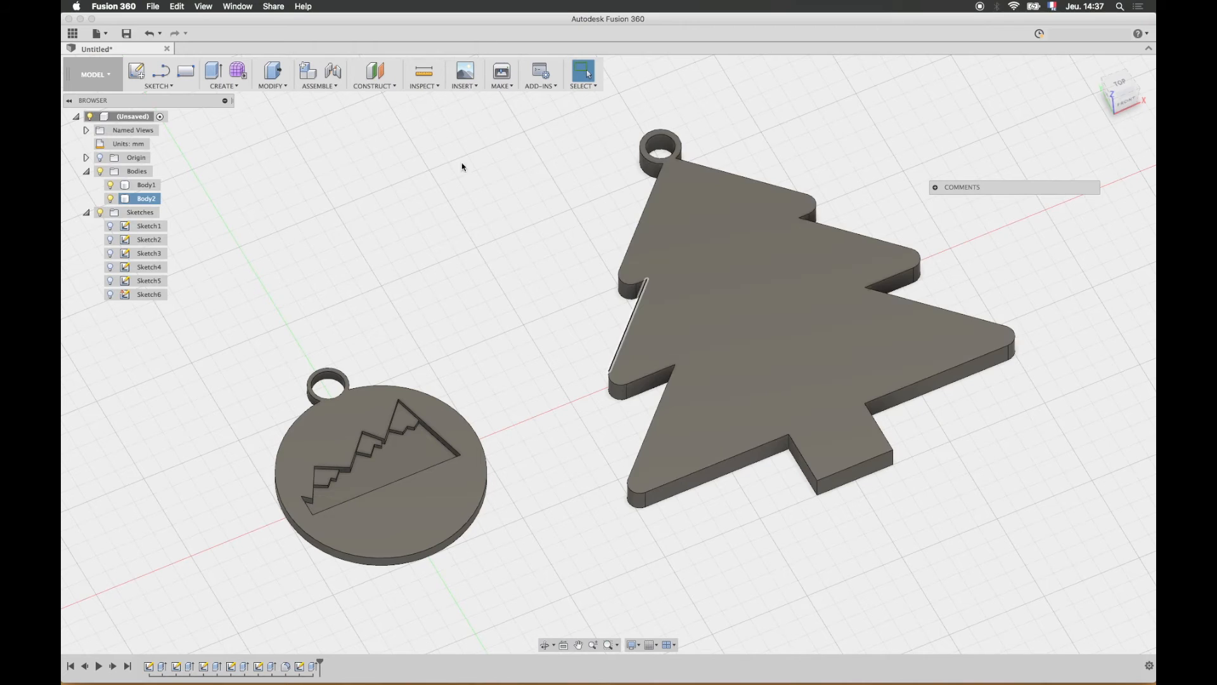
click(138, 70)
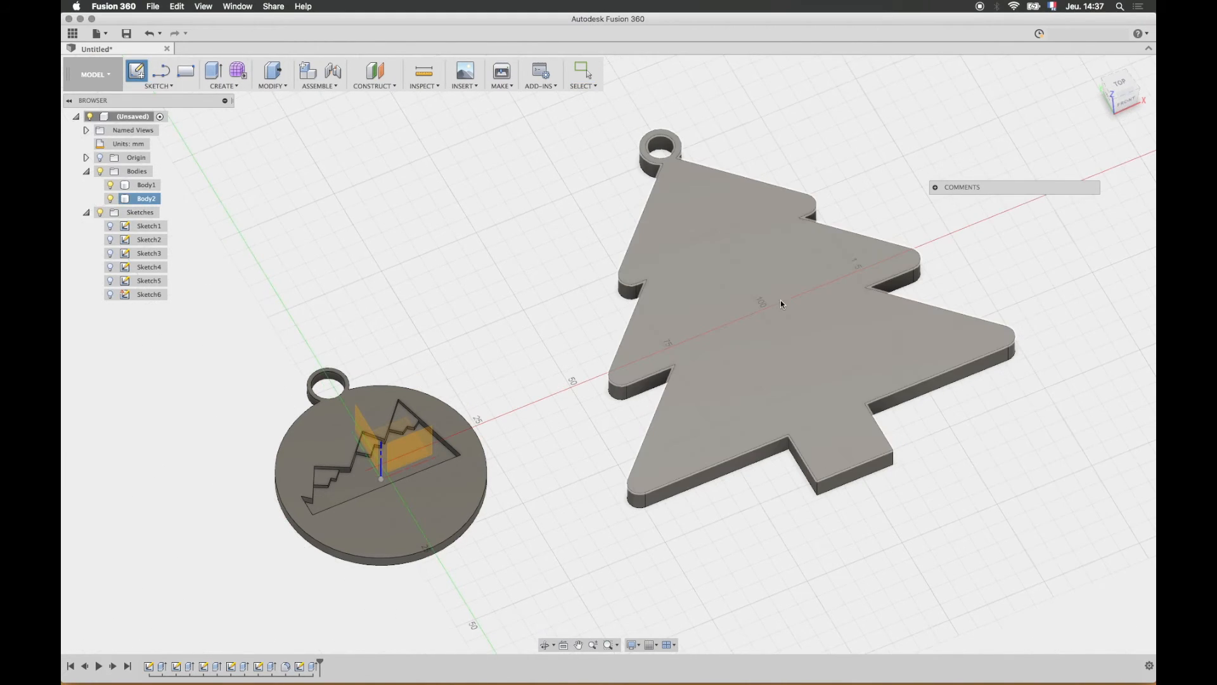
click(782, 300)
- Offset the fir tree's whole outline inward by about 5.2 mm
click(157, 86)
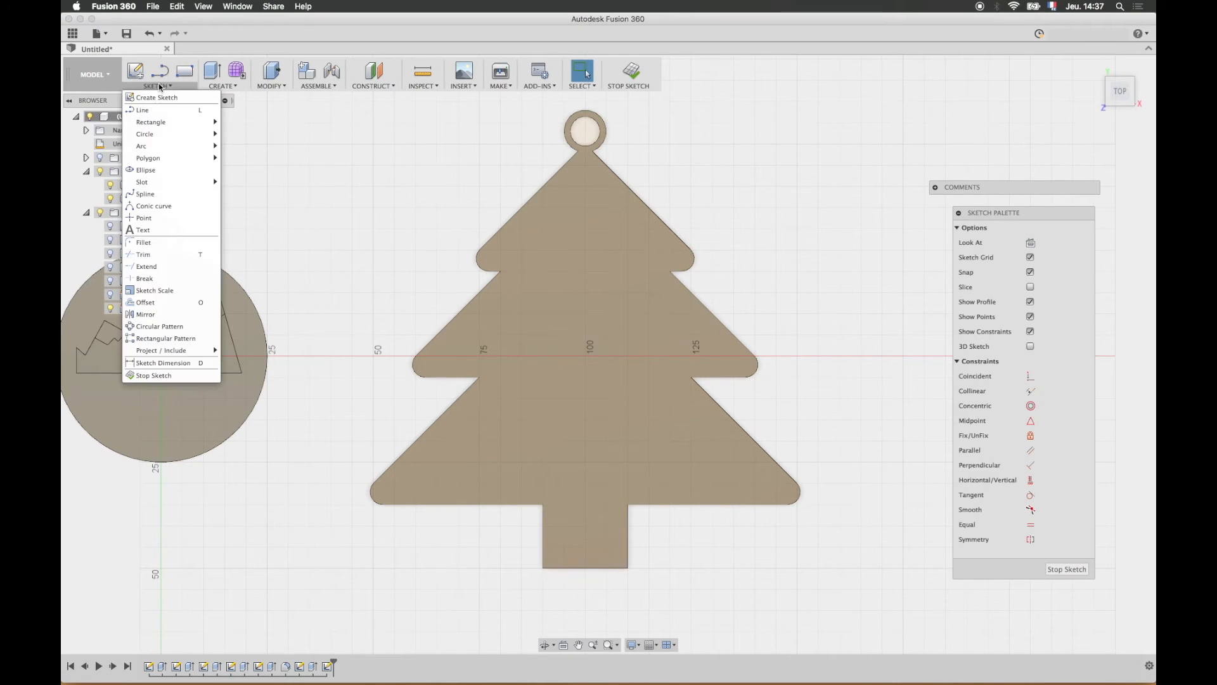
click(145, 303)
click(658, 217)
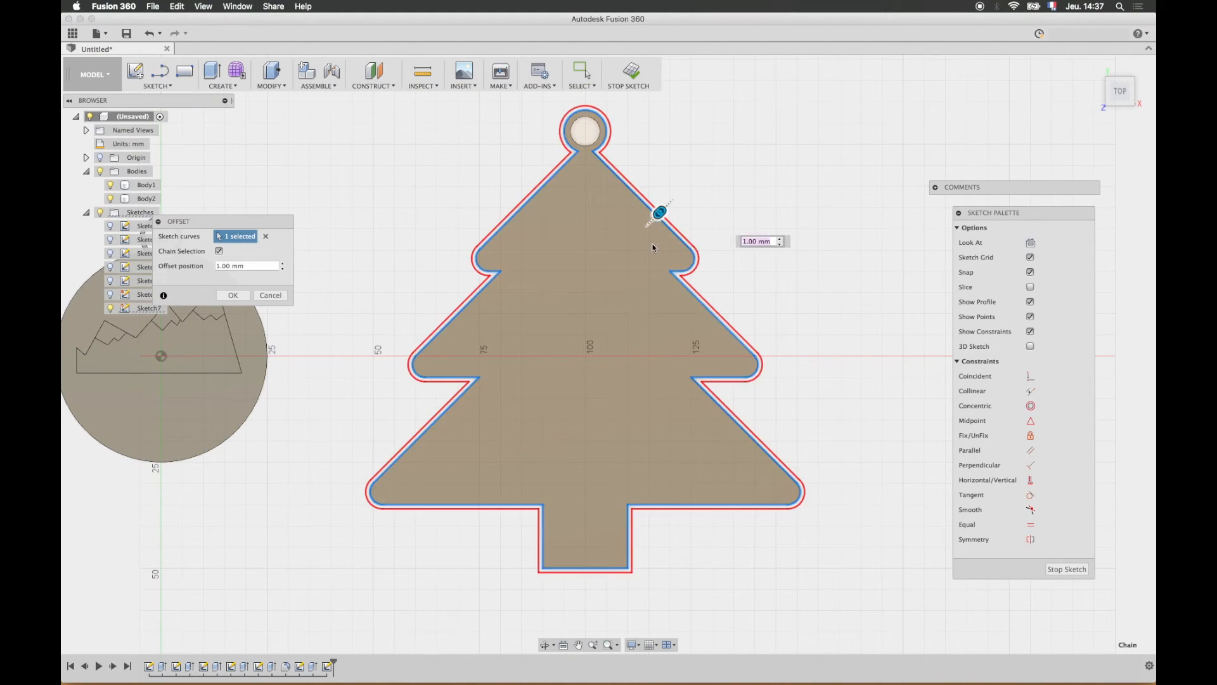
drag(653, 219, 641, 232)
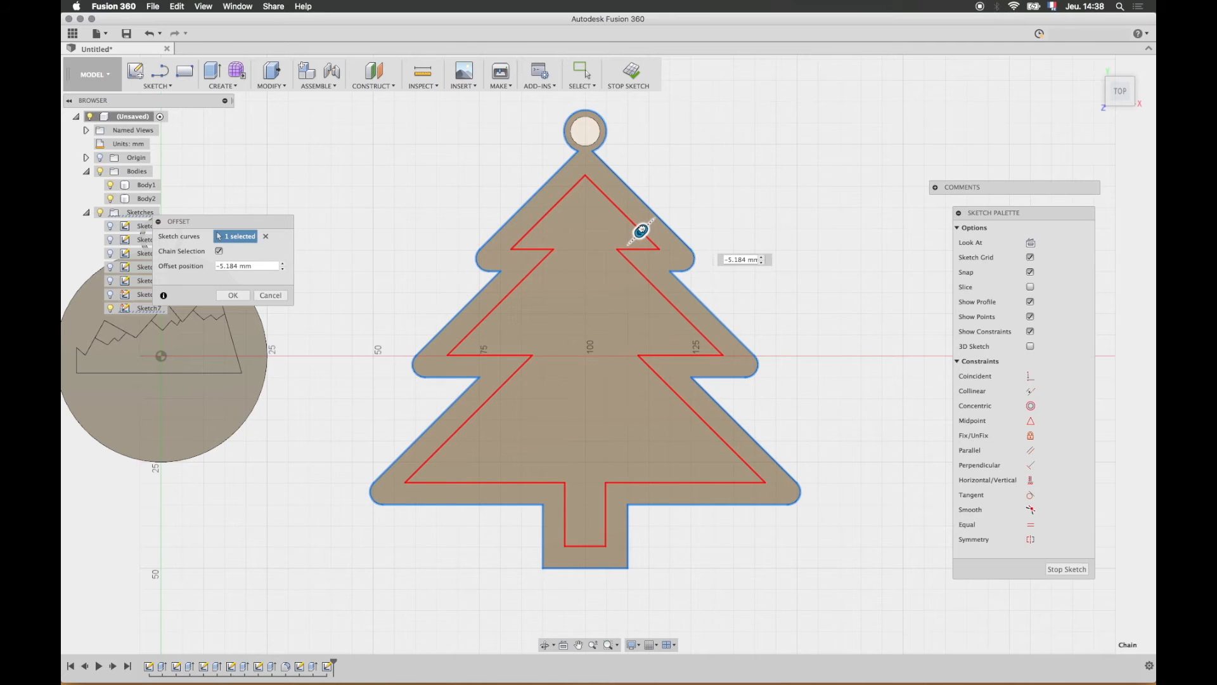
click(234, 295)
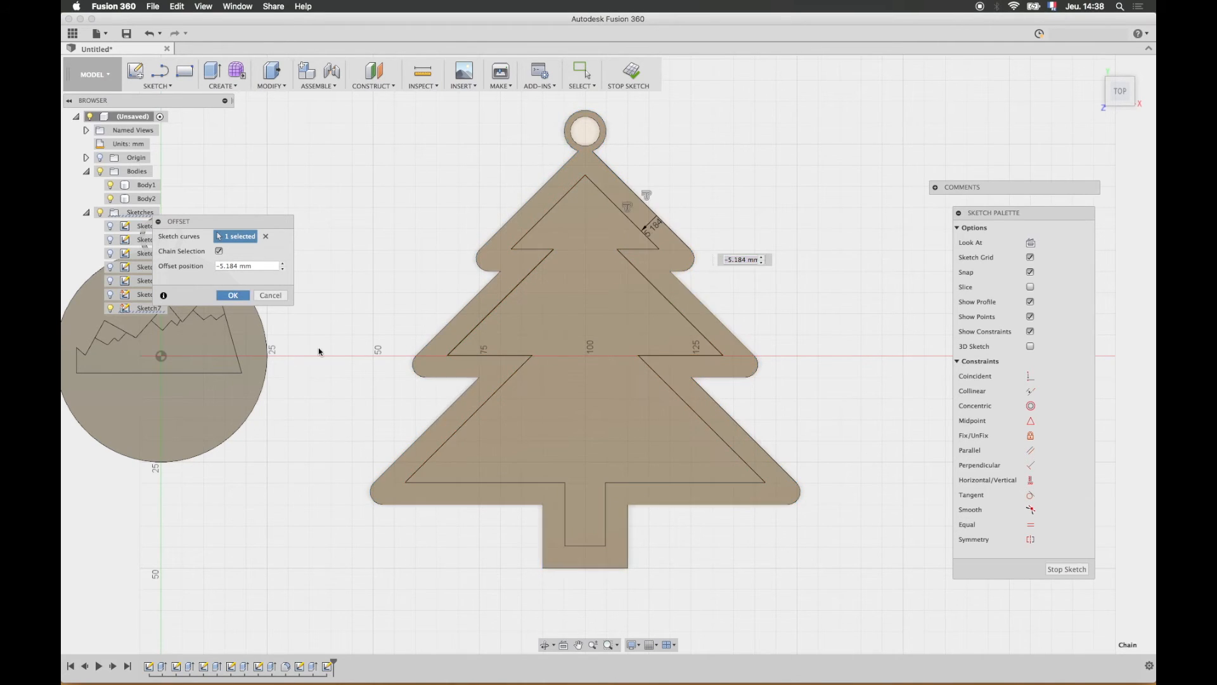
- Draw a line about 9.6 mm long closing the inner outline where its trunk meets the lowest branches
shift+middle_drag(593, 440, 619, 413)
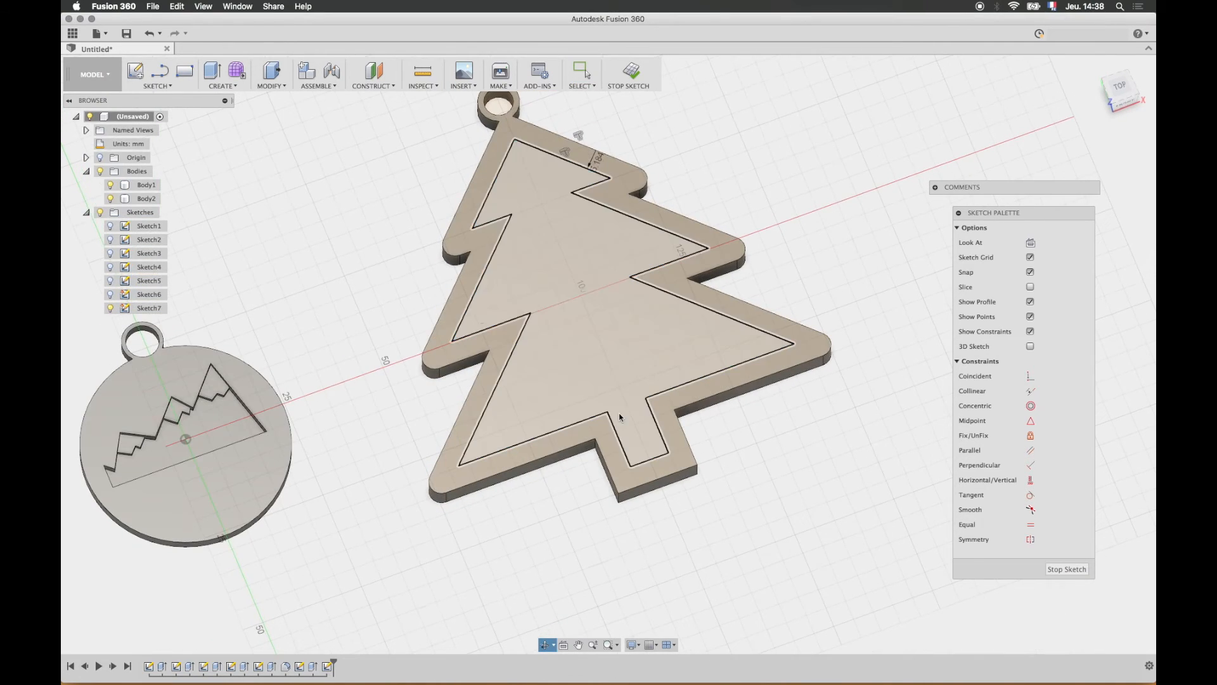
click(160, 71)
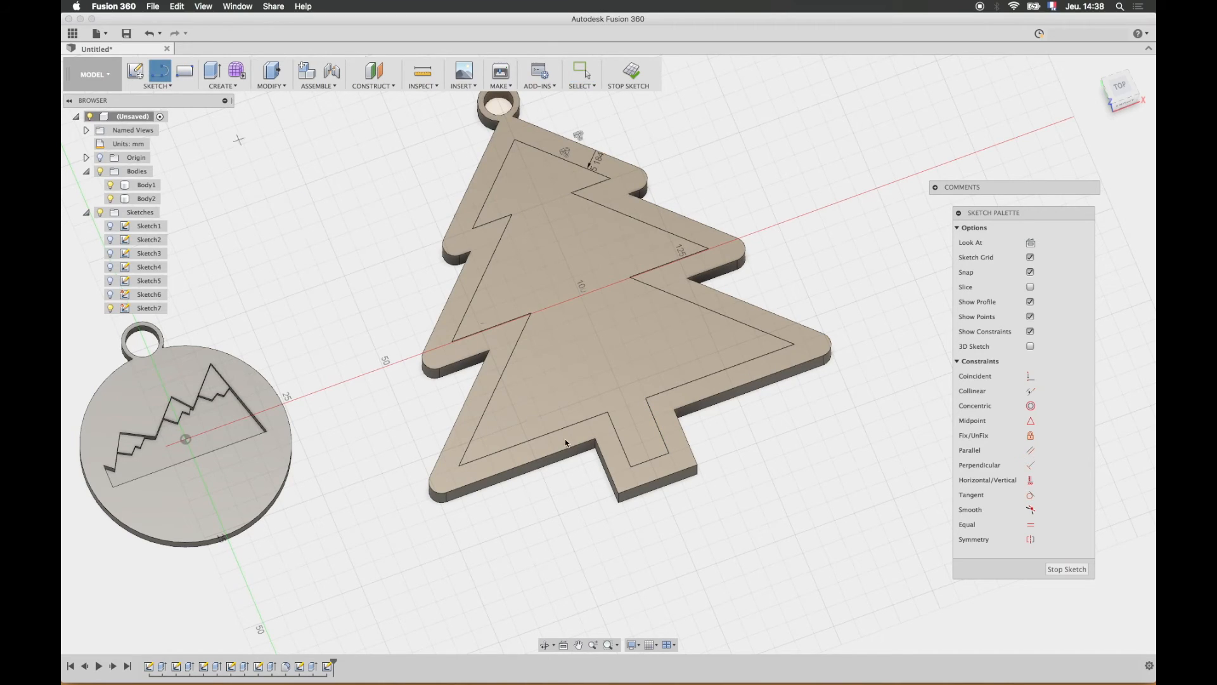
click(609, 413)
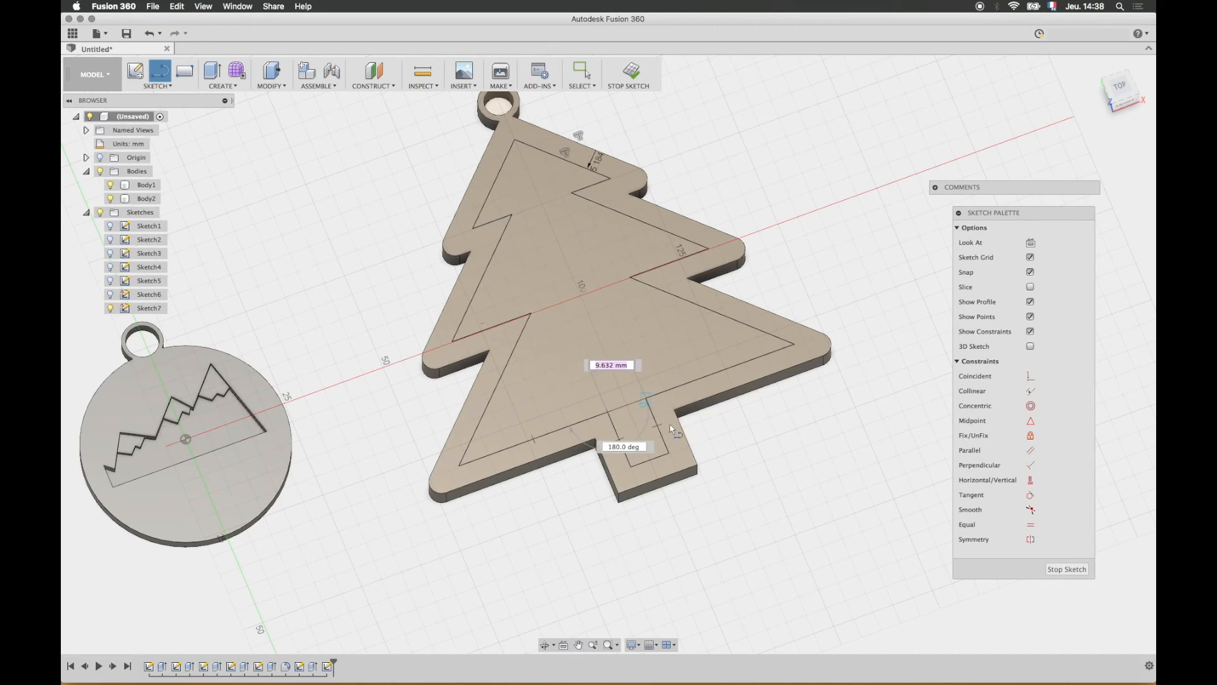
key(Escape)
key(Escape)
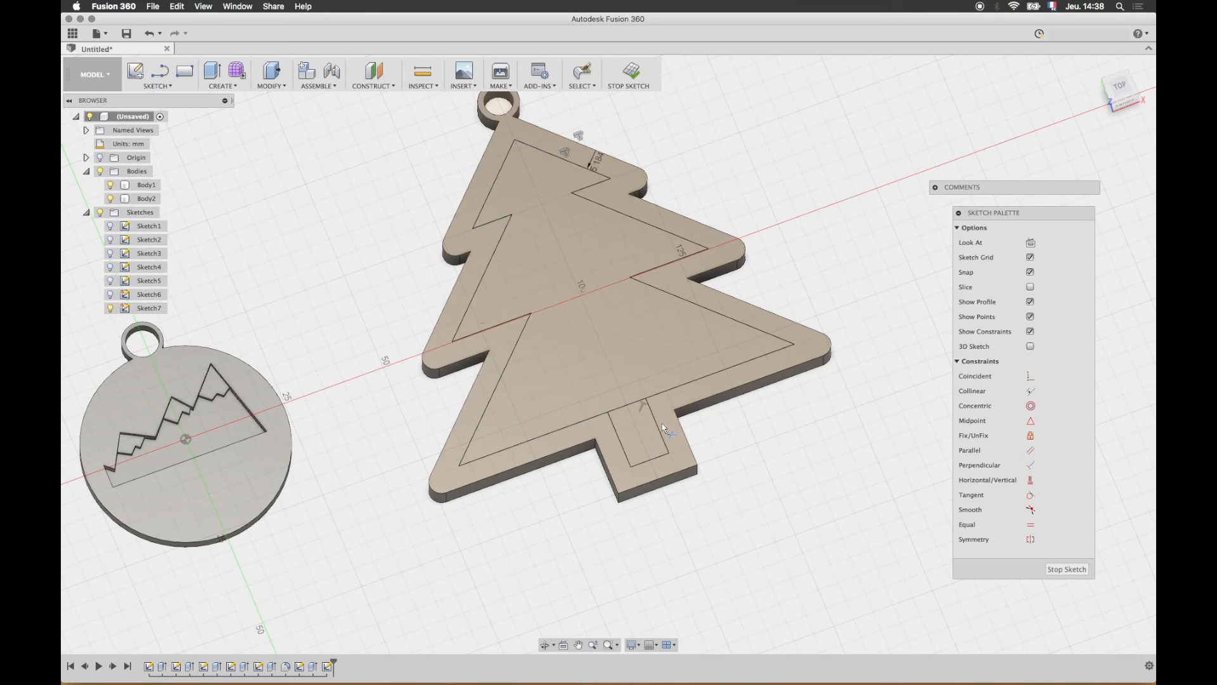
- Trim away the two sides and the base of the inner outline's trunk
click(661, 424)
click(617, 433)
click(647, 461)
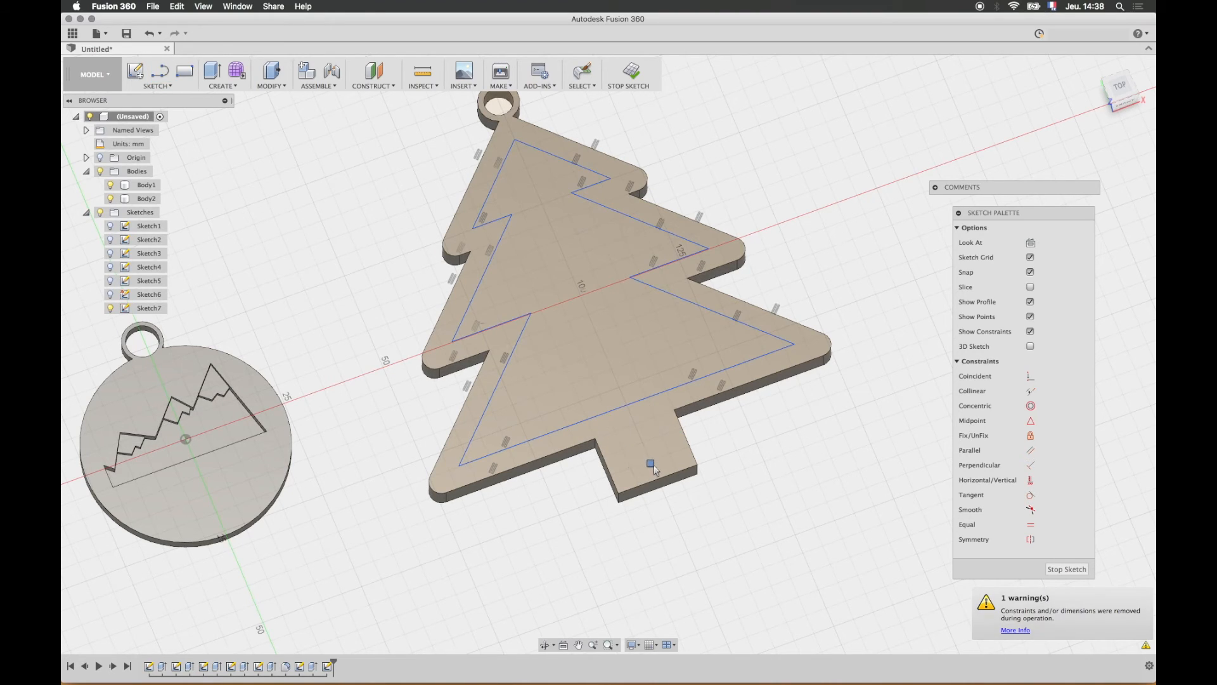
key(Escape)
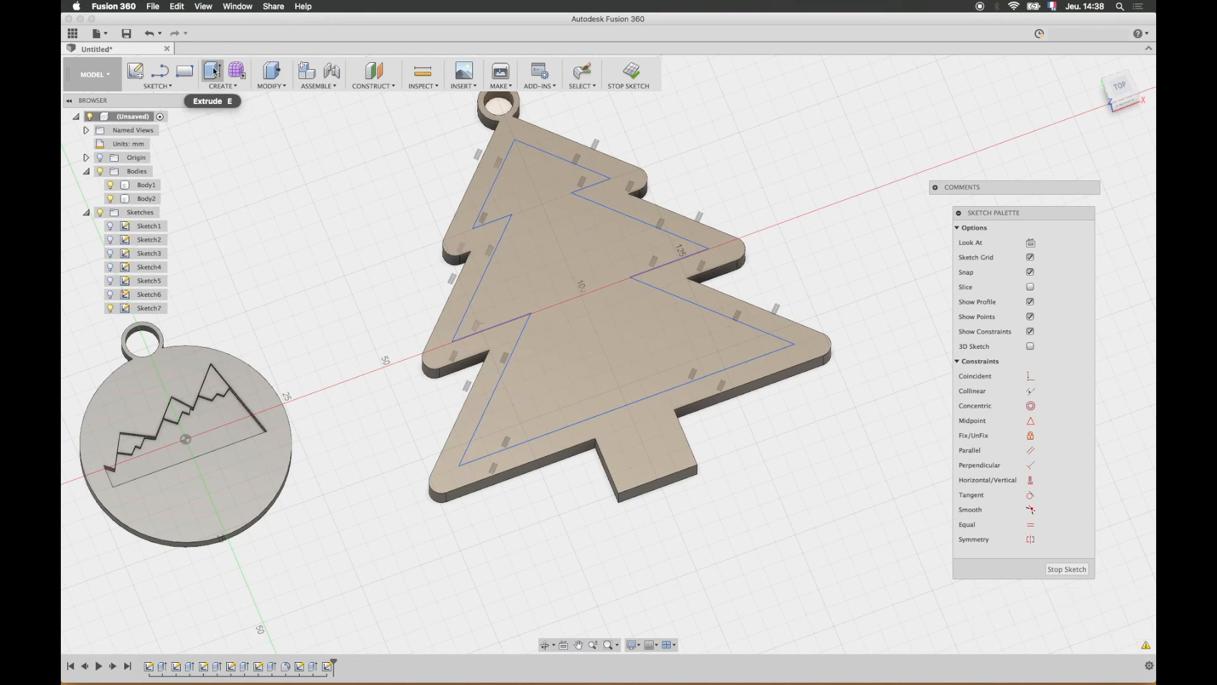
- Extrude the inner tree profile by -2 mm as a cut to recess it into the fir tree's upper face
click(213, 71)
click(607, 327)
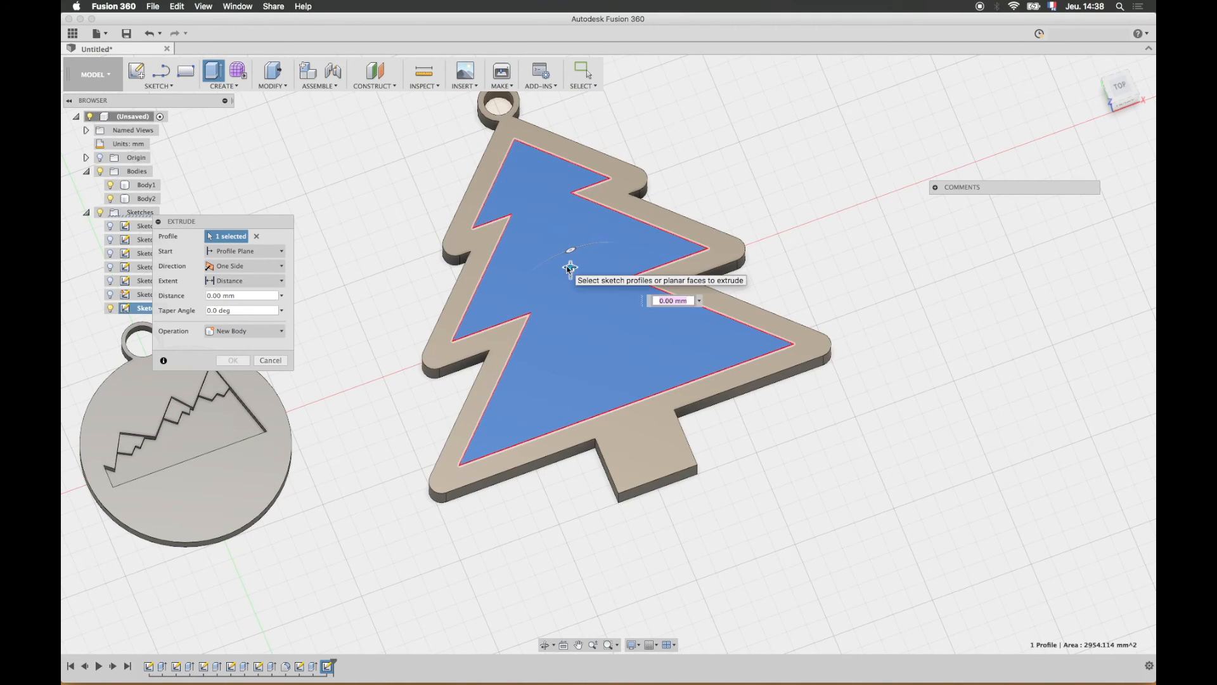
text(-1)
key(Return)
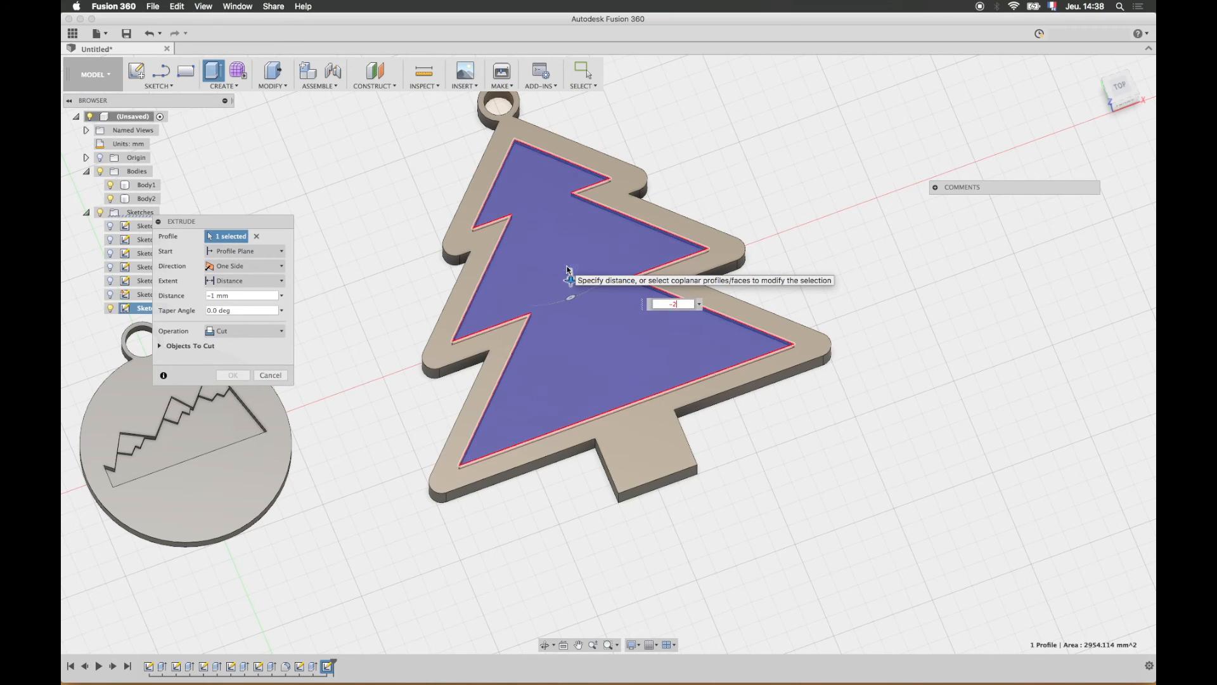
key(Return)
scroll(597, 285, up, 2)
scroll(597, 285, down, 4)
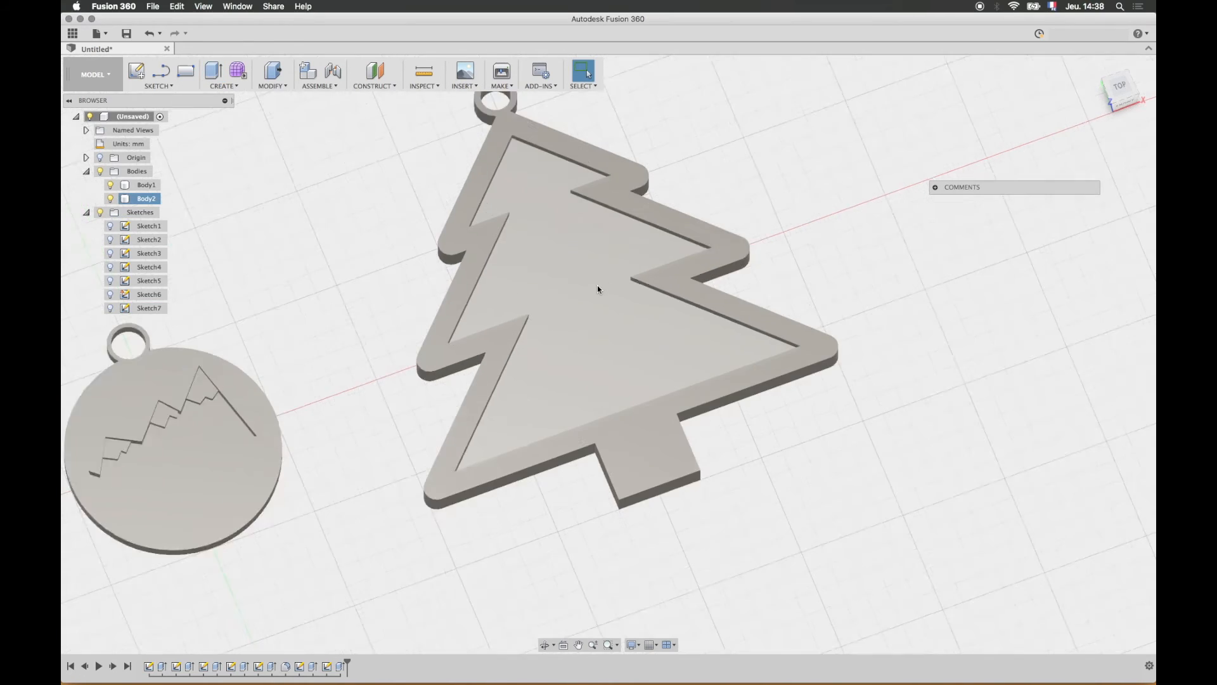
- Sketch a line on the fir tree's upper face joining the two corners where the trunk meets the branches
click(868, 326)
shift+middle_drag(737, 233, 694, 220)
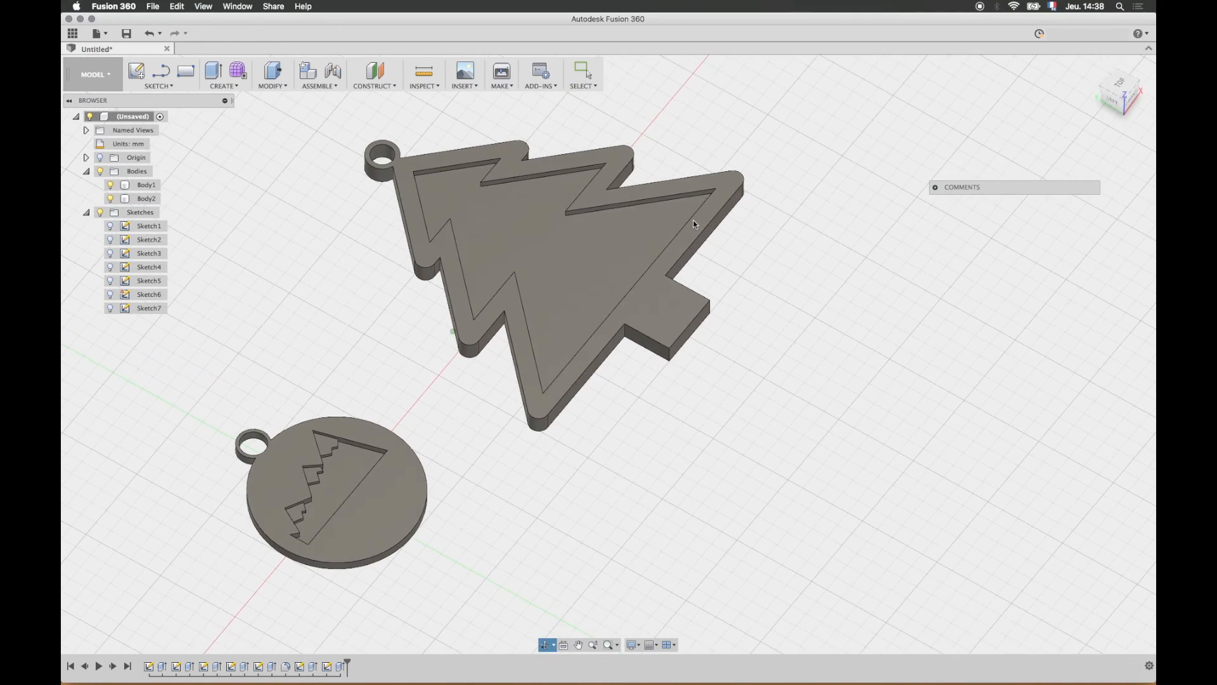
middle_drag(529, 406, 679, 417)
mouse_move(736, 444)
shift+middle_down()
mouse_move(710, 430)
mouse_move(731, 447)
shift+middle_up()
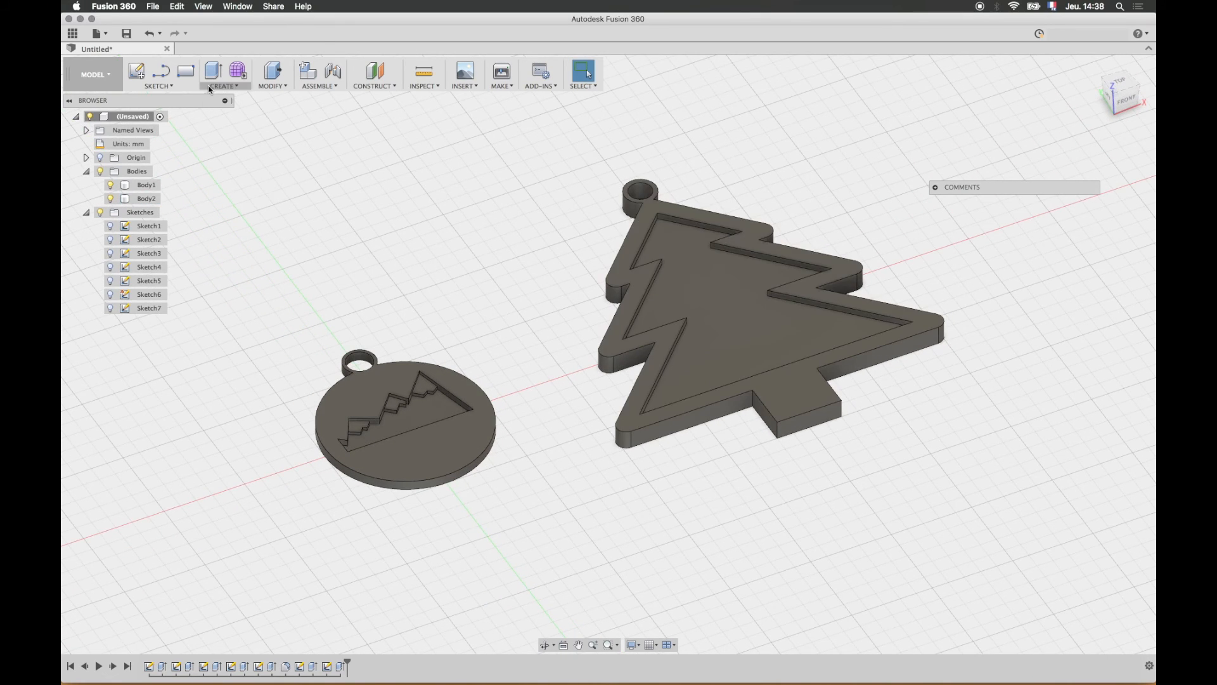
click(161, 71)
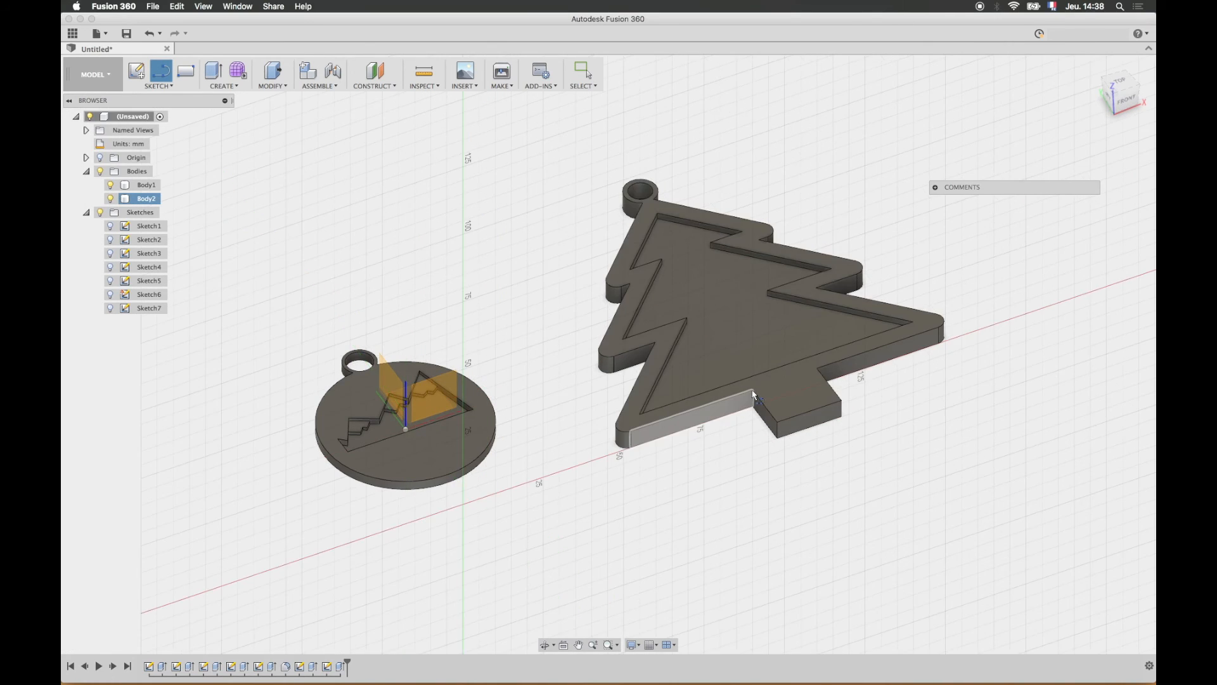
click(791, 392)
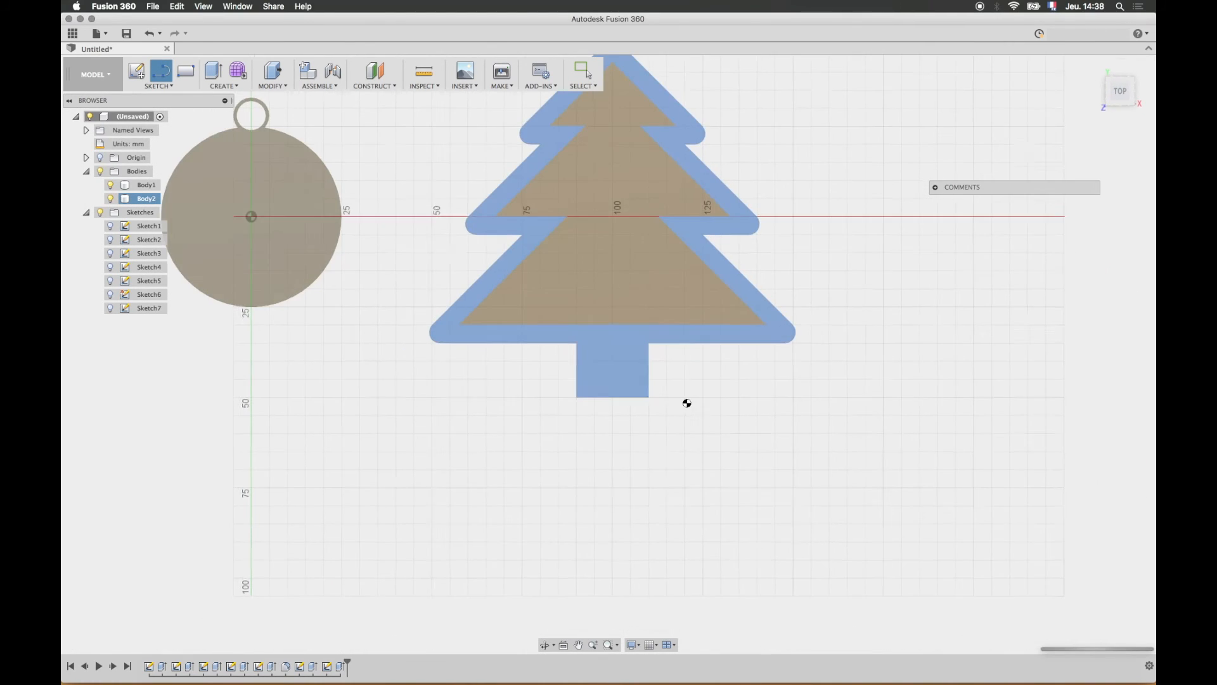
click(575, 342)
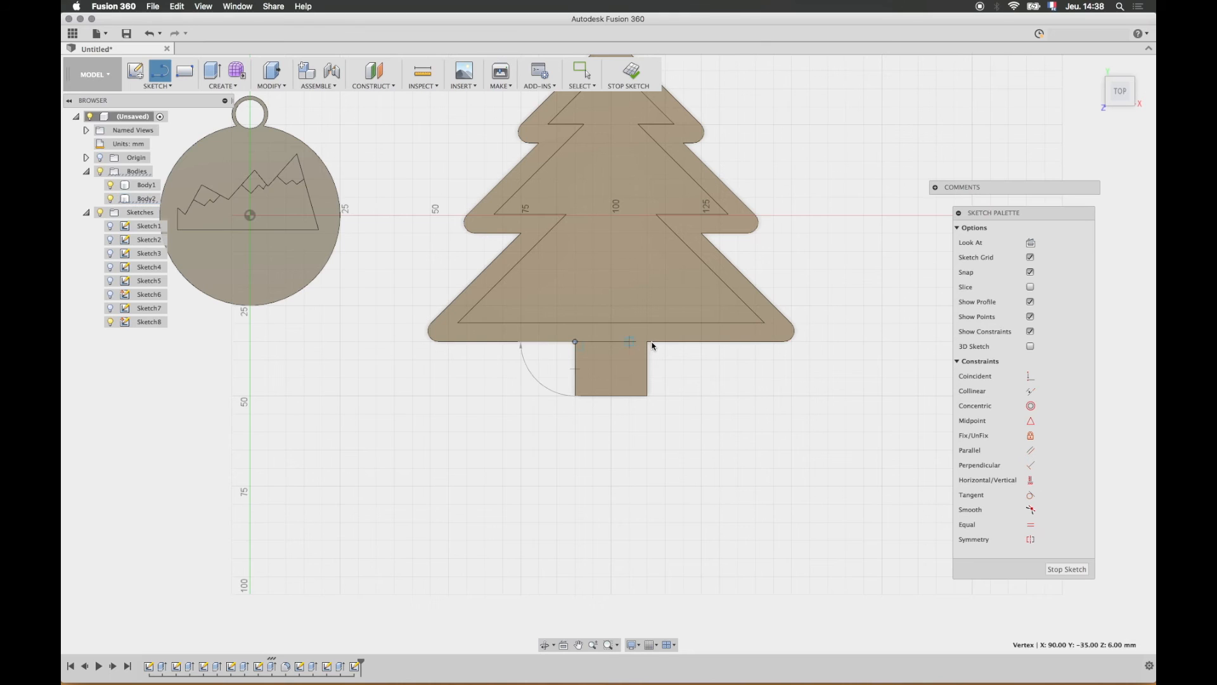
click(646, 343)
- Extrude the trunk's rectangular profile by -2 mm to lower the trunk's upper surface
mouse_move(590, 398)
shift+middle_down()
mouse_move(620, 380)
mouse_move(553, 359)
shift+middle_up()
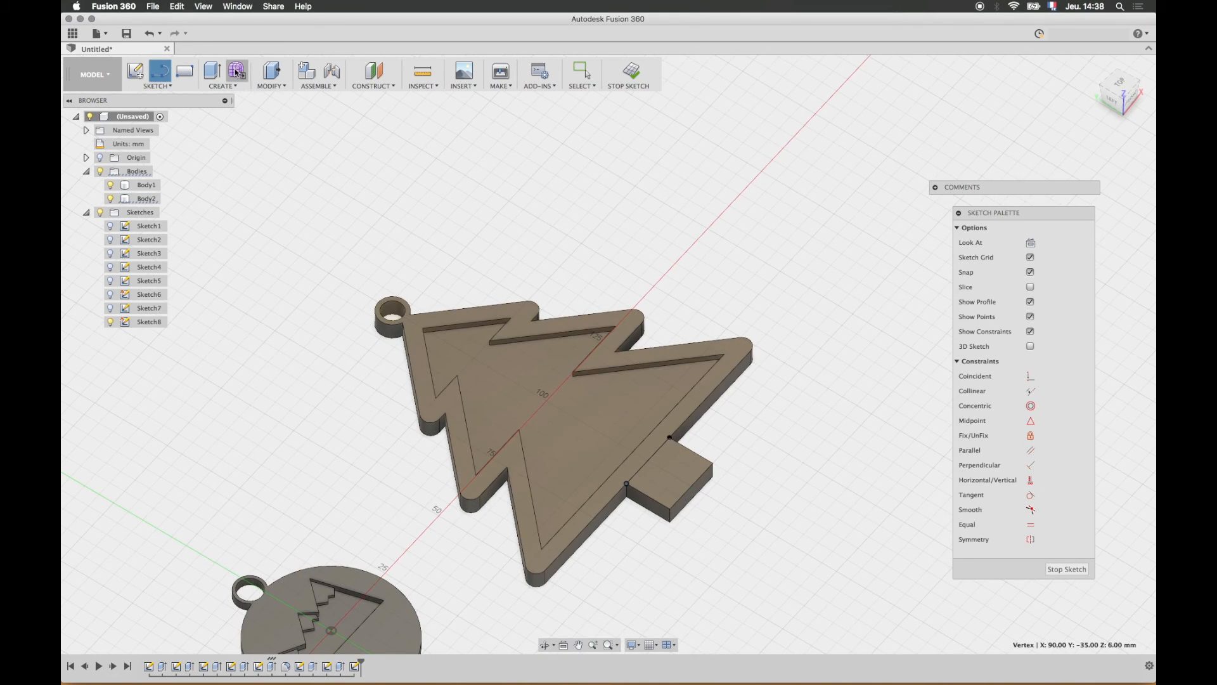
click(213, 70)
click(684, 471)
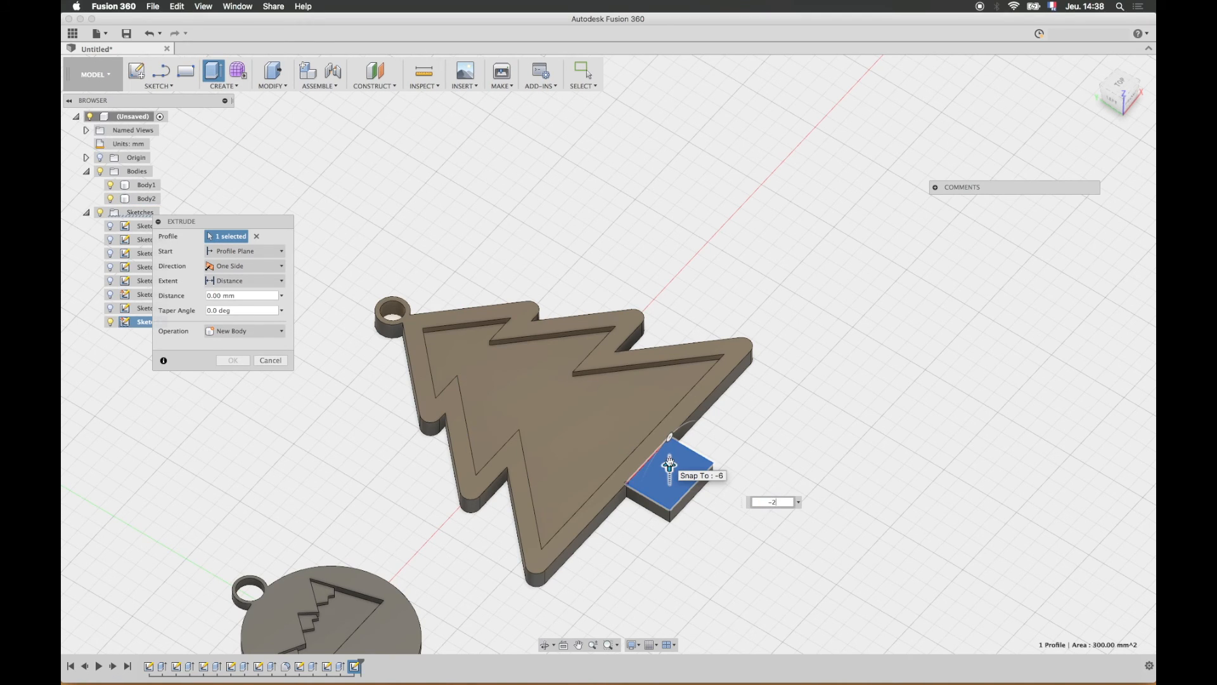
key(Return)
shift+middle_drag(413, 368, 468, 283)
shift+middle_drag(505, 245, 462, 309)
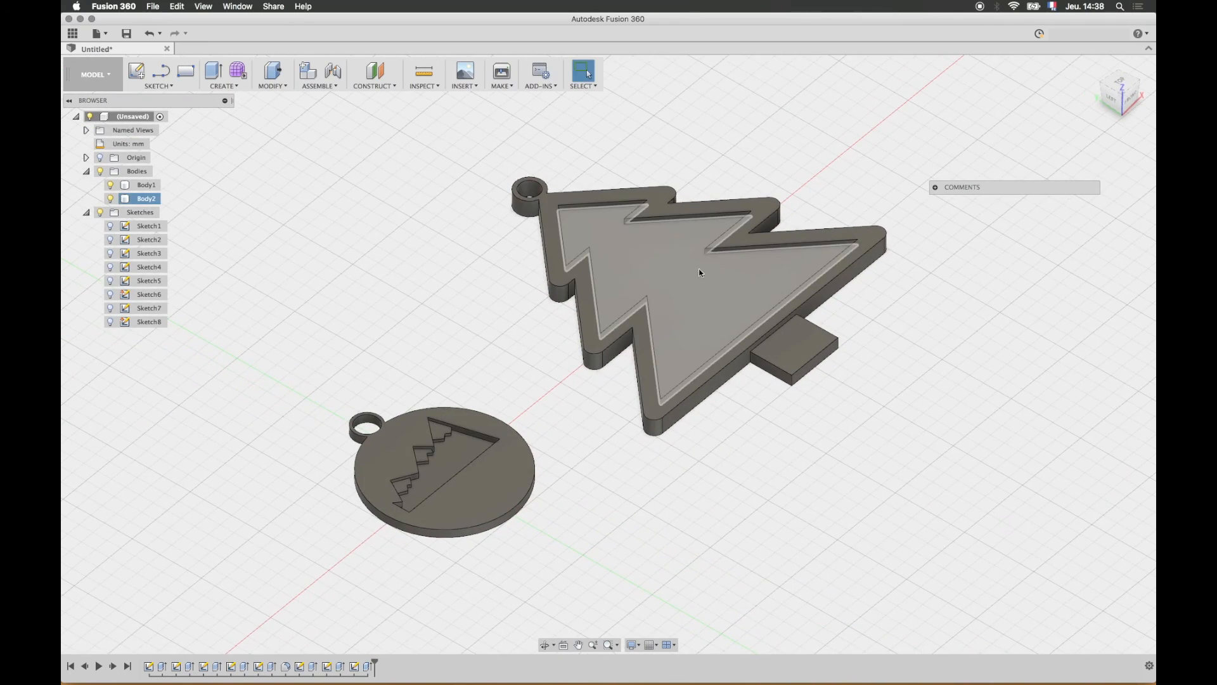
- Reopen the sketch containing the line across the top of the trunk for editing
scroll(594, 255, up, 2)
scroll(594, 255, down, 2)
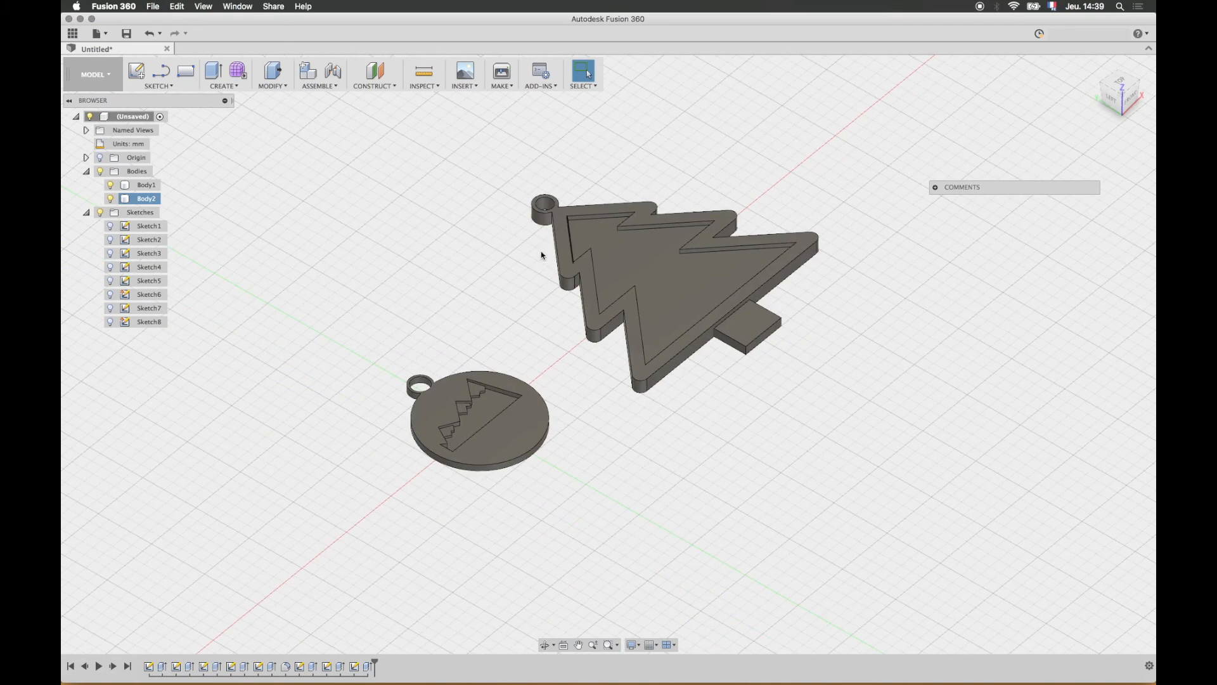
scroll(609, 378, up, 1)
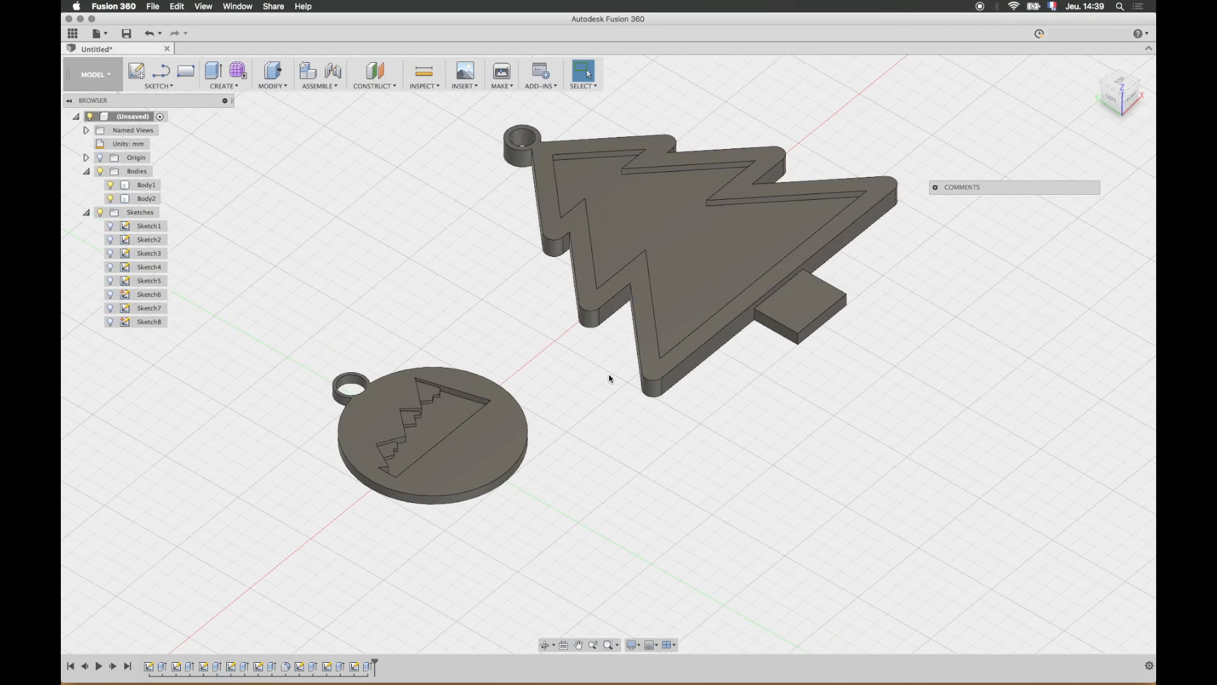
middle_drag(605, 391, 590, 425)
shift+middle_drag(712, 292, 677, 343)
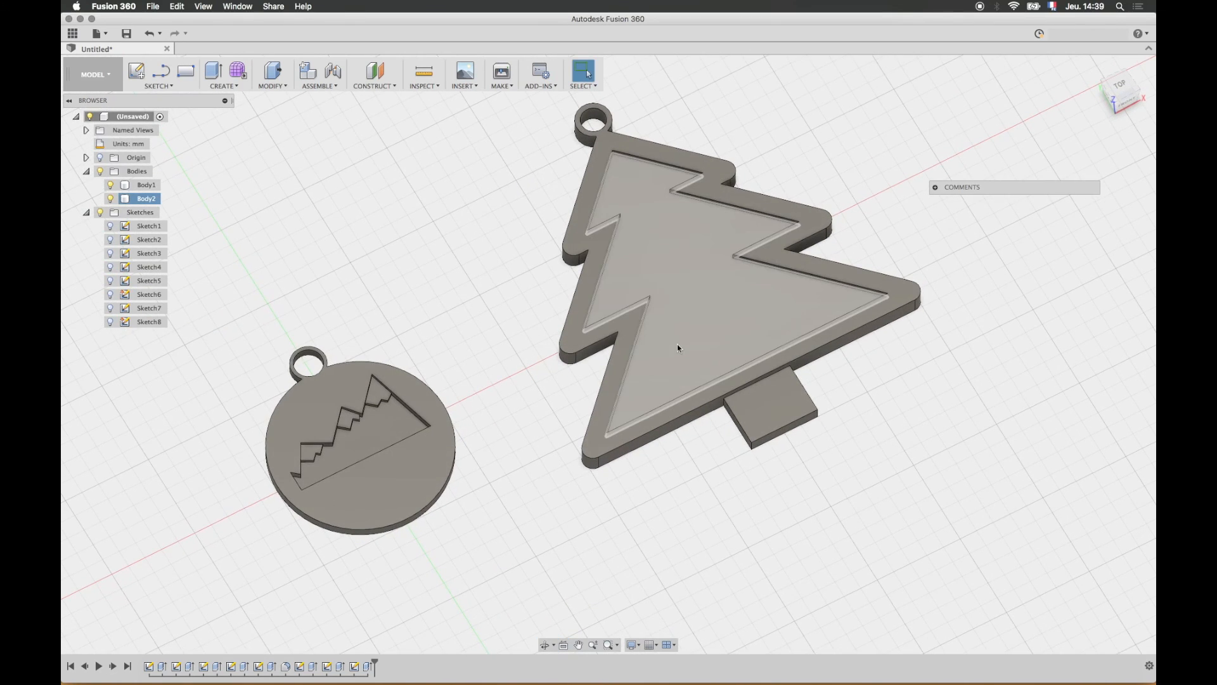
right_click(359, 668)
click(400, 587)
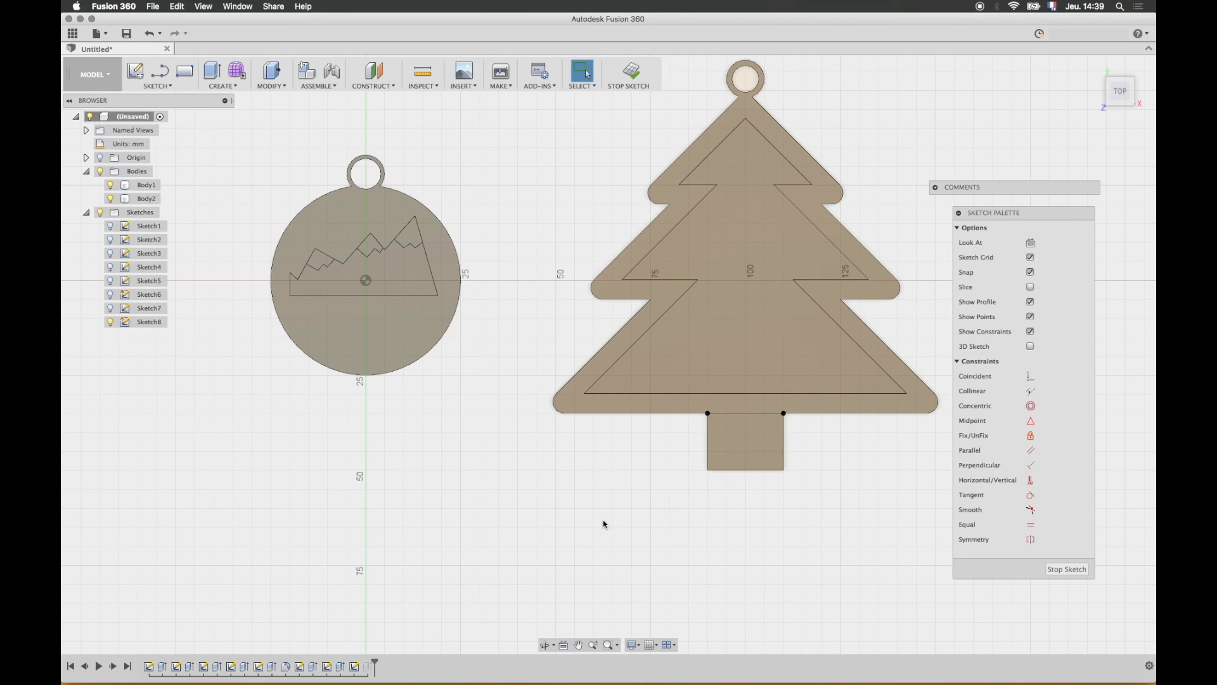
shift+middle_drag(569, 534, 608, 368)
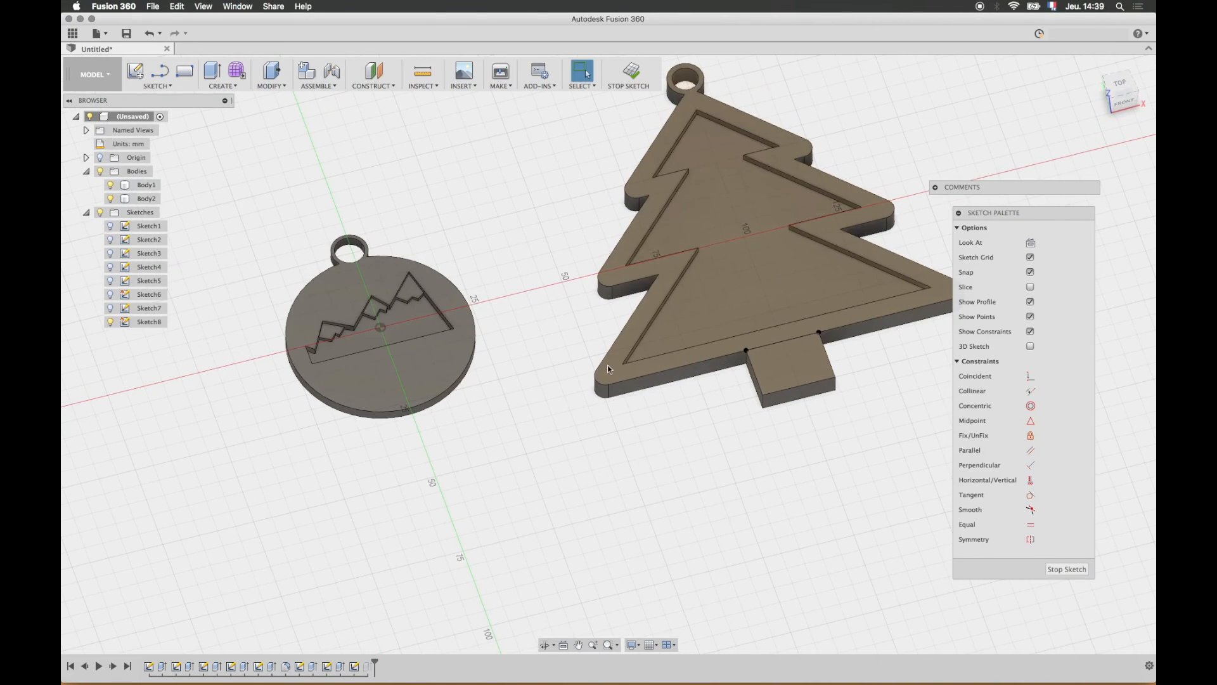
middle_drag(545, 340, 539, 430)
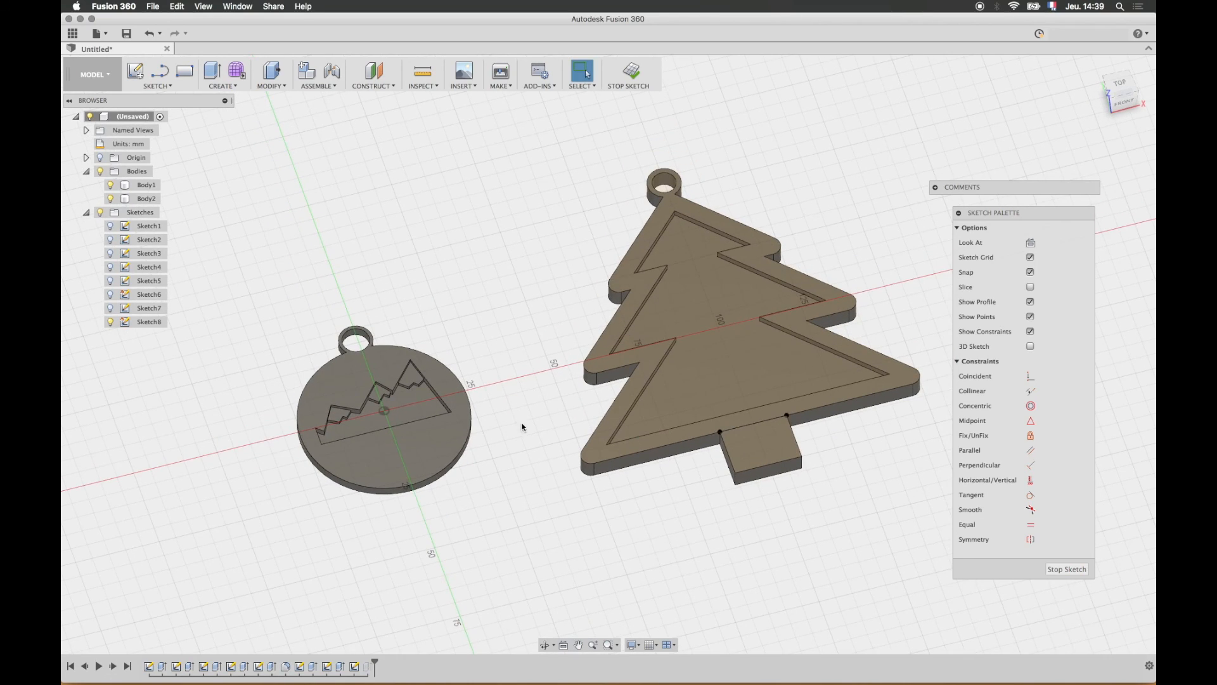